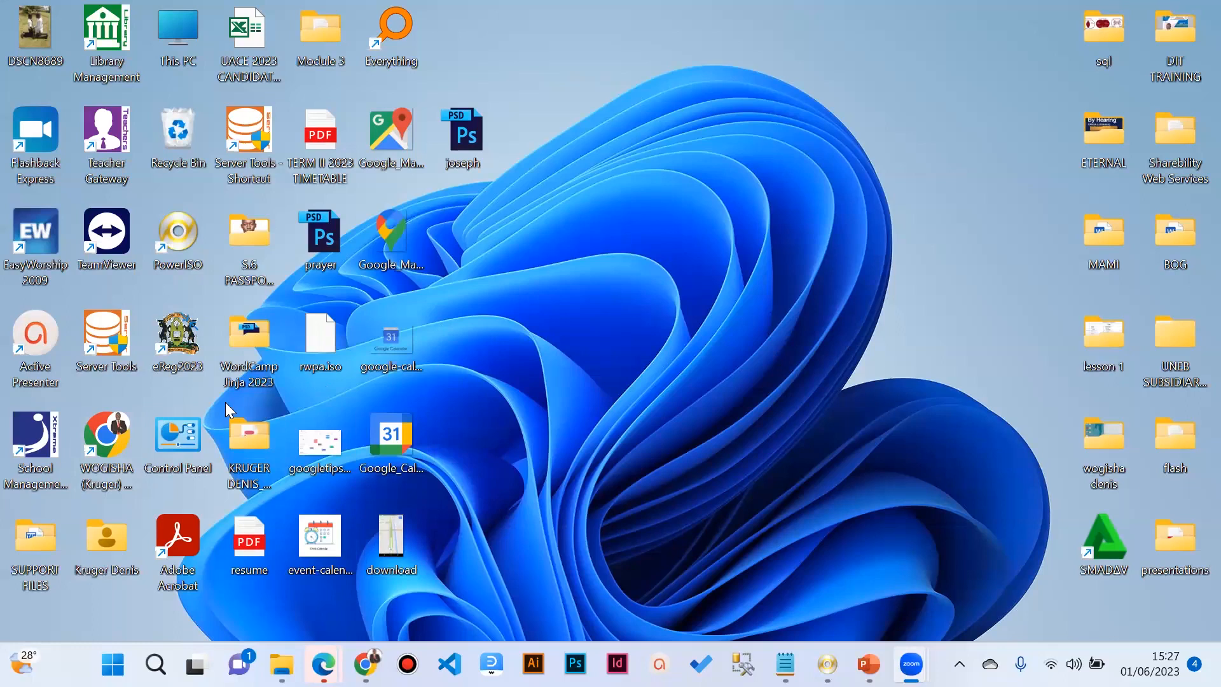
Step: Launch Chrome maximized, visit Gmail, then keep only a fresh Google new tab open
double_click(100, 442)
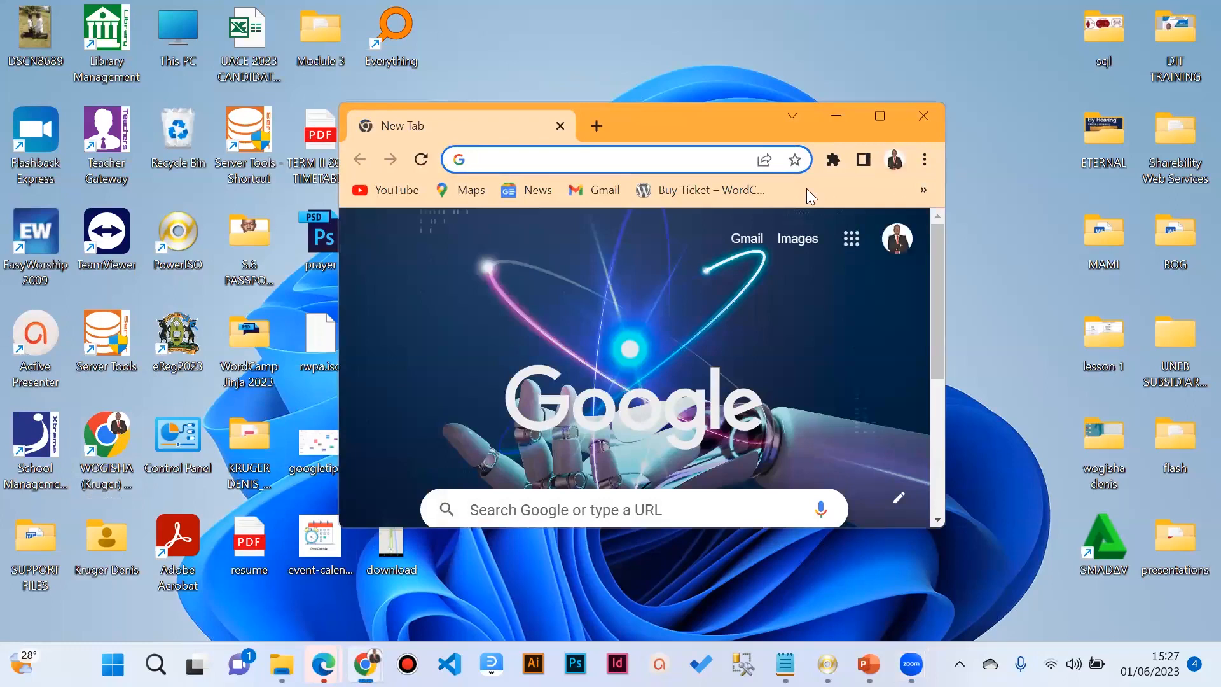
left_click(860, 174)
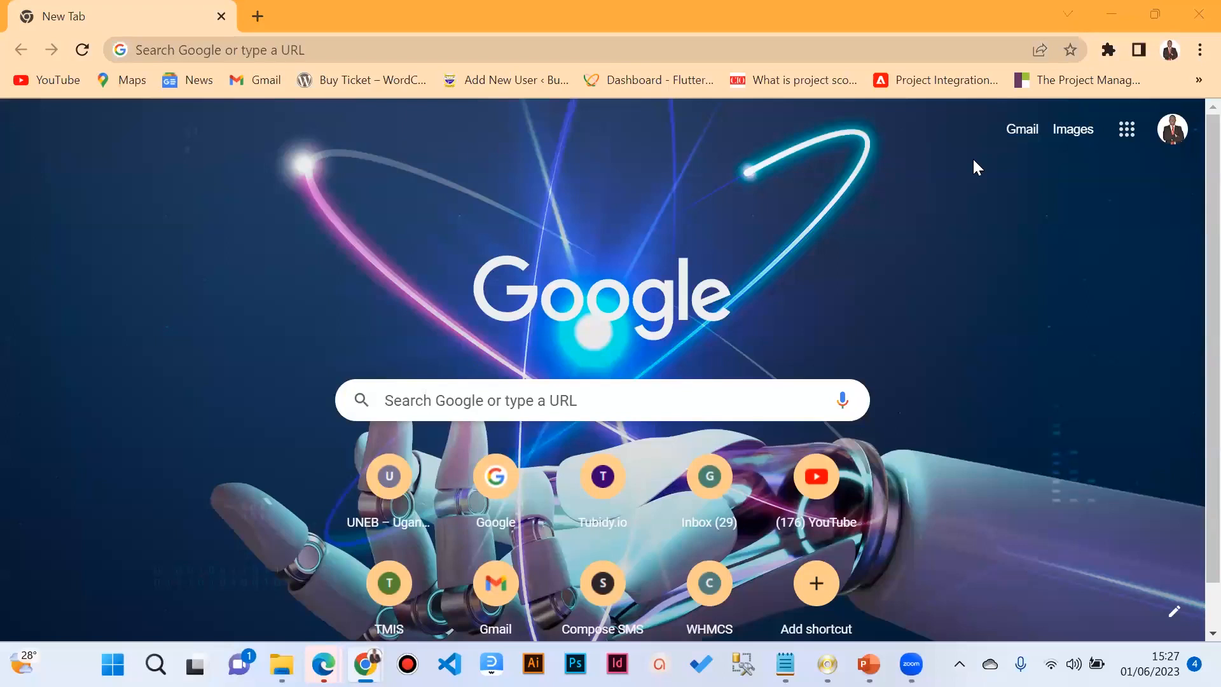
left_click(261, 80)
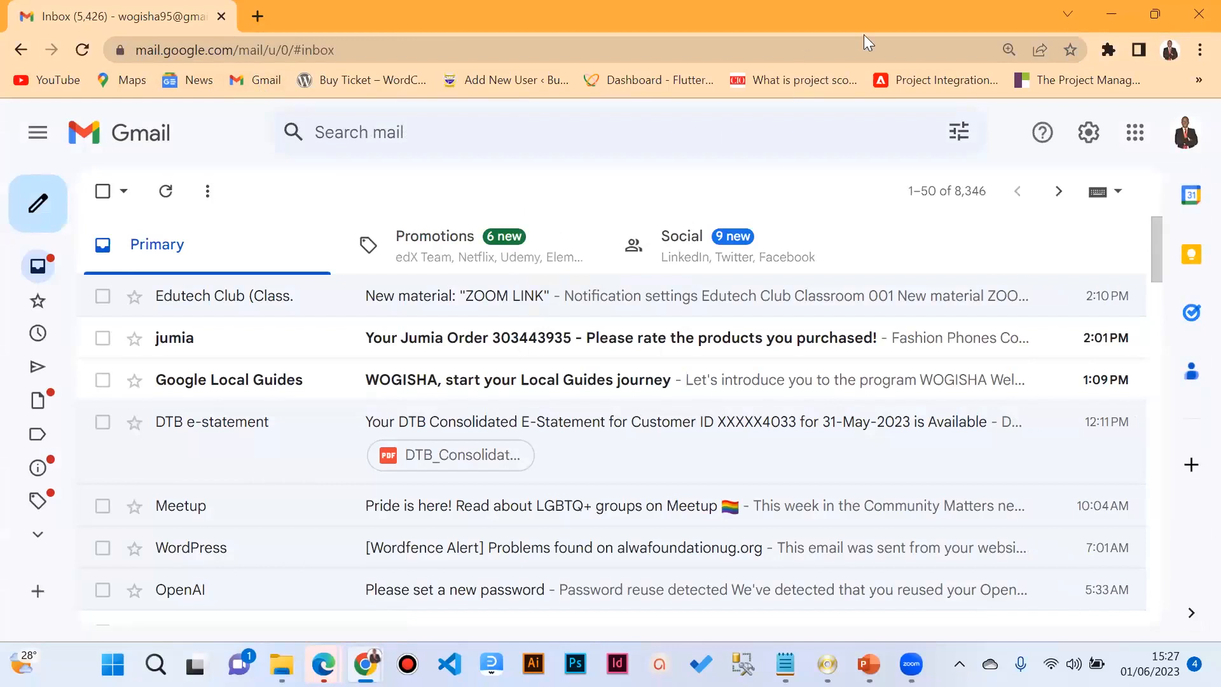
left_click(258, 16)
left_click(212, 14)
left_click(215, 21)
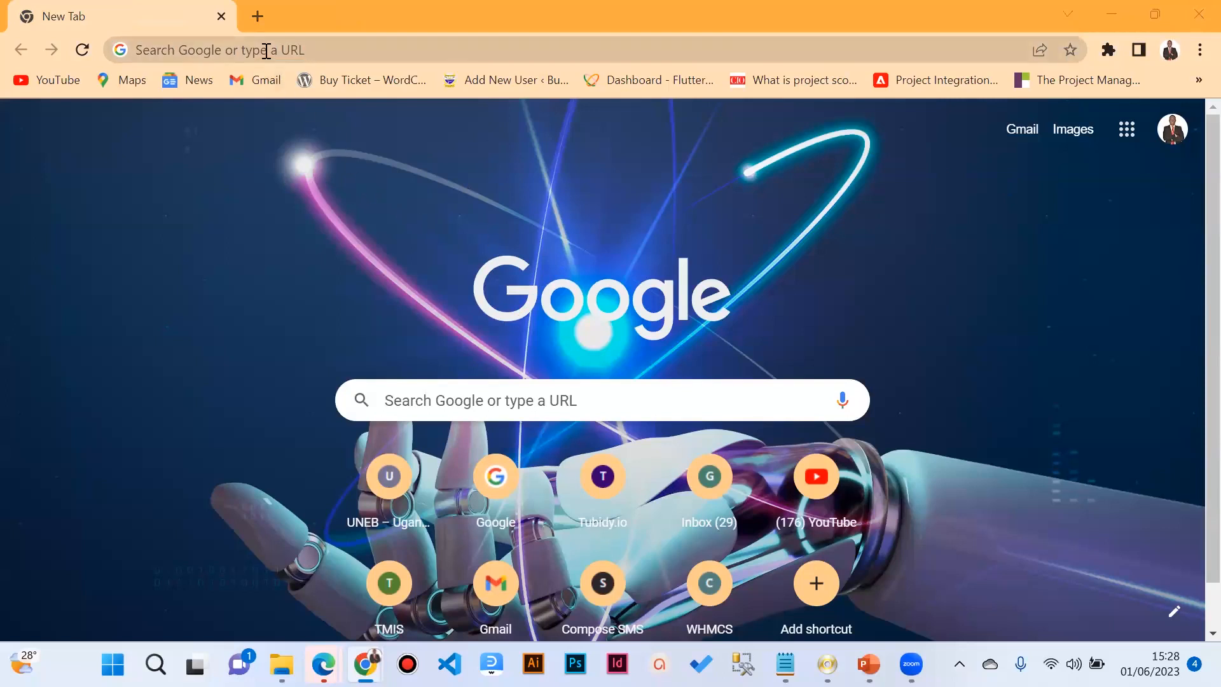
left_click(1129, 131)
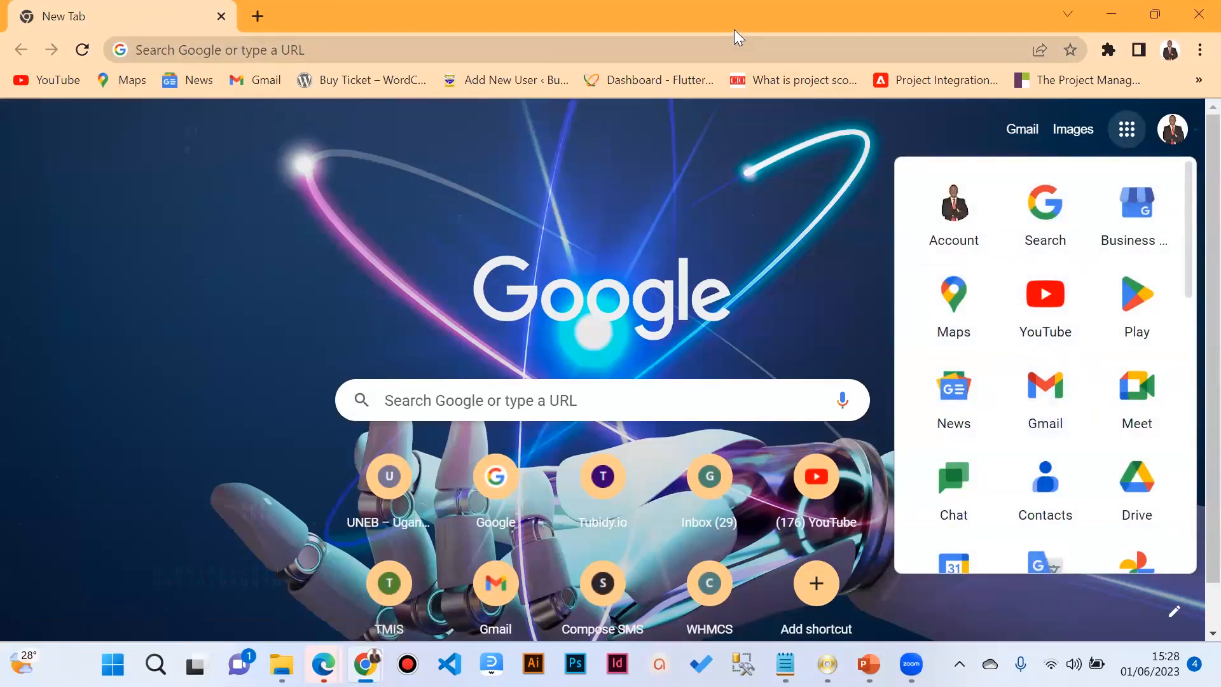
left_click(848, 228)
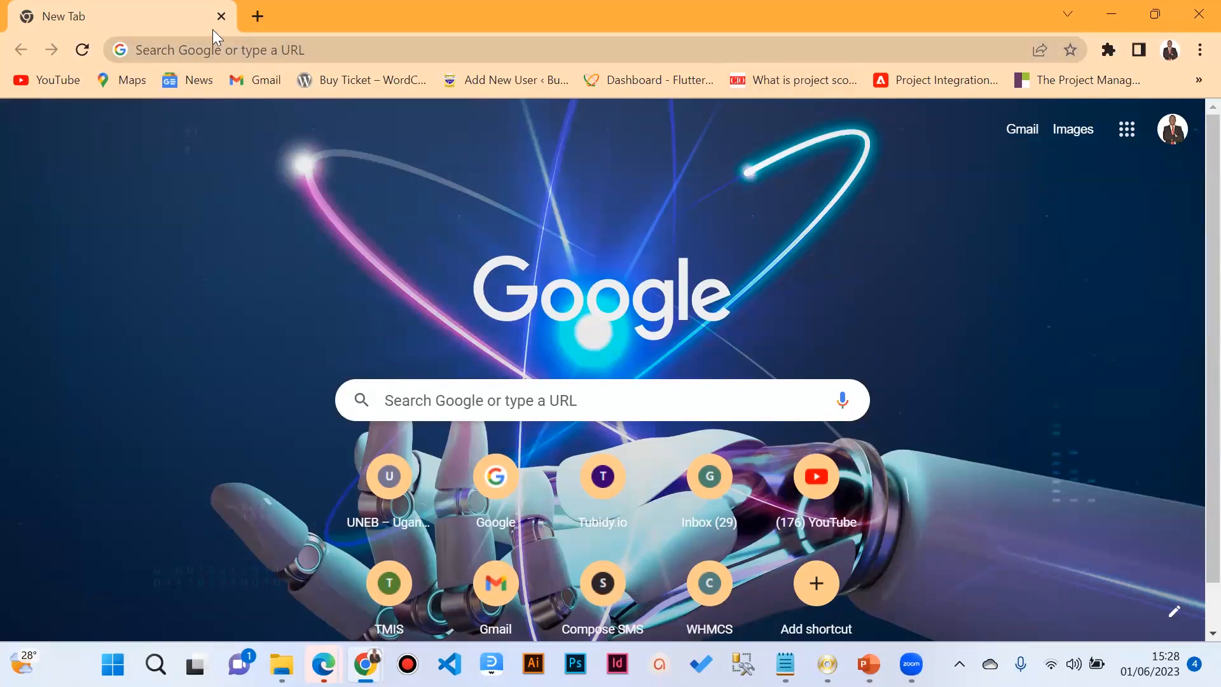
Step: Load gmail.com in the tab, fixing the mistyped gmail.co address after its error page
left_click(203, 44)
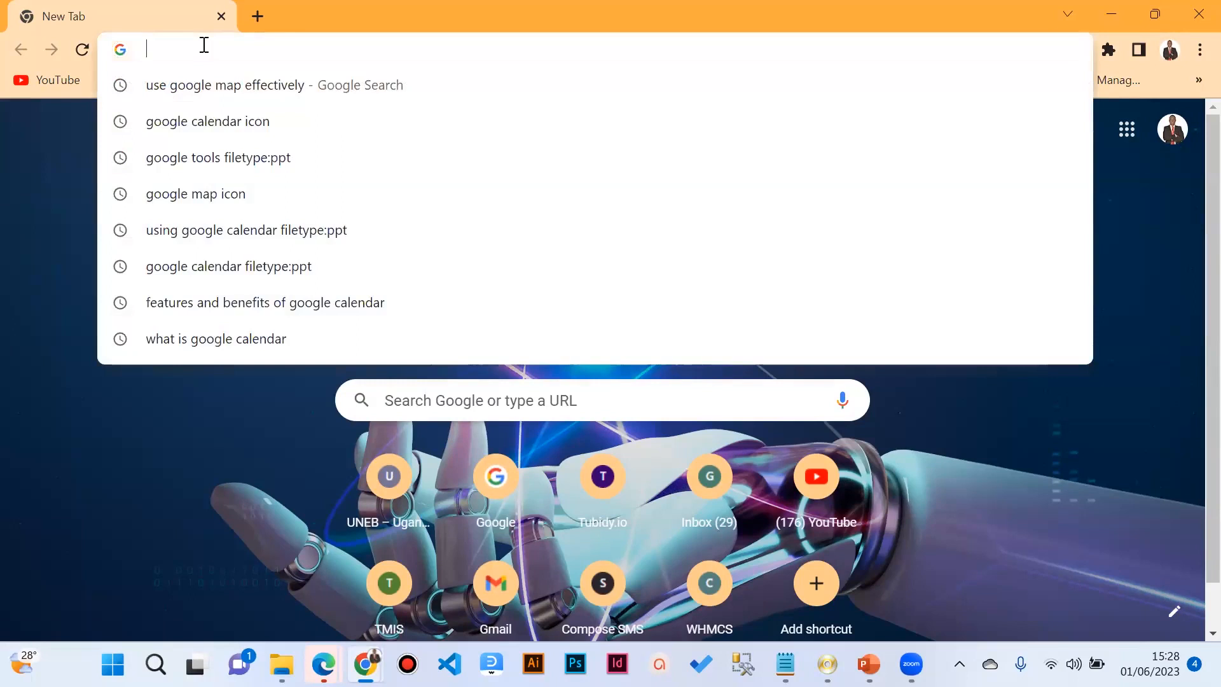
type("gm")
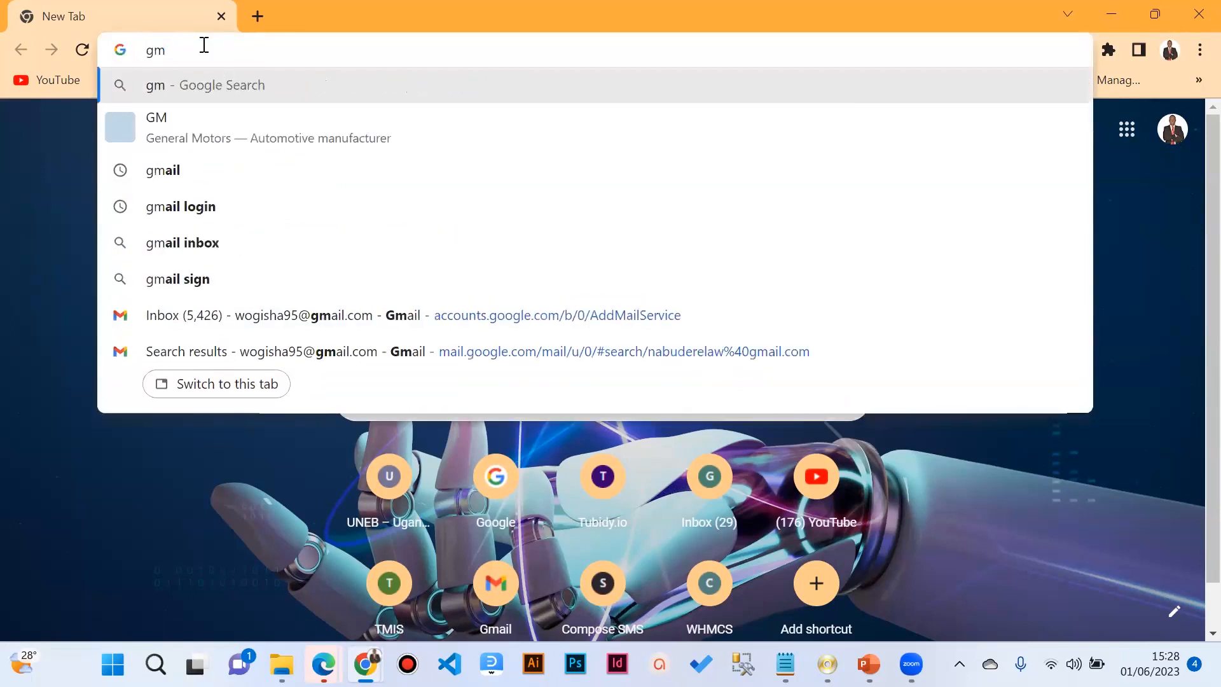
type("ail.com")
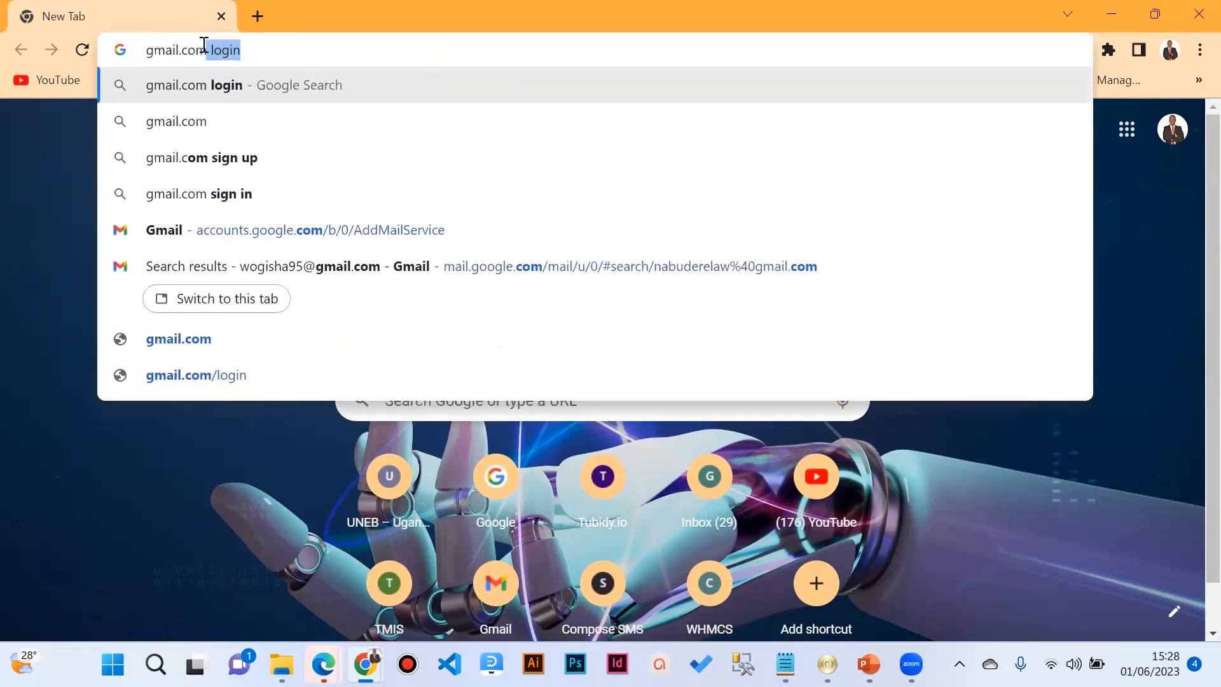
key("BackSpace")
key("Return")
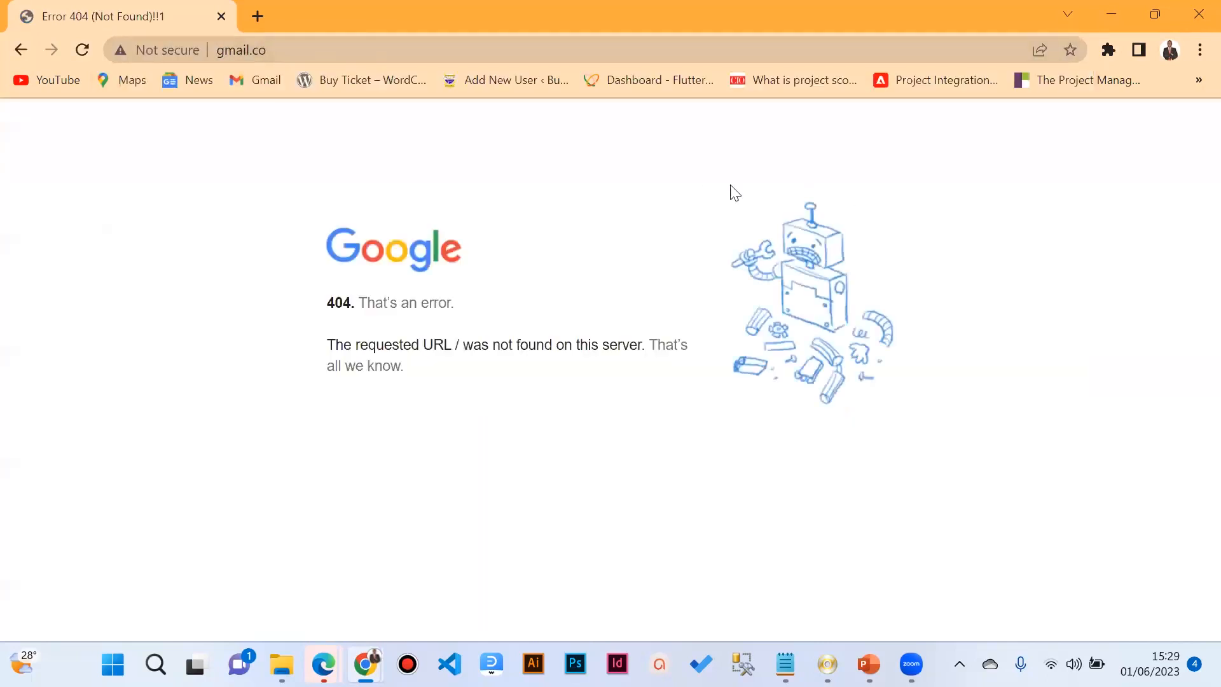
left_click(347, 52)
left_click(348, 52)
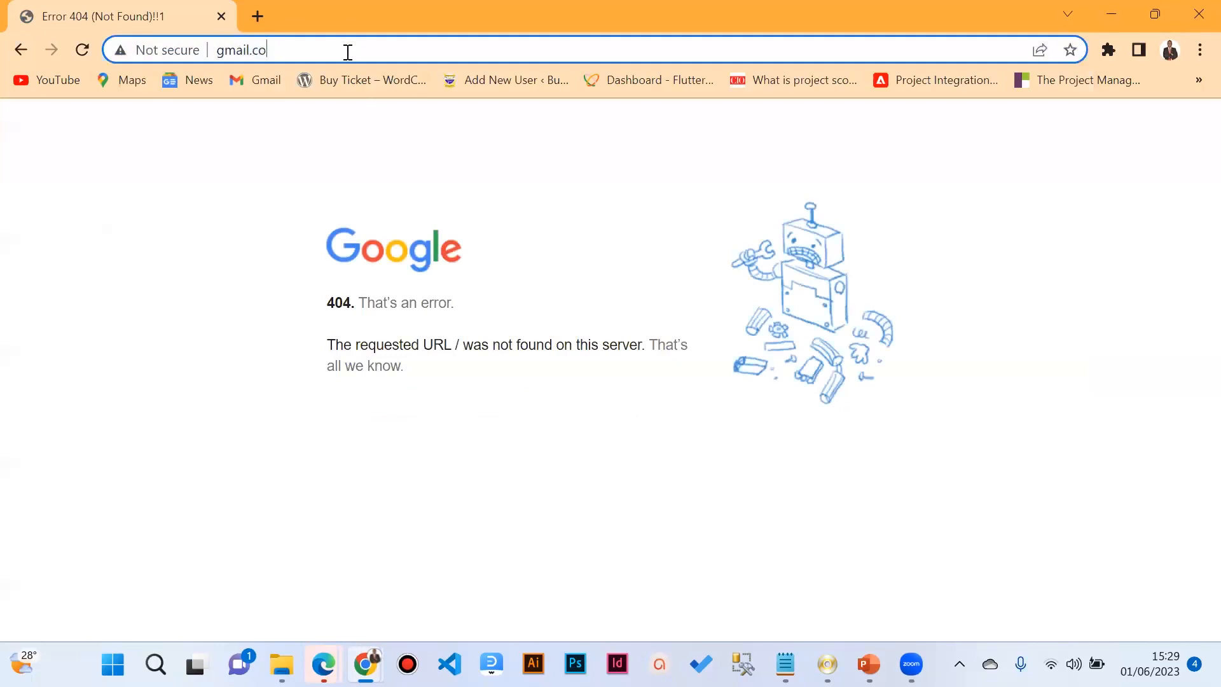
type("m")
key("Return")
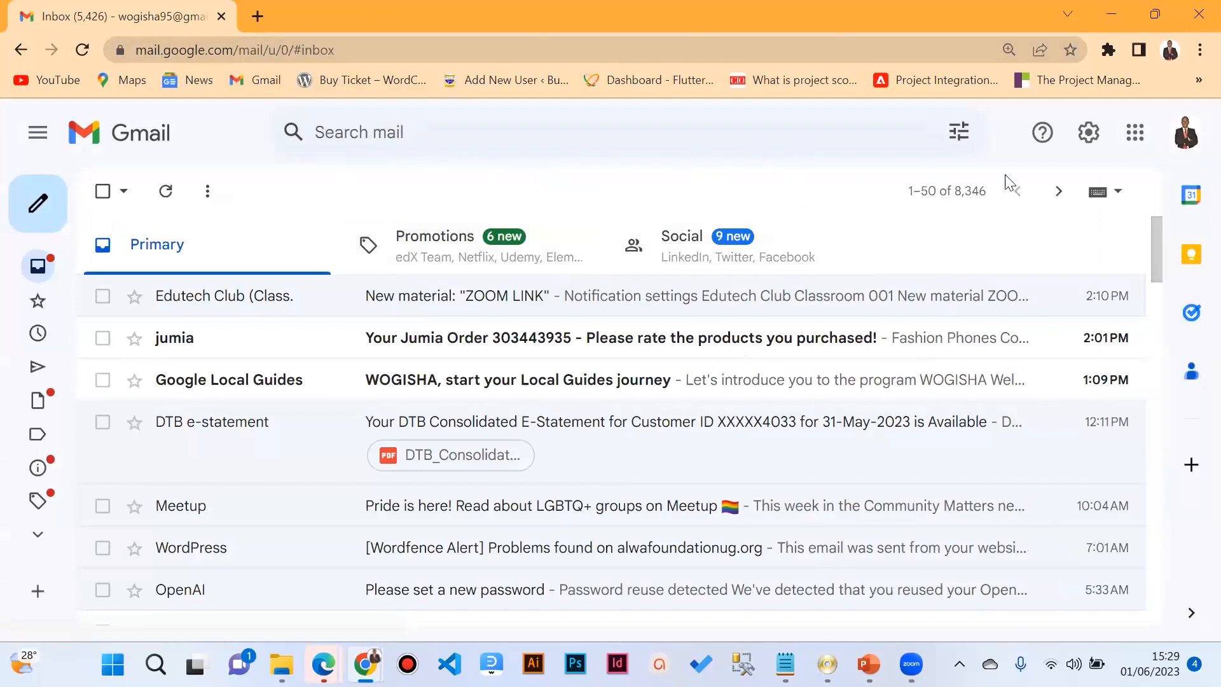
Step: Open a second Chrome tab with the Google new tab page next to the Gmail inbox
left_click(1198, 49)
mouse_move(1056, 164)
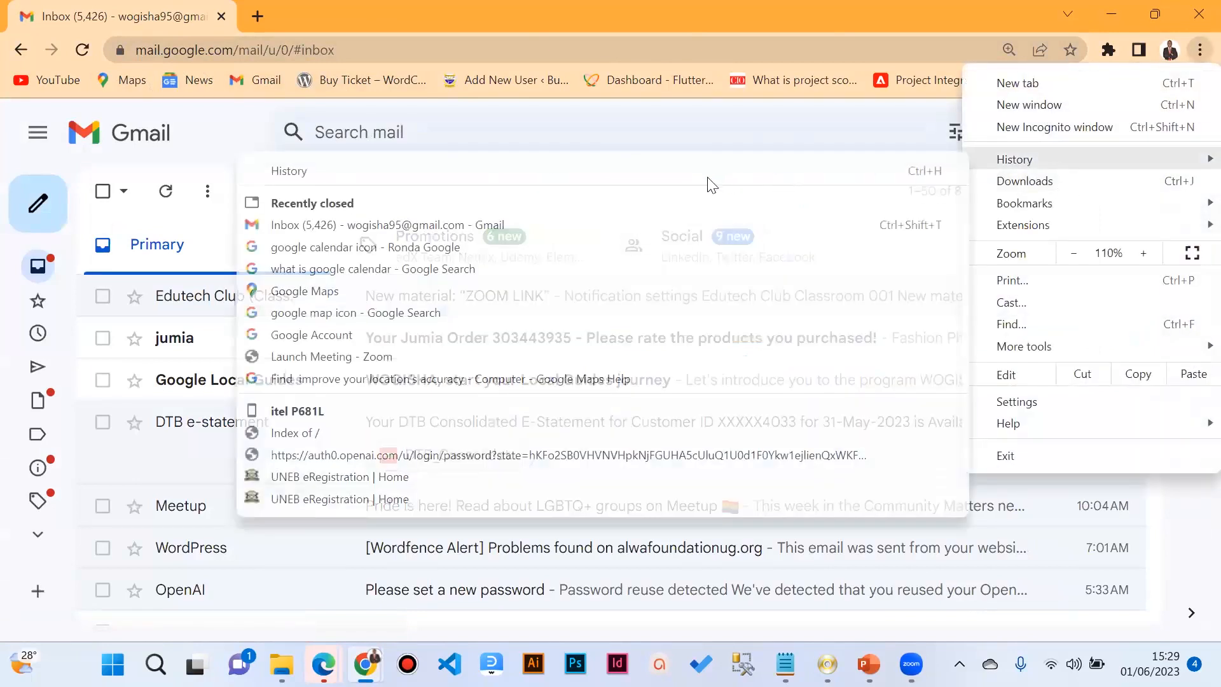
left_click(533, 23)
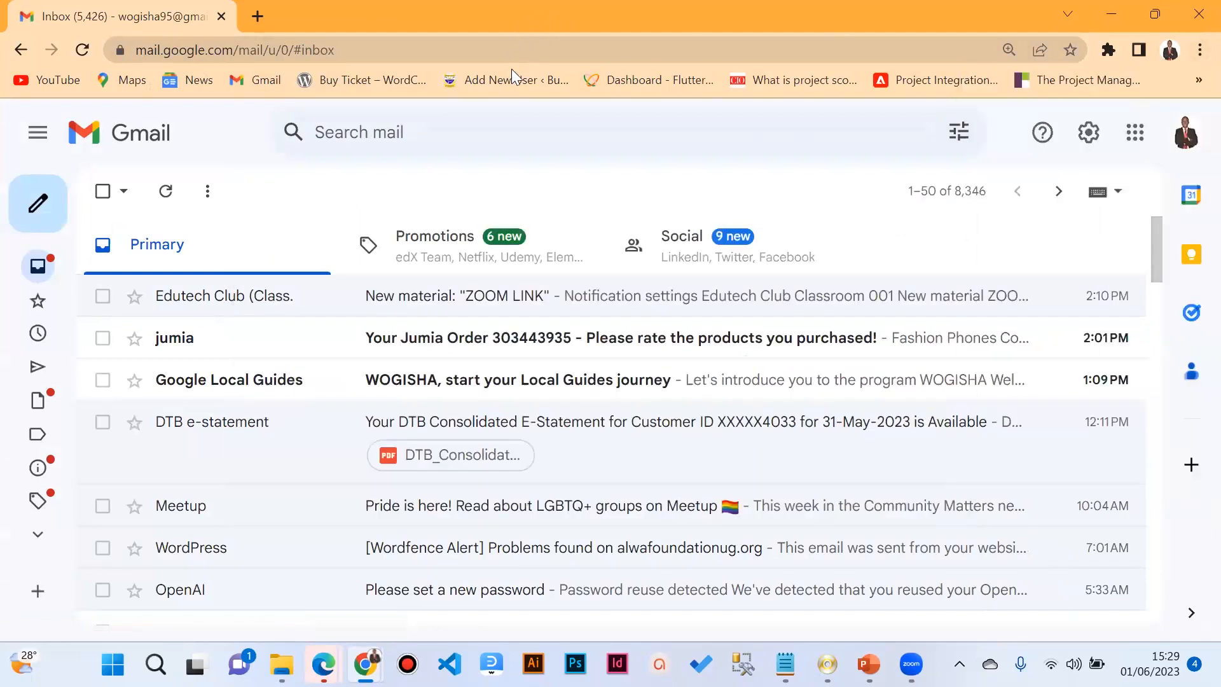
left_click(257, 16)
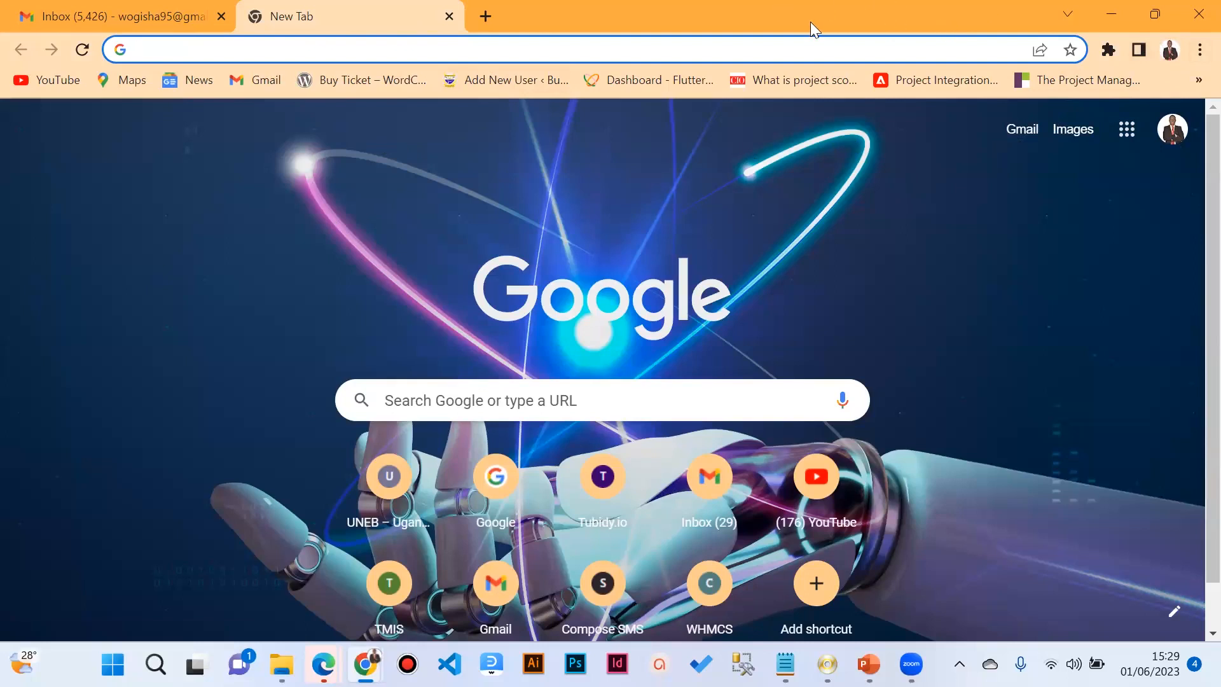
Step: Open a New Incognito window from the Chrome menu and focus its address bar
left_click(1199, 51)
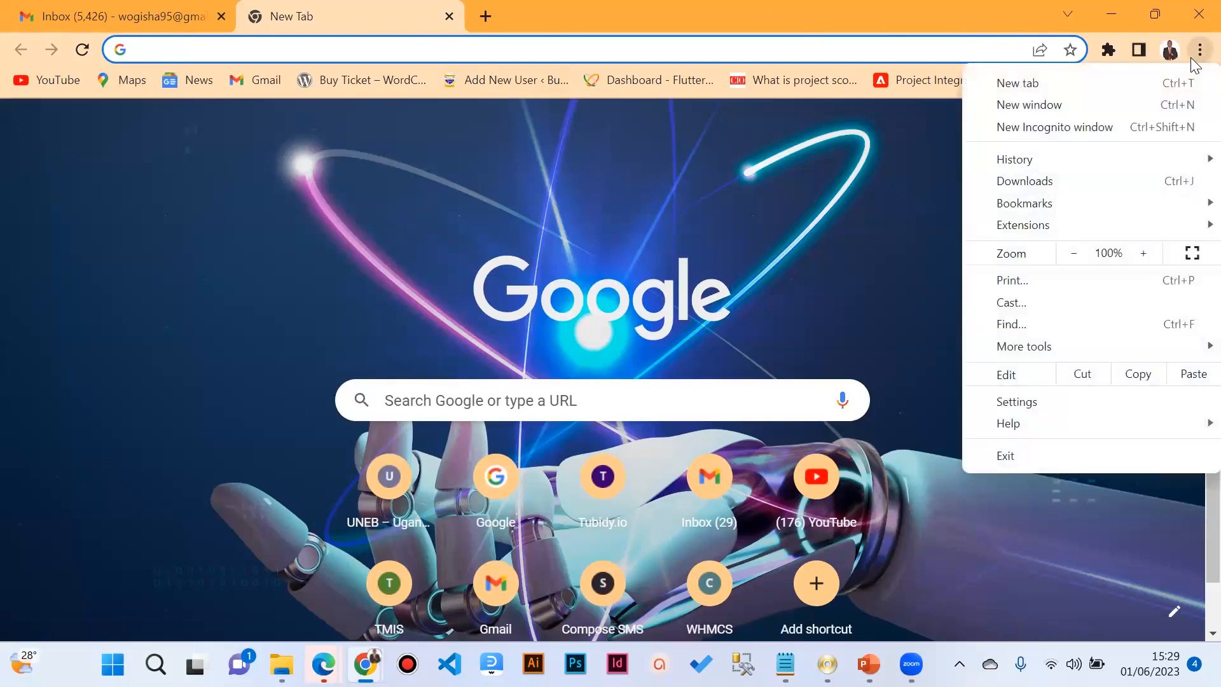
left_click(1034, 129)
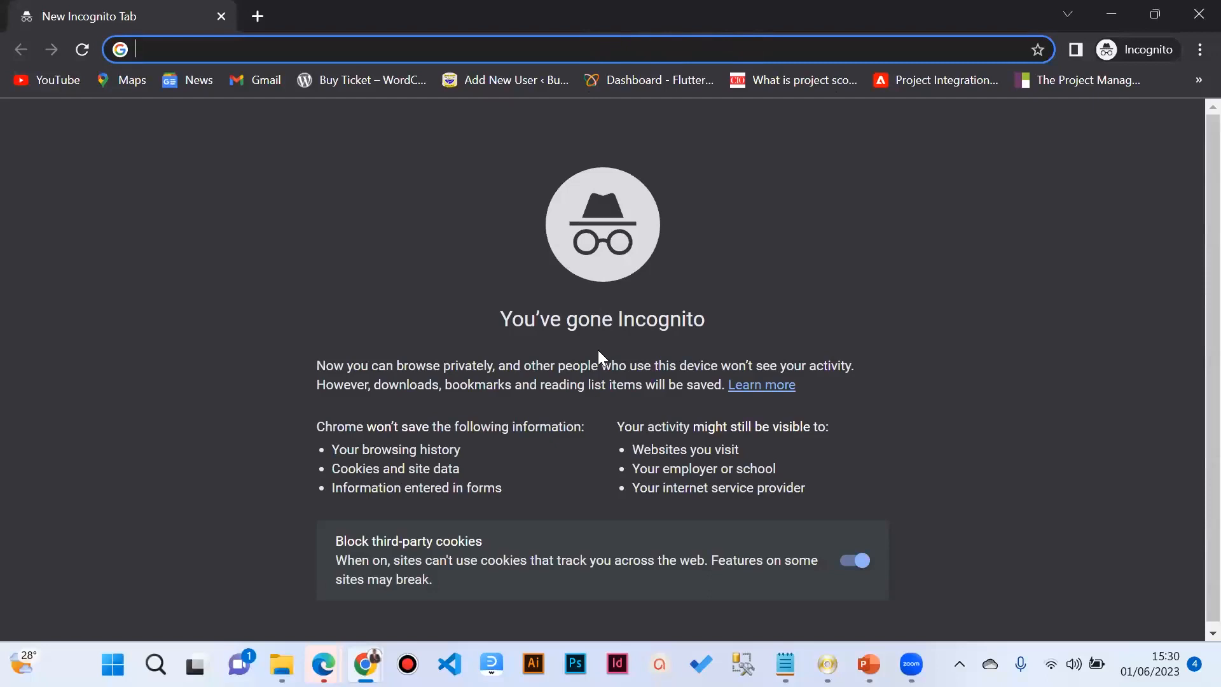
key("alt+Tab")
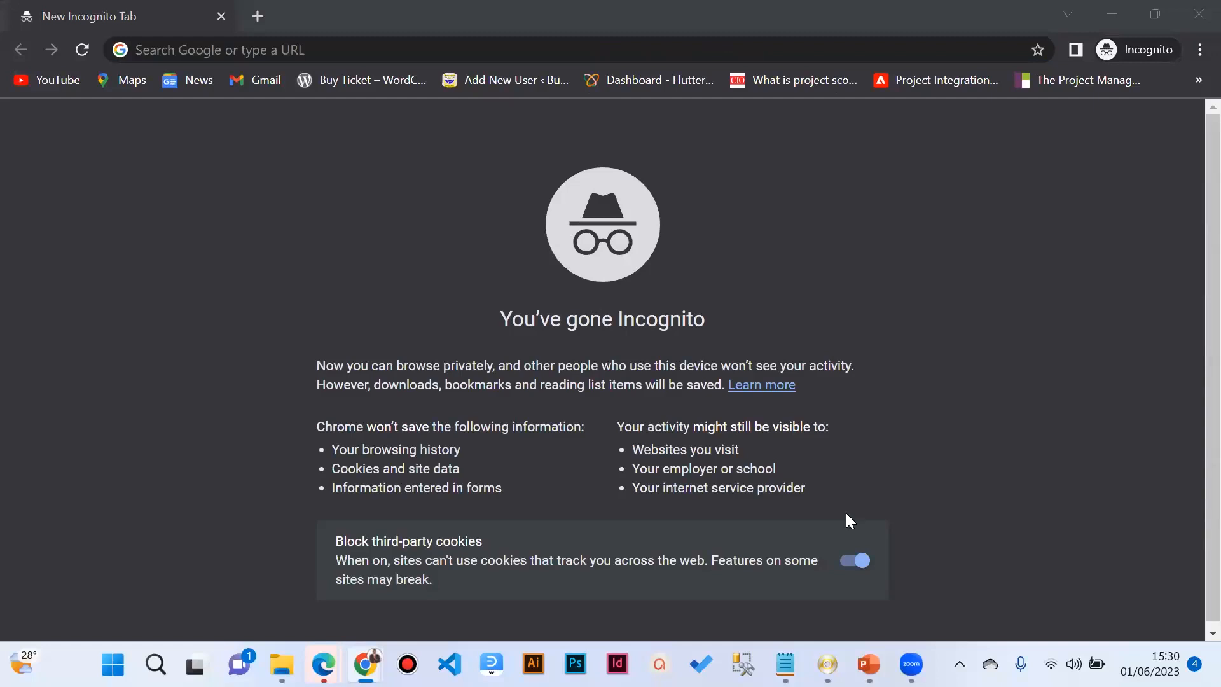
scroll(773, 394, "down", 1)
left_click(792, 256)
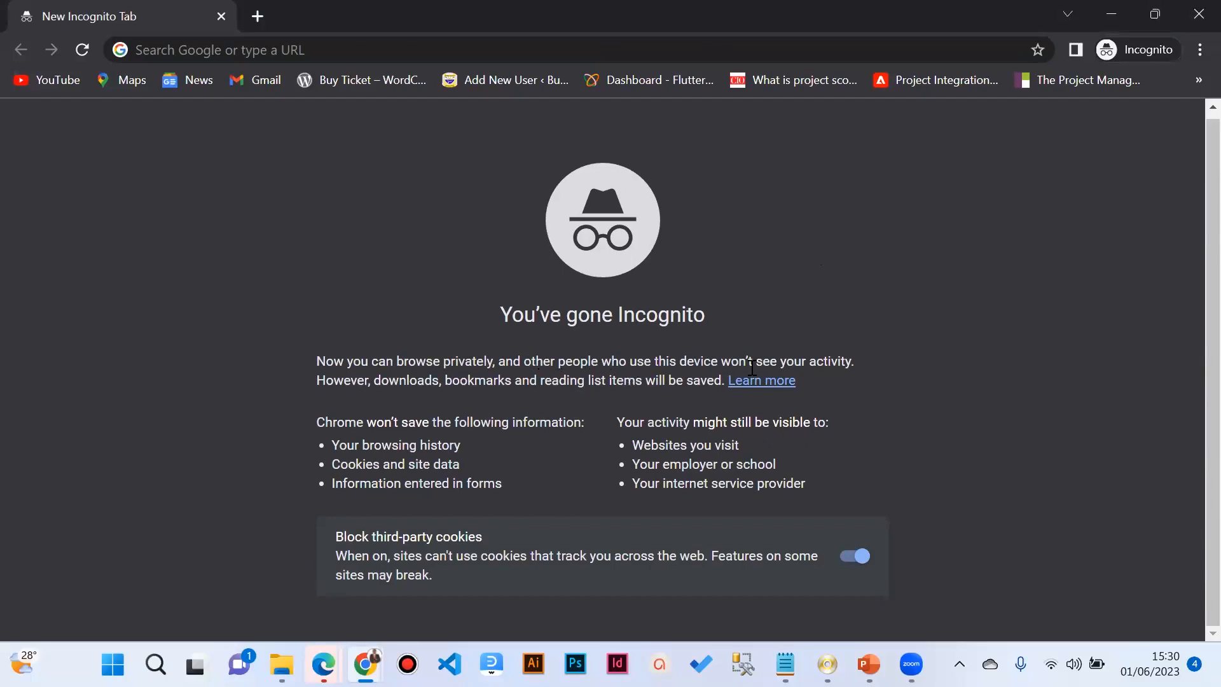
scroll(438, 289, "up", 1)
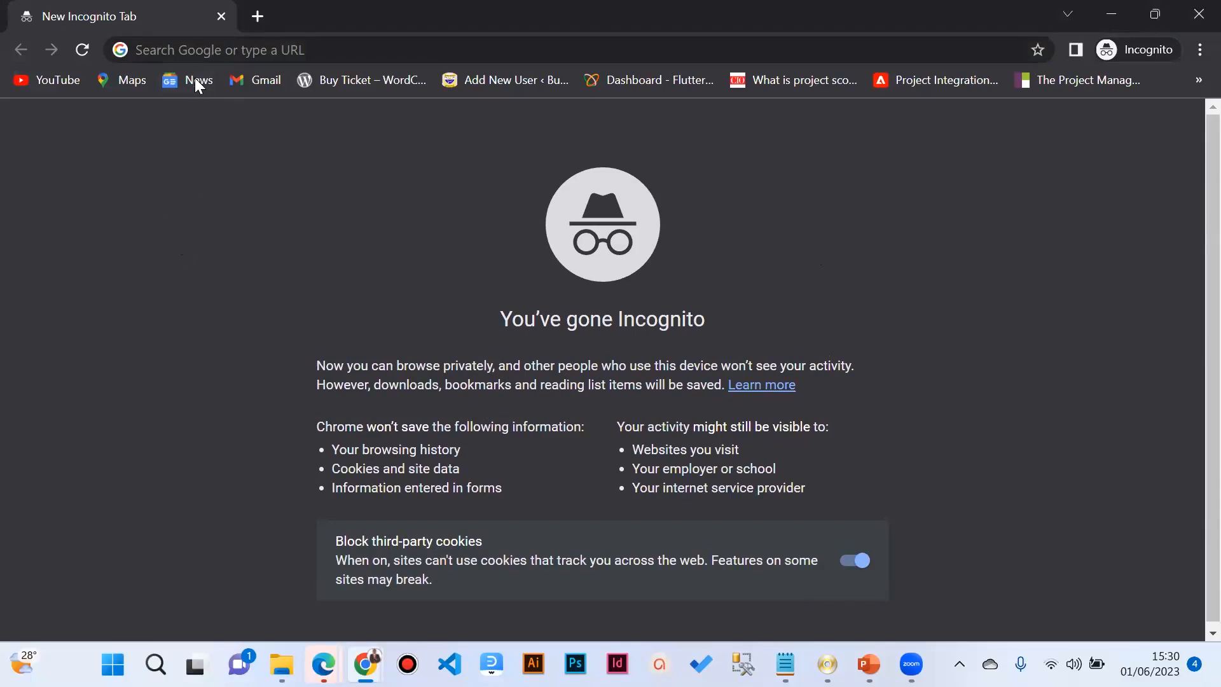
left_click(228, 52)
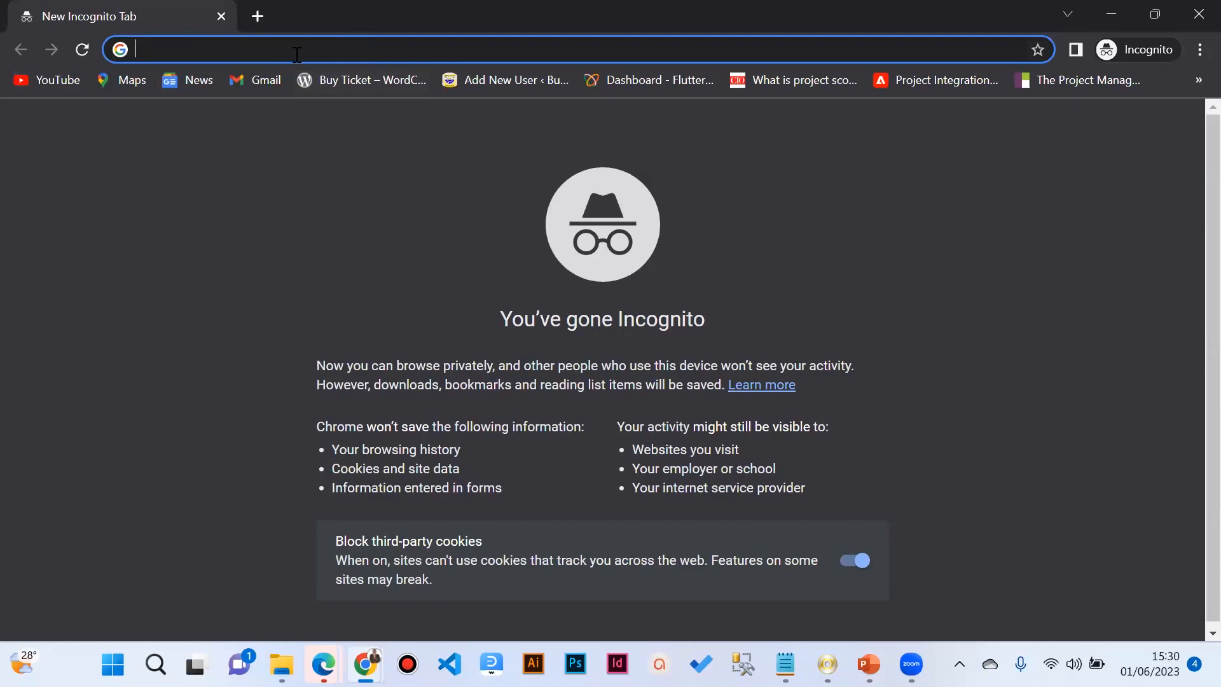
type("www.")
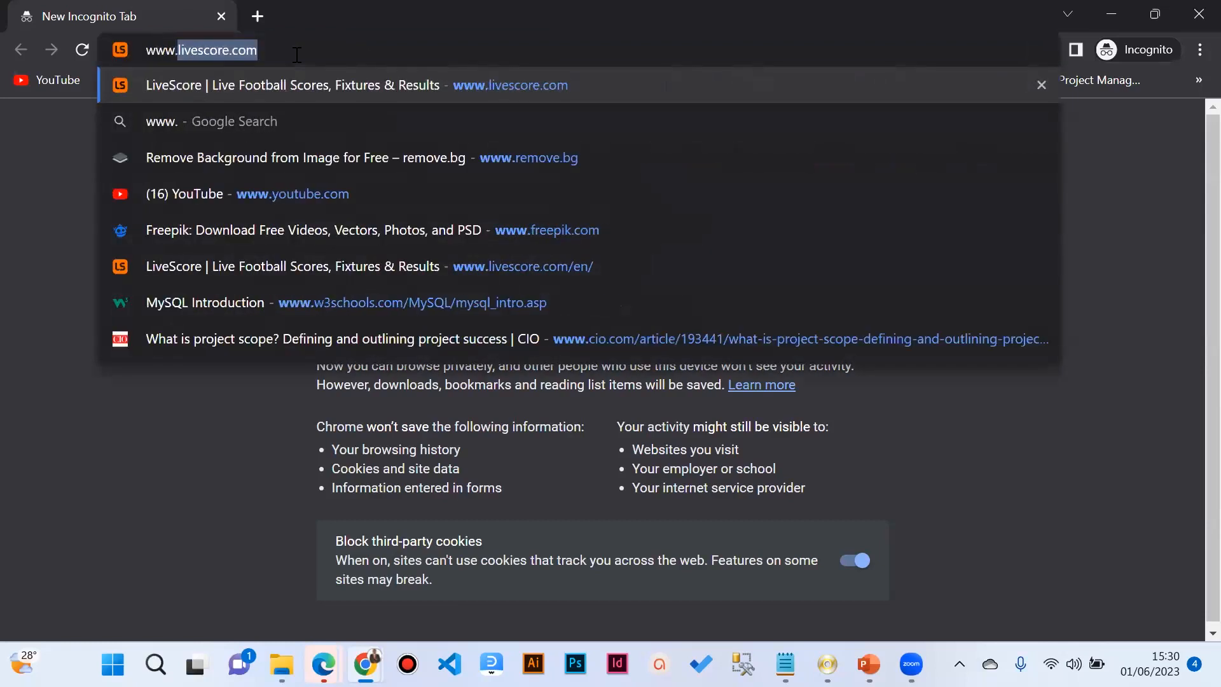
type("google.")
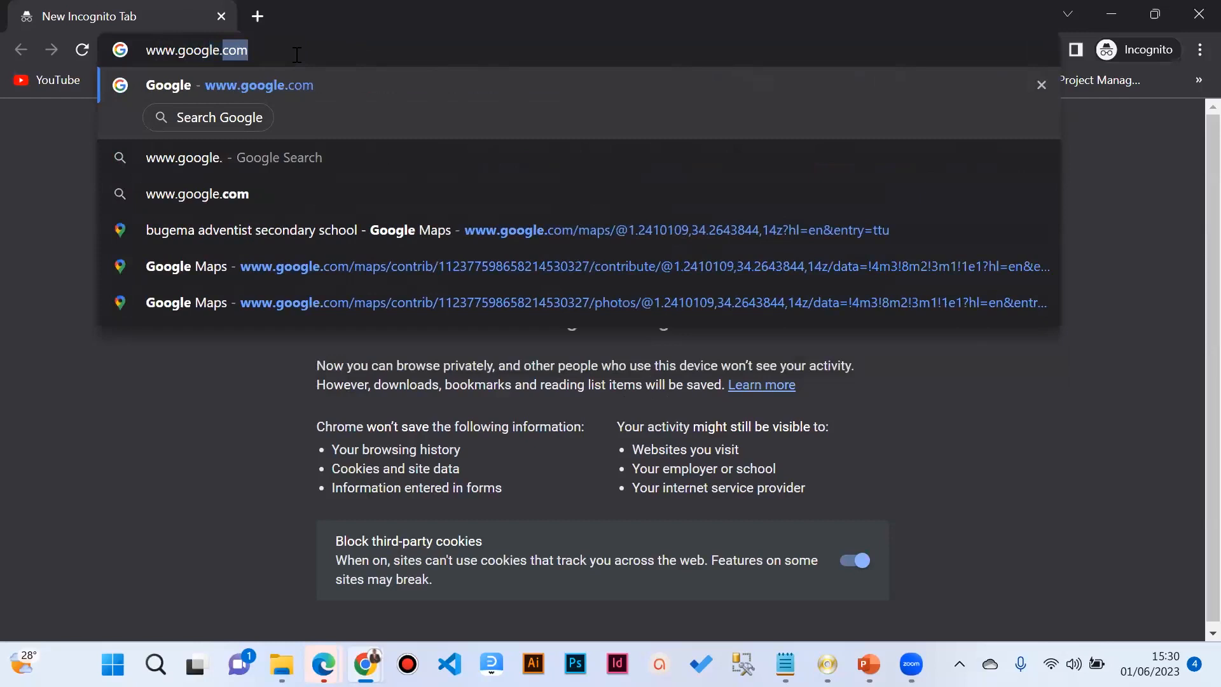
key("BackSpace")
key("BackSpace")
key("BackSpace")
key("BackSpace")
key("BackSpace")
key("BackSpace")
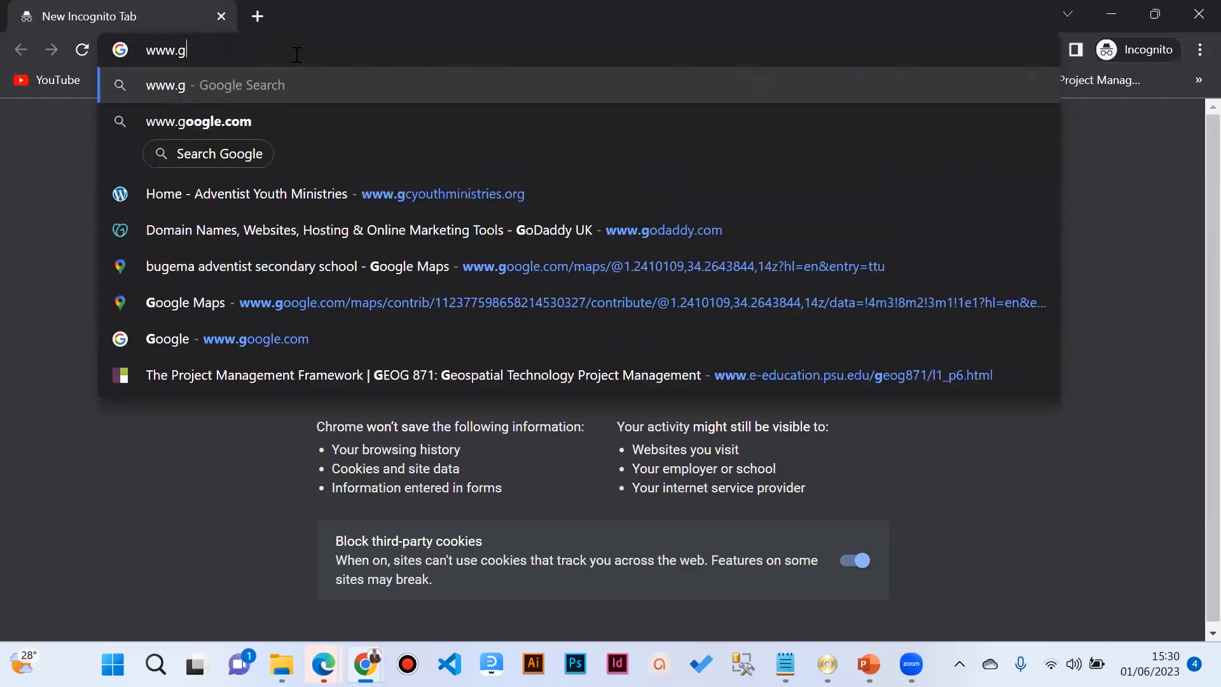
type("mail.")
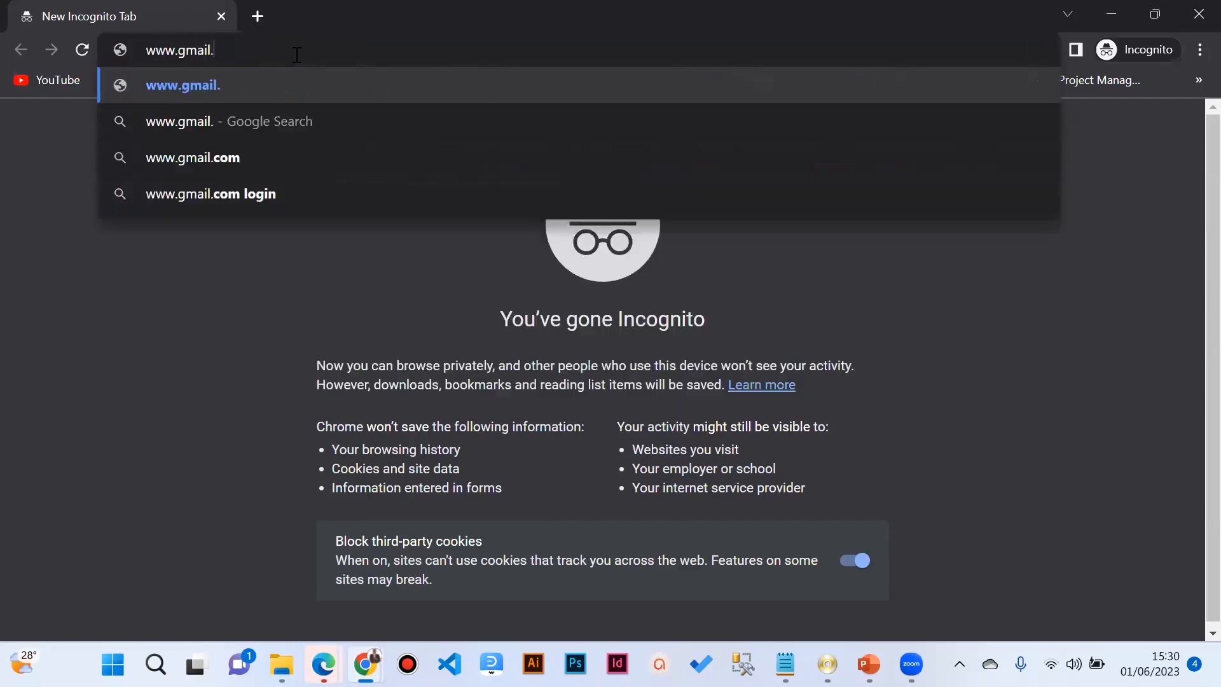
type("com")
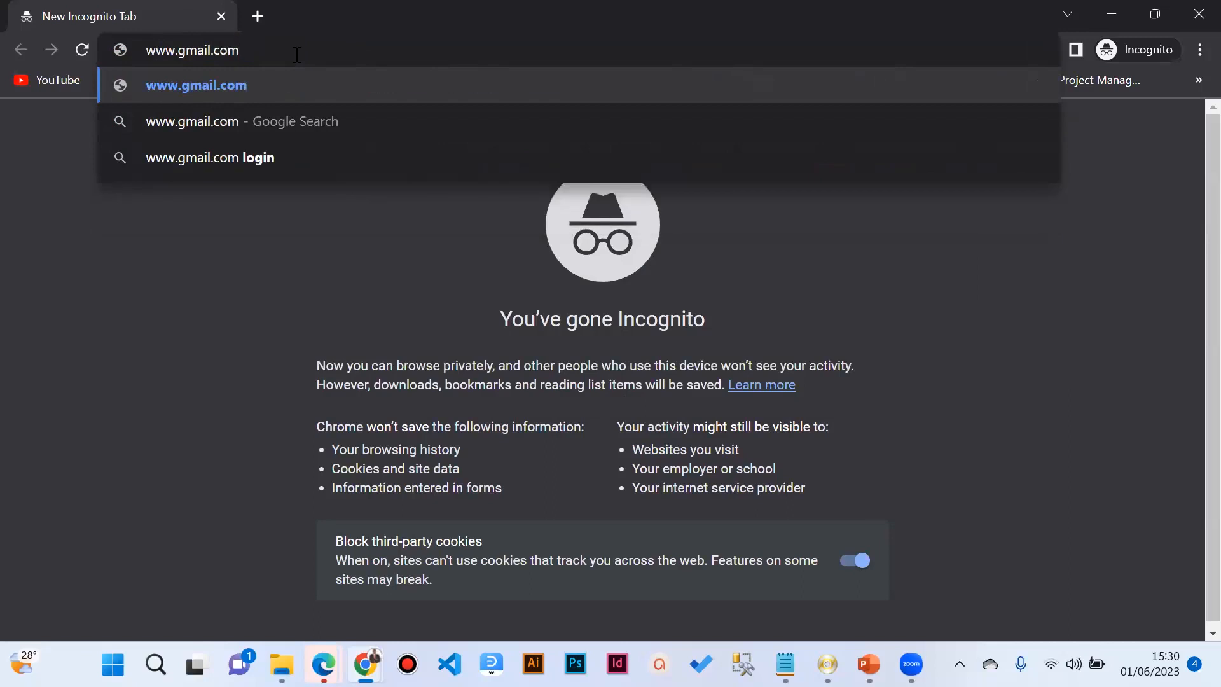
key("Return")
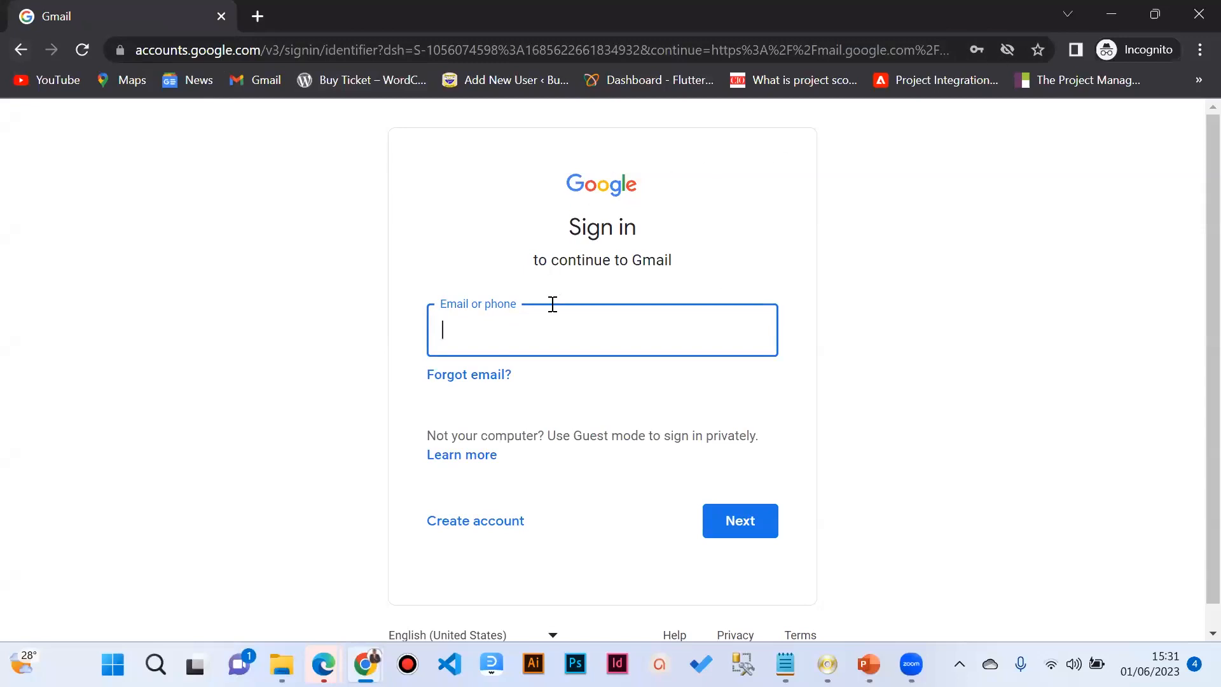
Step: Dismiss saved account suggestions and choose Create account on the Gmail sign-in page
scroll(551, 302, "down", 1)
left_click(522, 300)
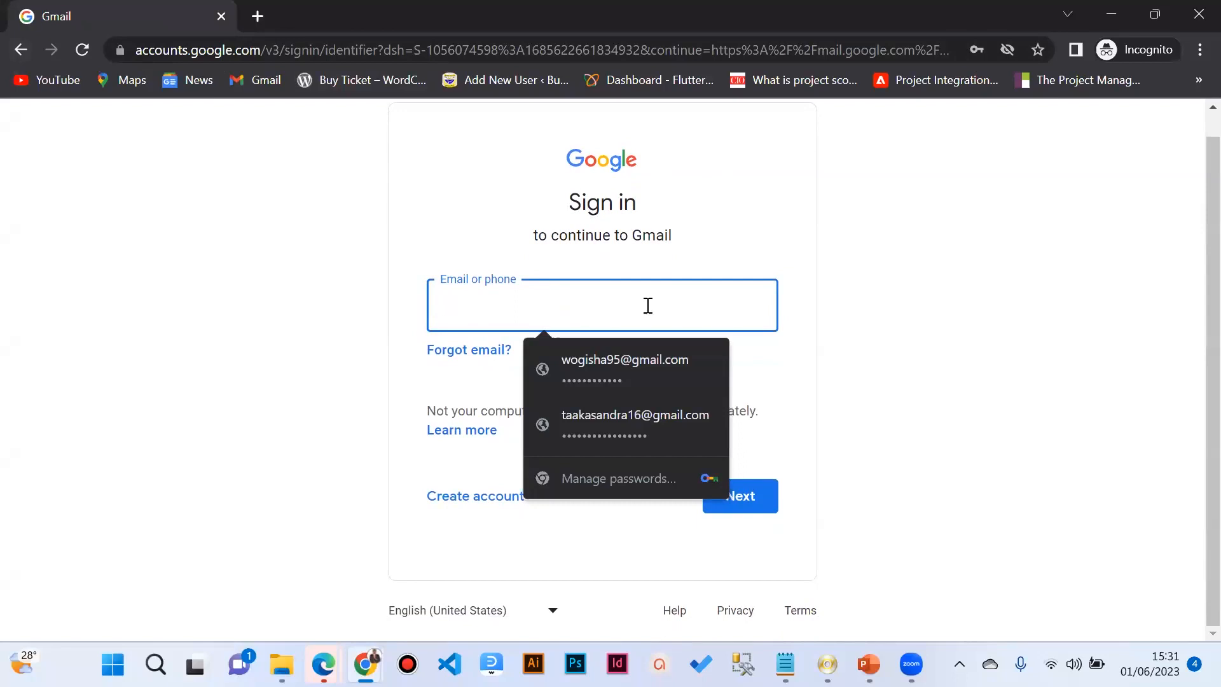
left_click(760, 241)
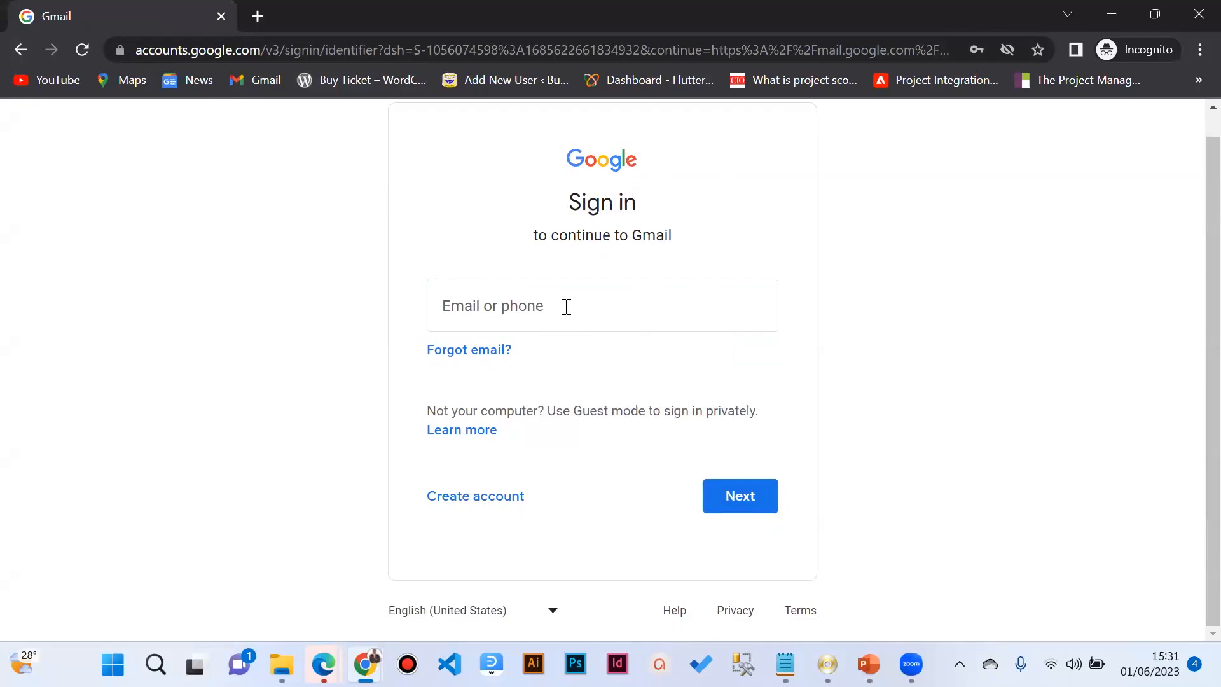
left_click(482, 505)
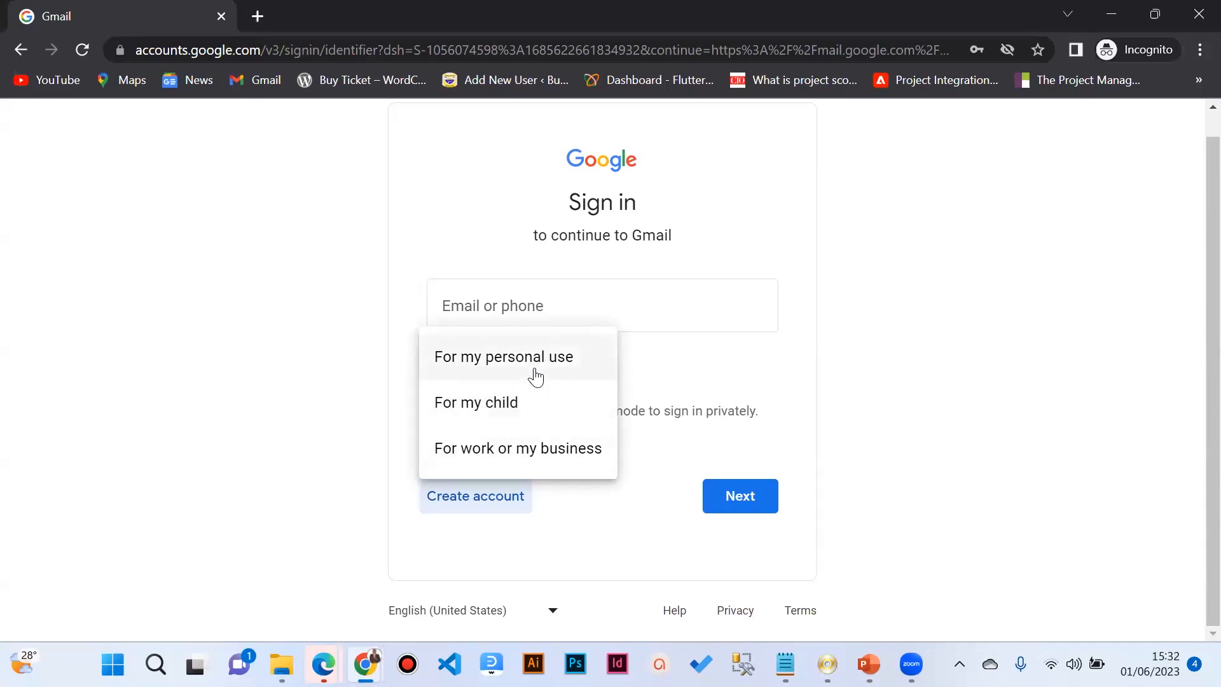
Step: Choose 'For work or my business' as the new Google account type
left_click(506, 453)
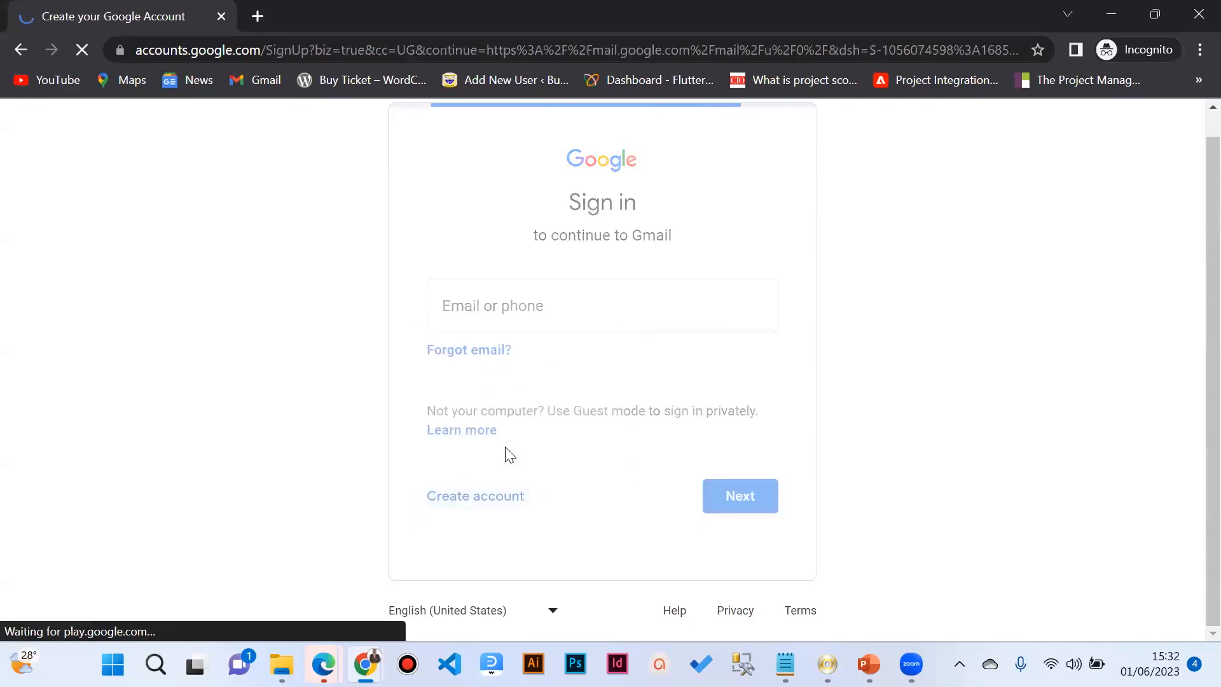
scroll(473, 426, "down", 2)
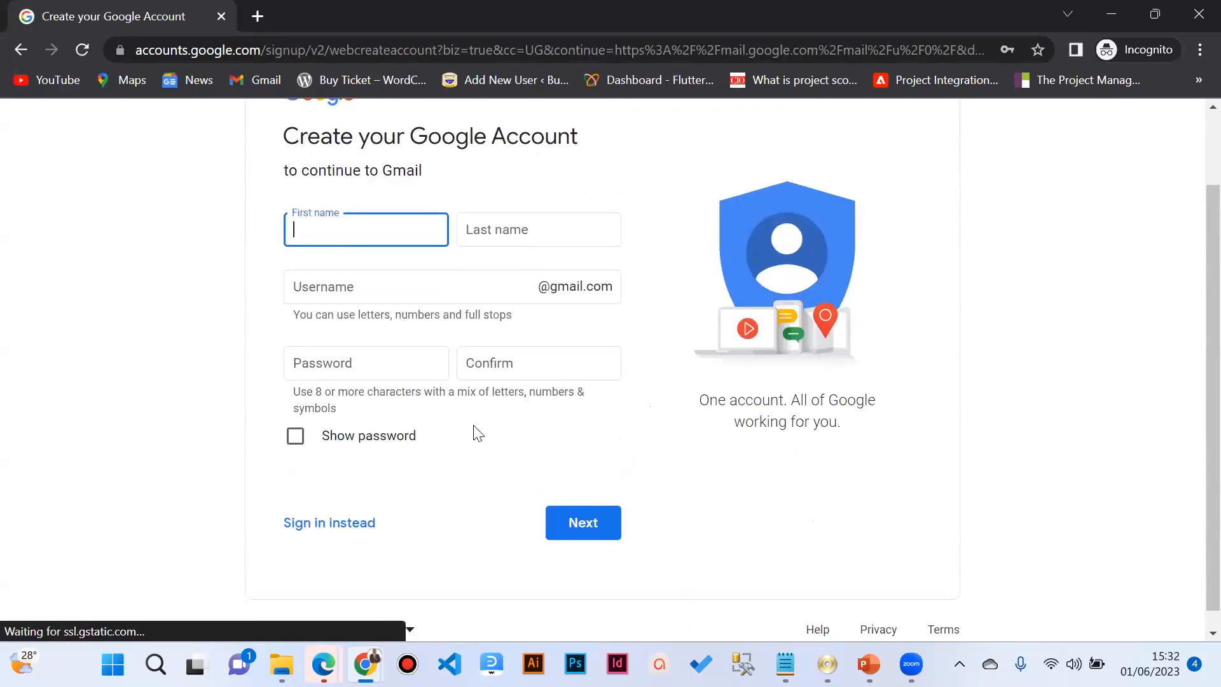
scroll(474, 419, "up", 1)
scroll(447, 370, "down", 1)
scroll(431, 356, "up", 2)
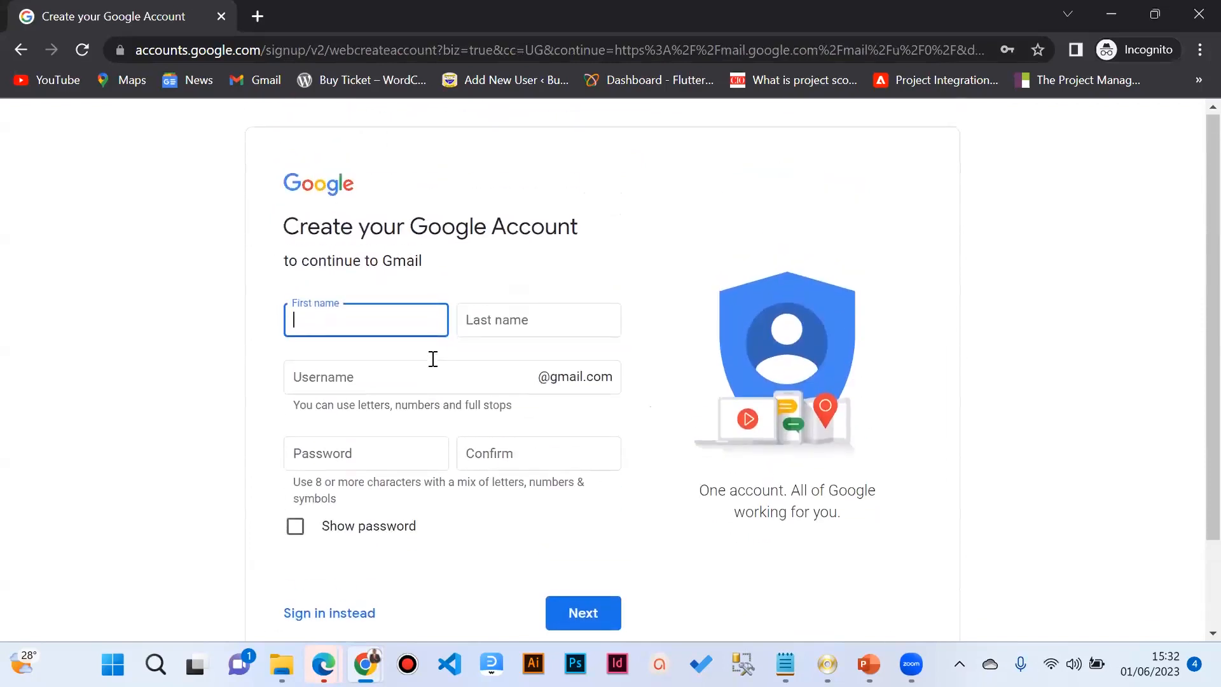
scroll(431, 359, "down", 2)
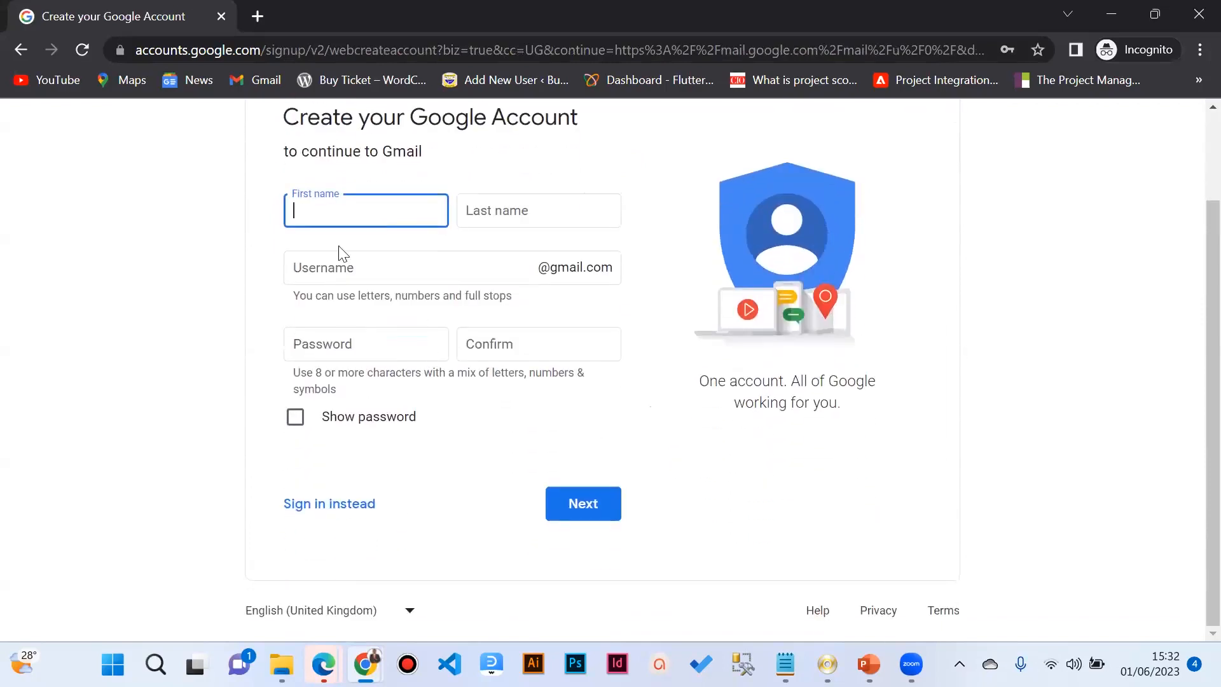
scroll(340, 251, "up", 1)
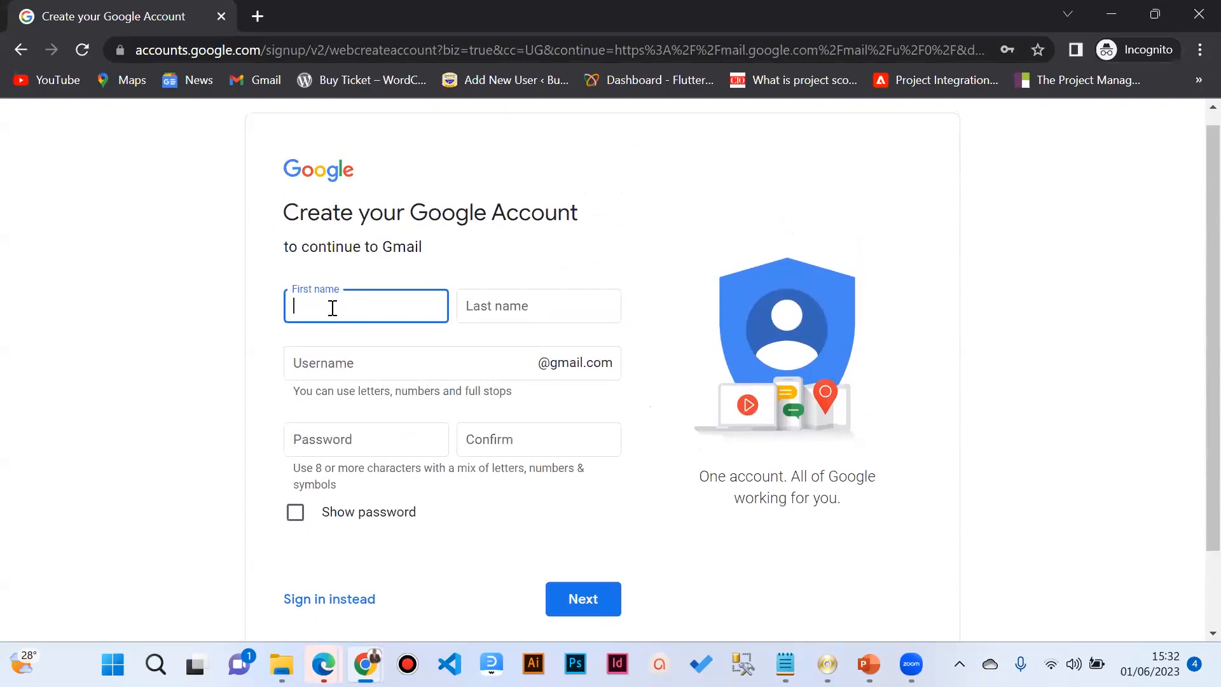
Step: Fill in the user's first and last name, then select the suggested username
type("de")
key("BackSpace")
key("BackSpace")
type("DENIS")
left_click(502, 314)
type("WOGISHA")
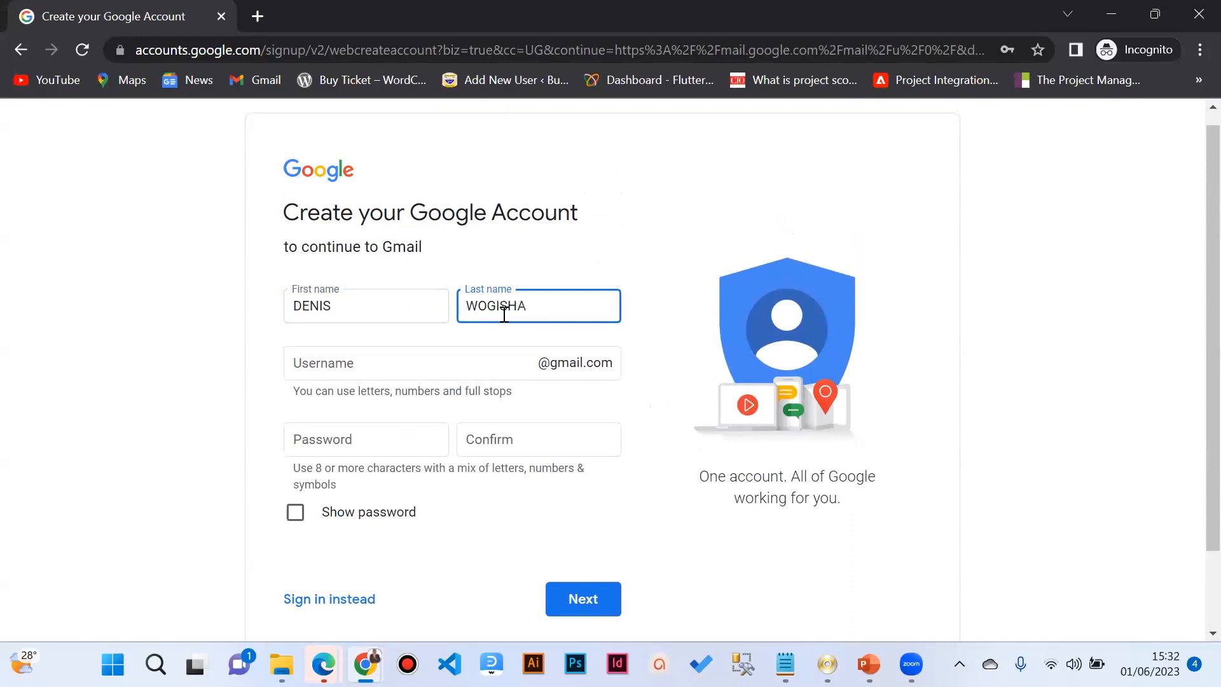
scroll(504, 314, "down", 1)
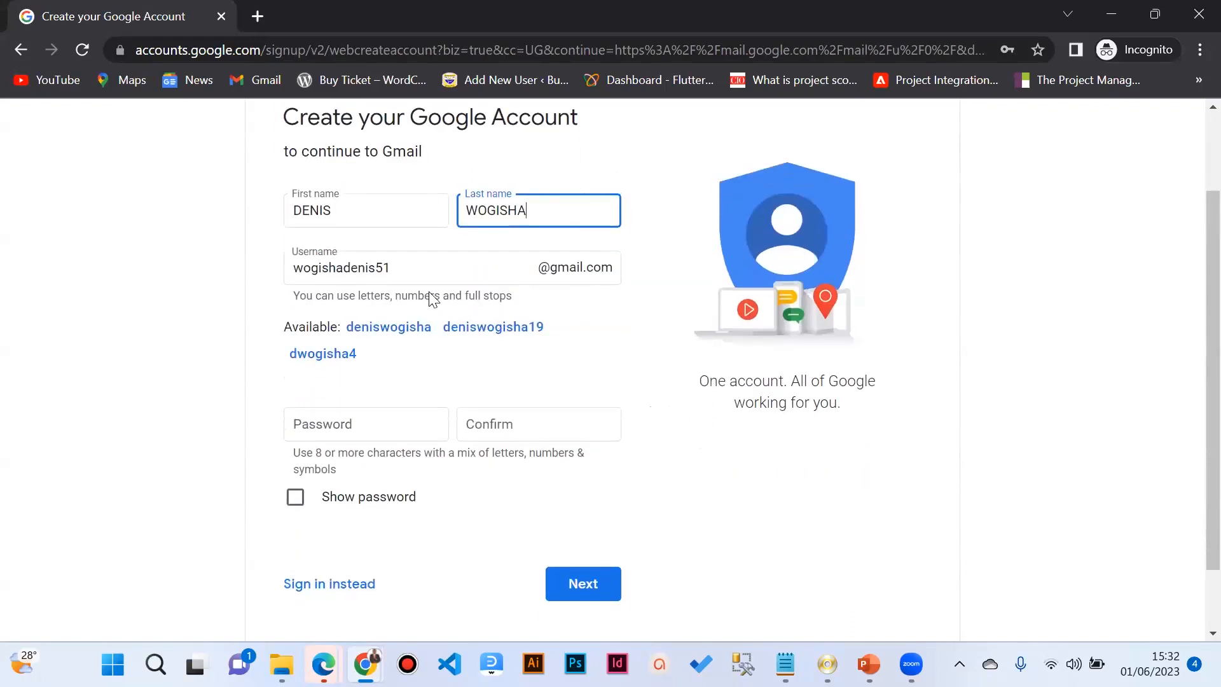
left_click(422, 268)
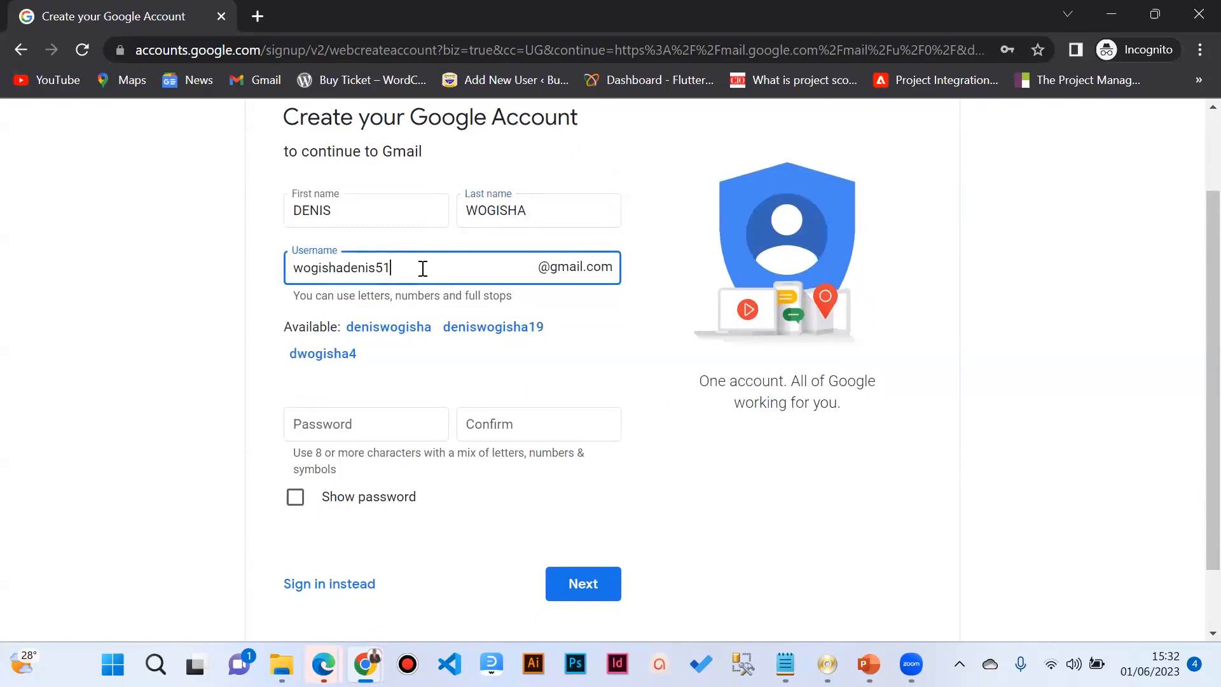
left_click(339, 215)
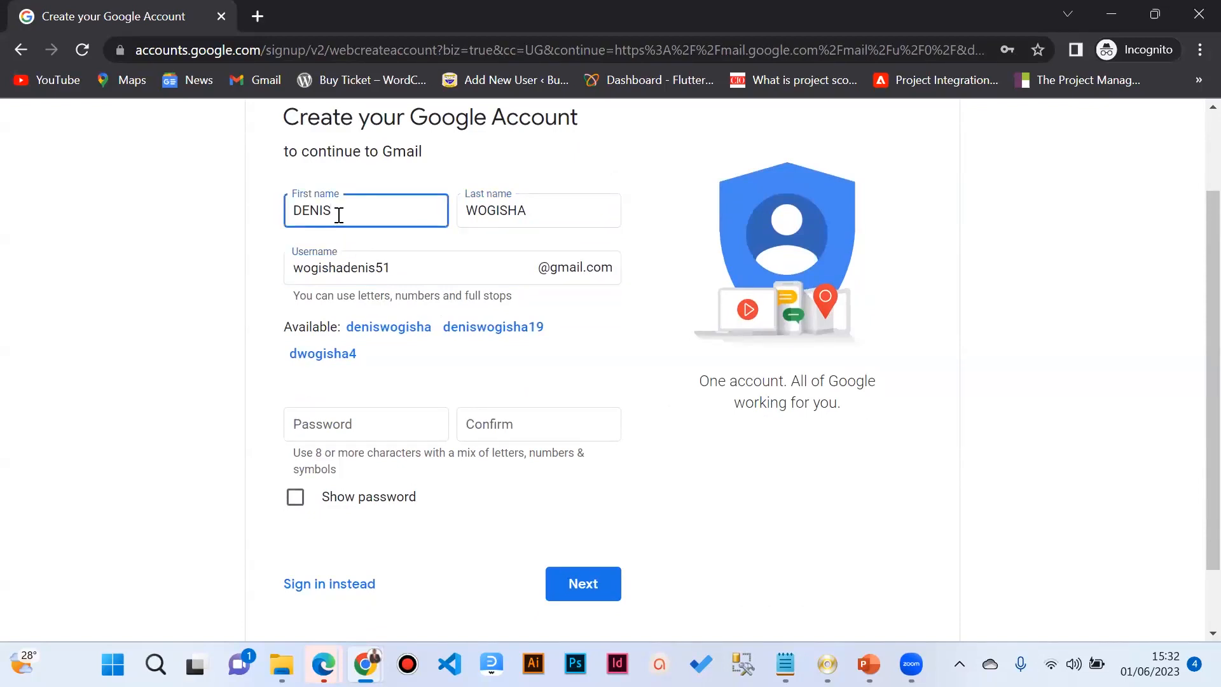
left_click(579, 209)
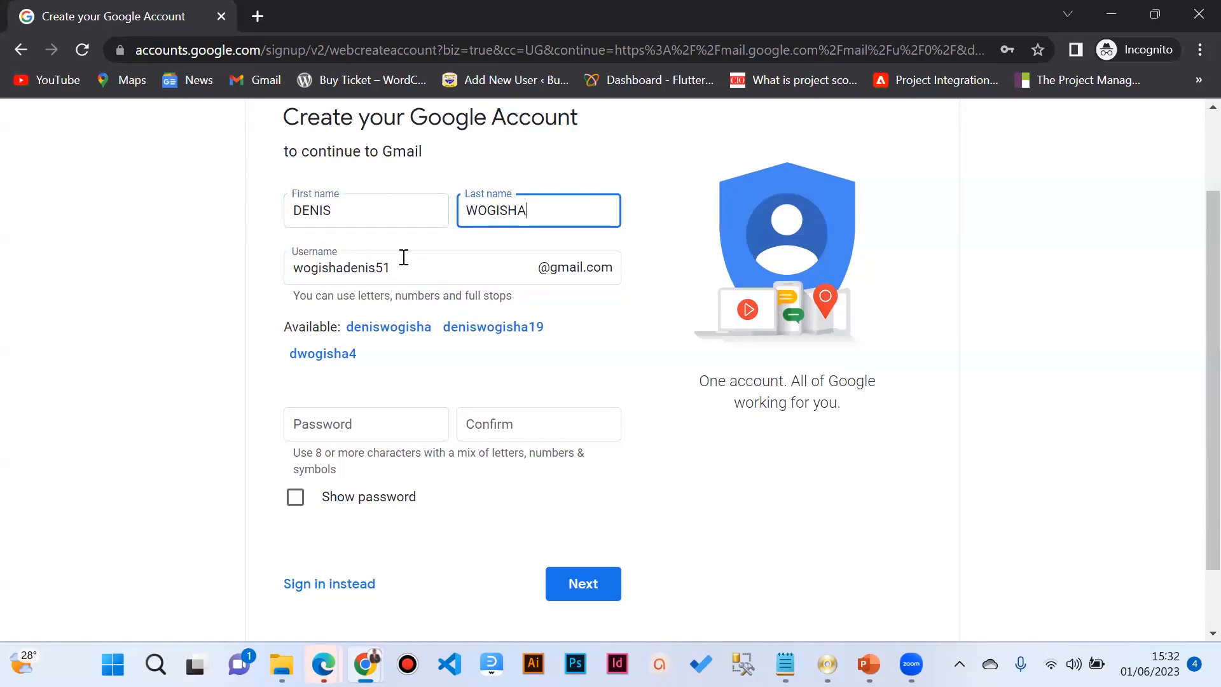
left_click_drag(409, 266, 267, 269)
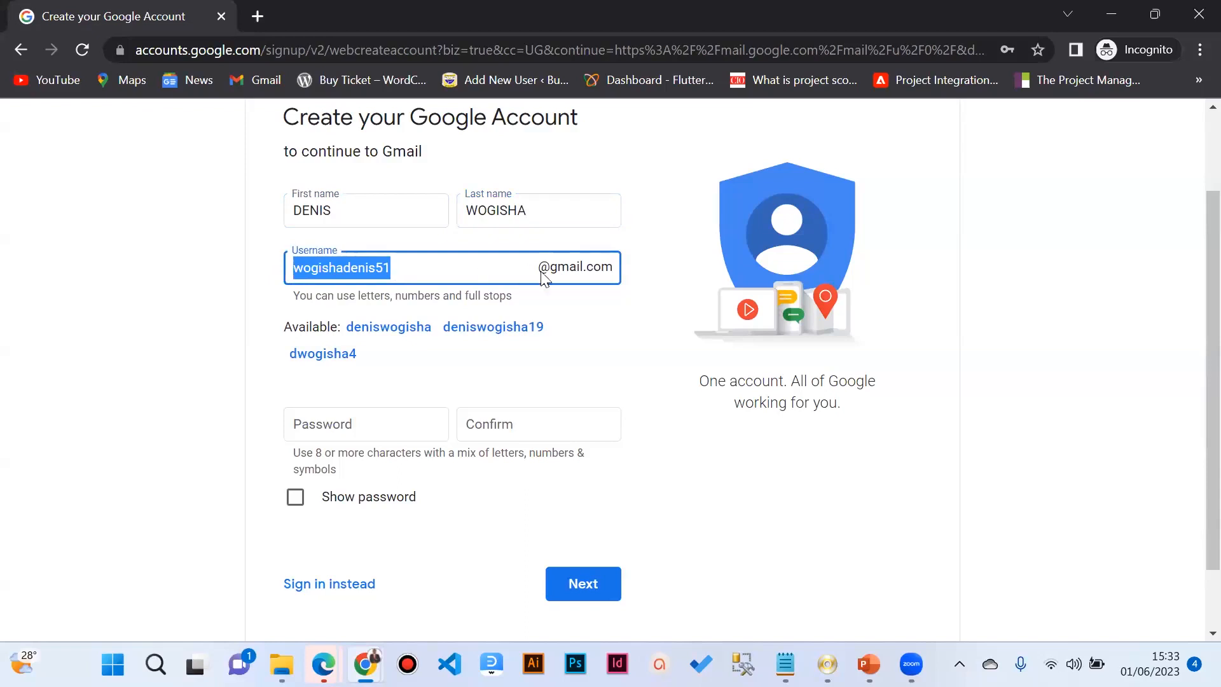
Step: Replace the taken username with a lowercase first-plus-last-name username and check its availability
left_click(406, 265)
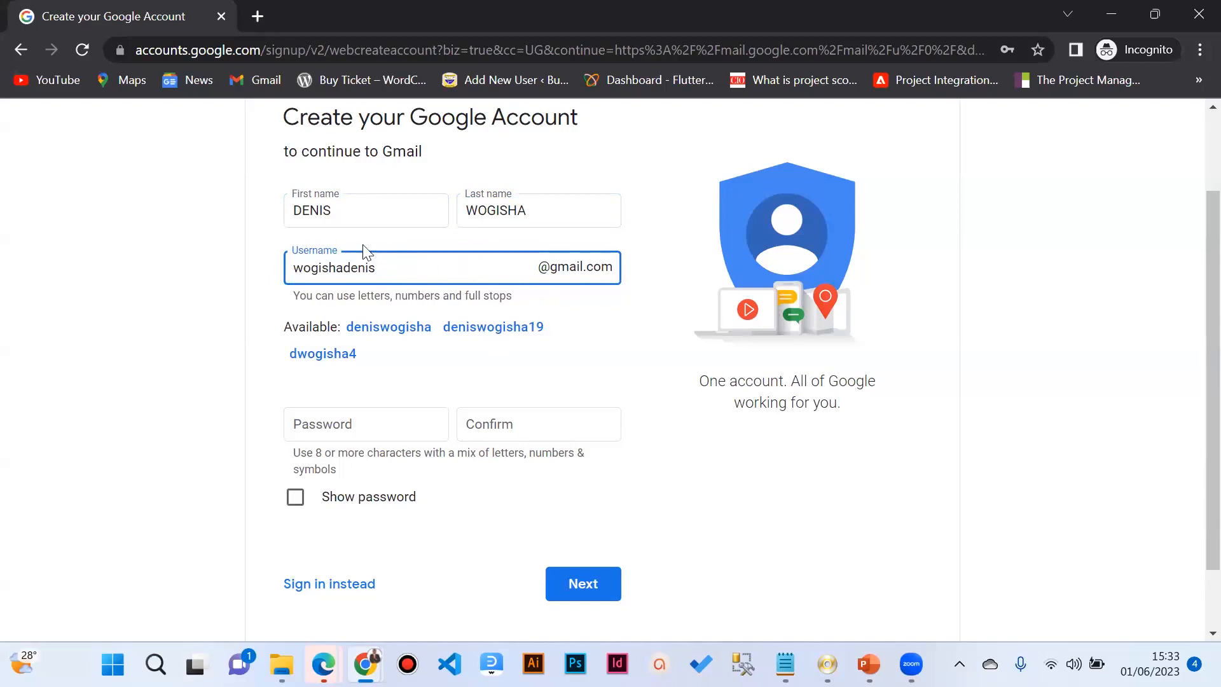
left_click(360, 218)
left_click(382, 267)
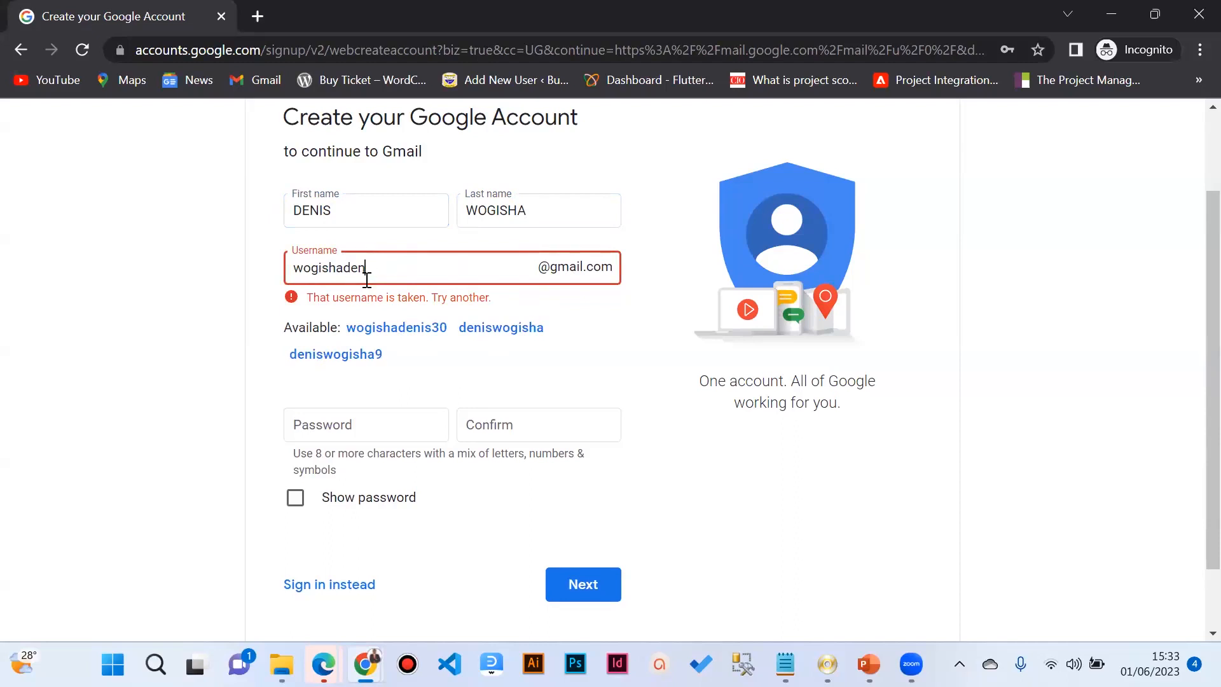
key("BackSpace")
key("BackSpace")
key("BackSpace")
key("BackSpace")
key("BackSpace")
key("BackSpace")
key("BackSpace")
key("BackSpace")
key("BackSpace")
key("BackSpace")
type("DENI")
key("BackSpace")
key("BackSpace")
key("BackSpace")
key("BackSpace")
left_click(393, 209)
left_click(394, 272)
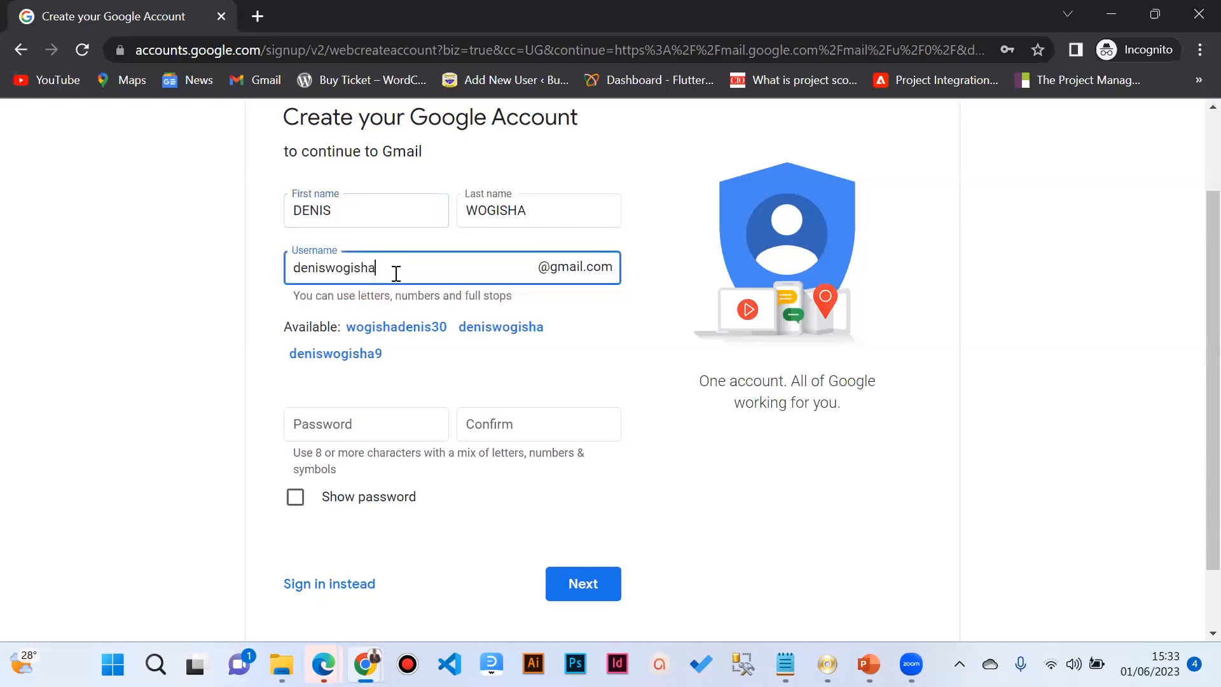
left_click(338, 208)
left_click(400, 261)
scroll(372, 269, "down", 1)
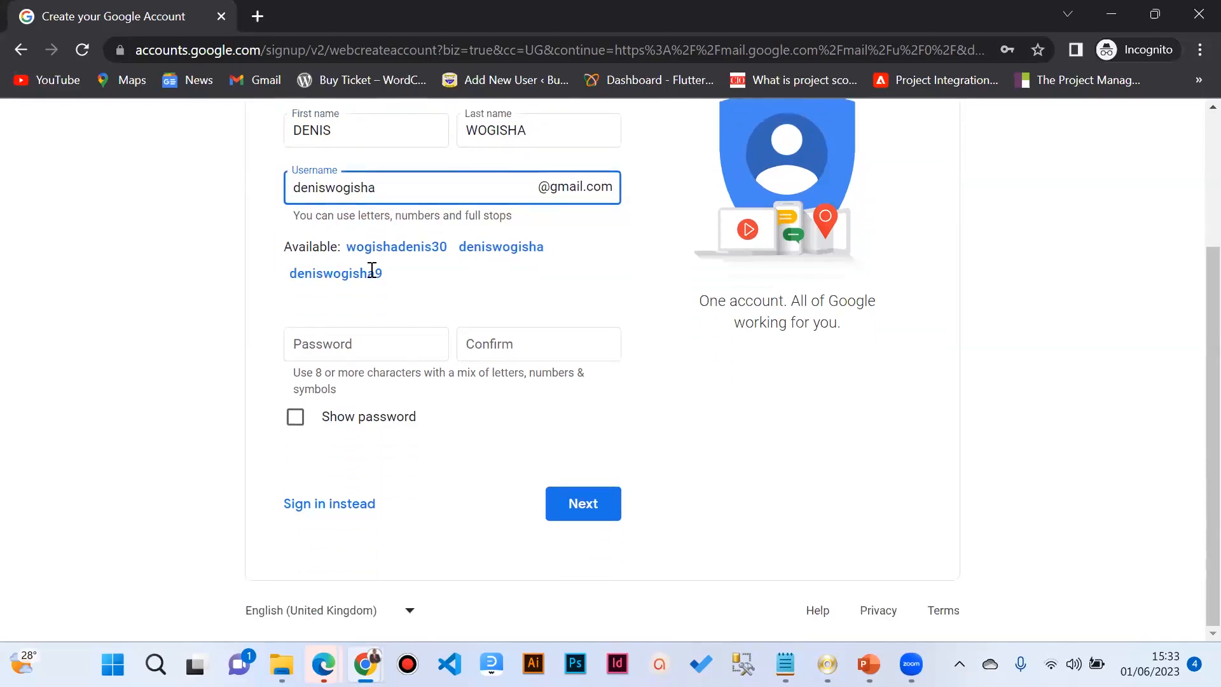
scroll(356, 255, "up", 3)
scroll(363, 278, "down", 3)
scroll(442, 237, "up", 1)
left_click_drag(394, 287, 287, 294)
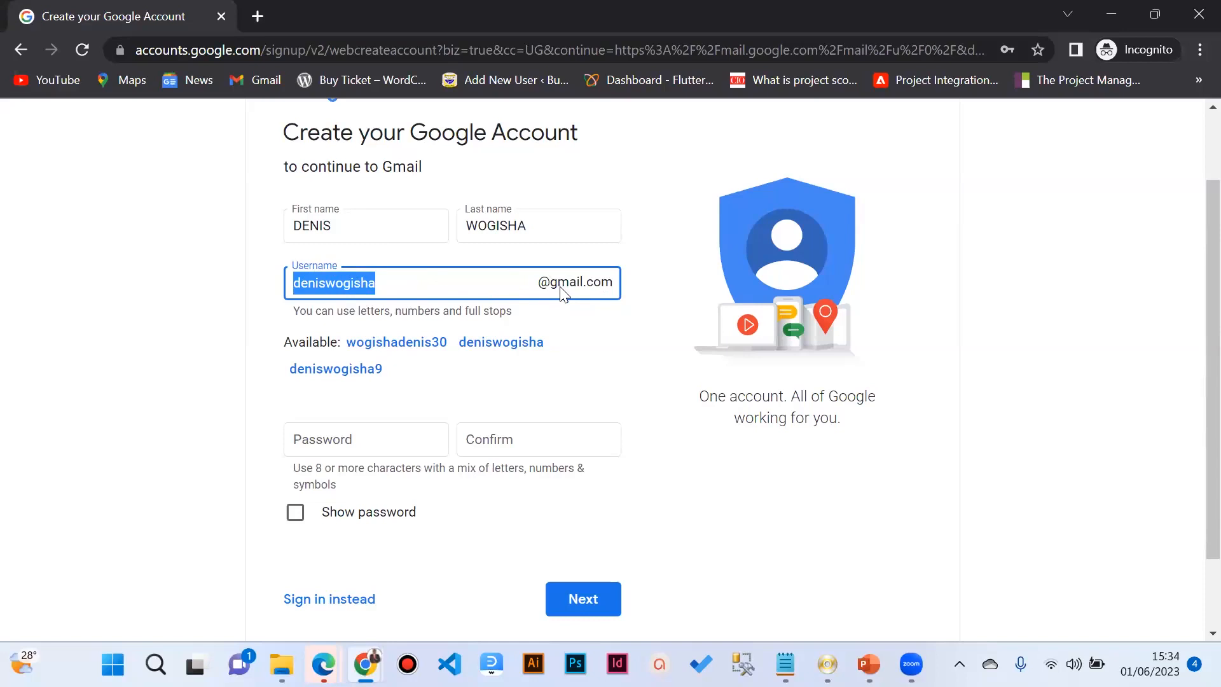
Step: Enter and confirm the account password, check it with Show password, and submit
scroll(561, 292, "down", 2)
left_click(388, 345)
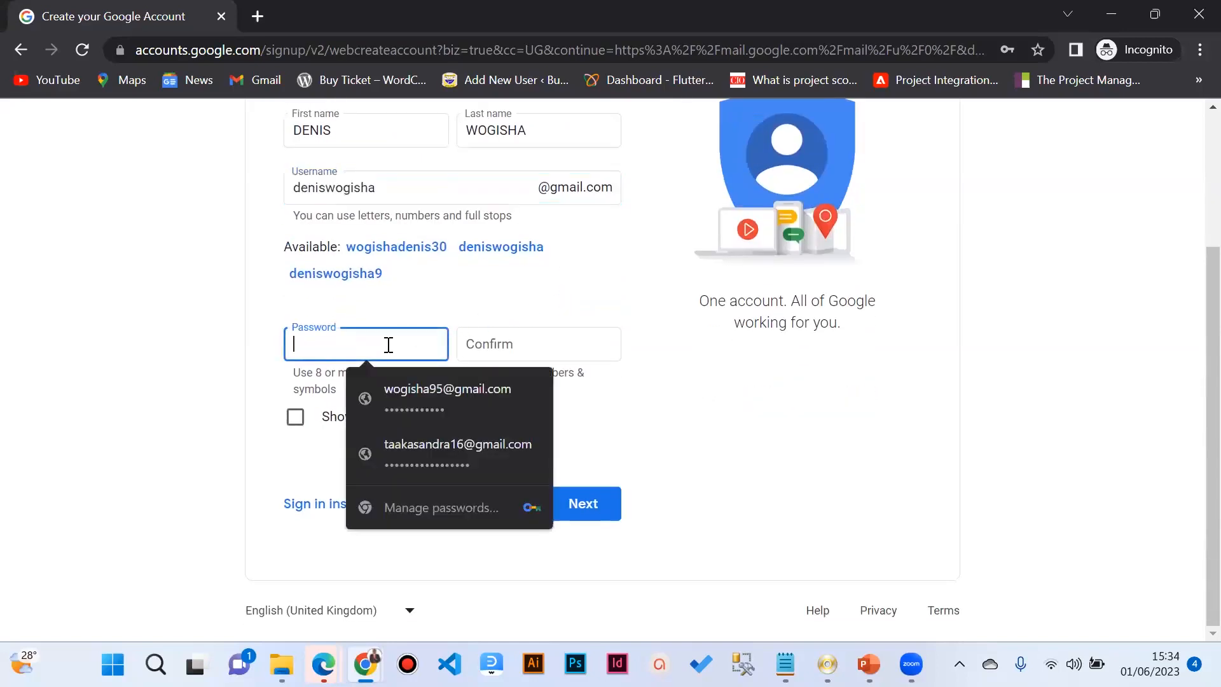
type("••")
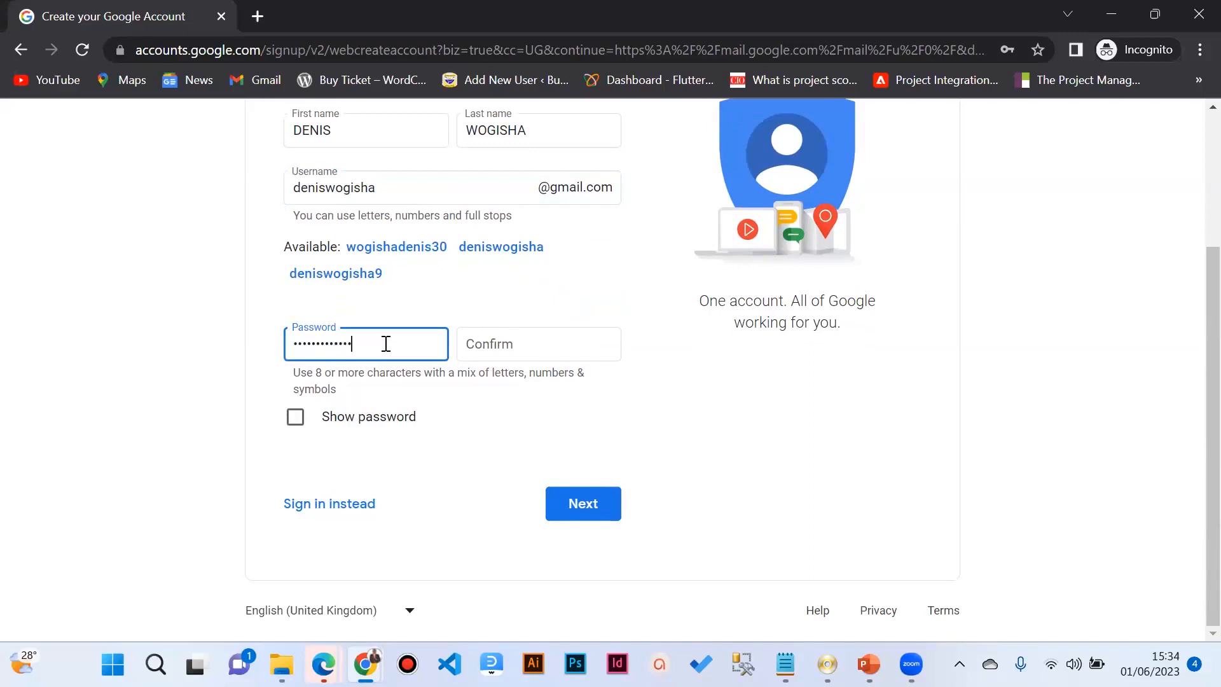
left_click(518, 332)
type("d")
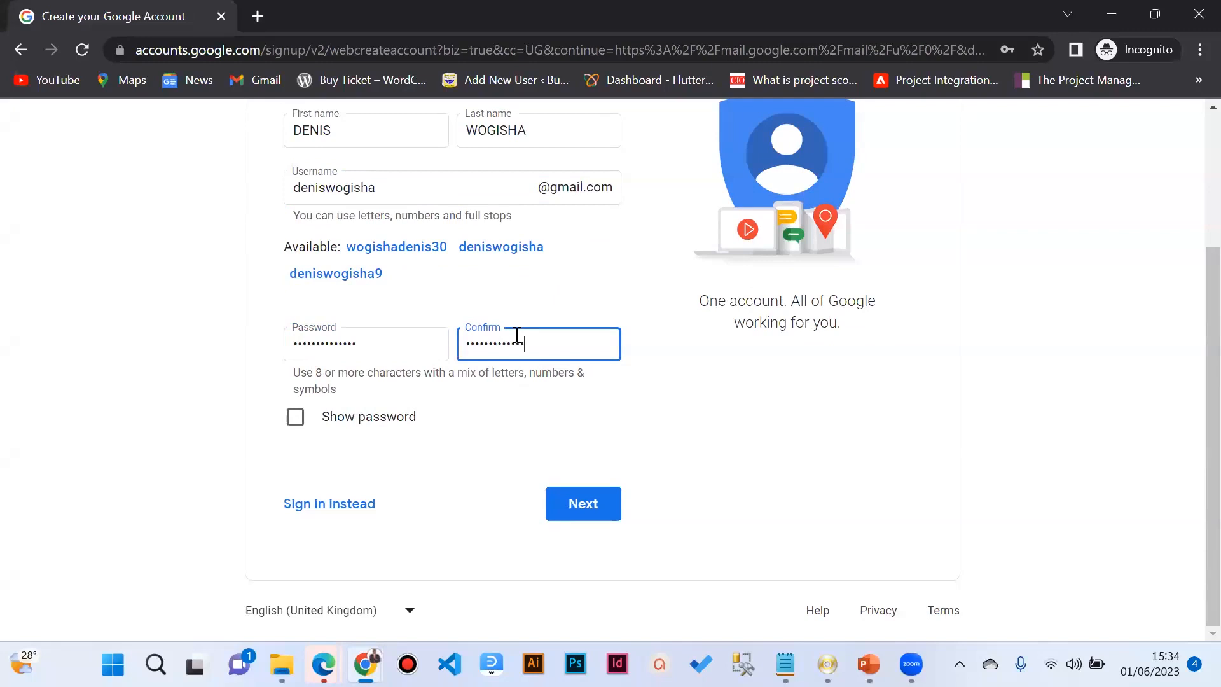
left_click(399, 418)
left_click(399, 418)
scroll(558, 356, "up", 3)
scroll(563, 394, "down", 3)
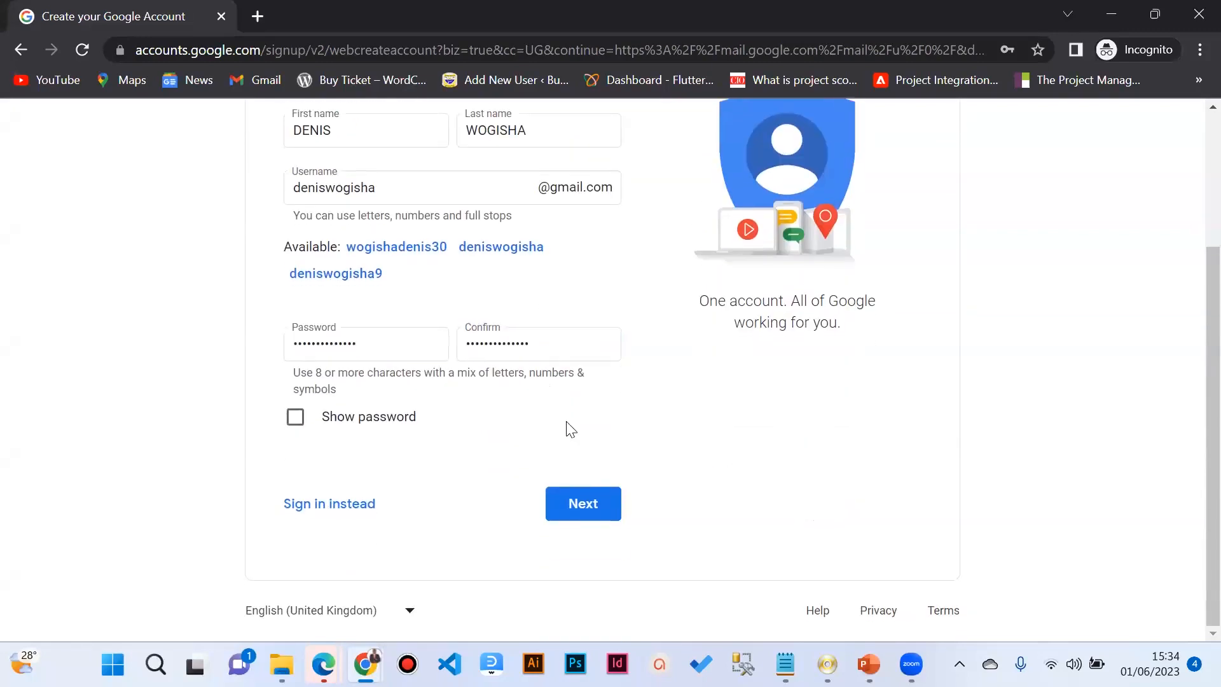
left_click(579, 495)
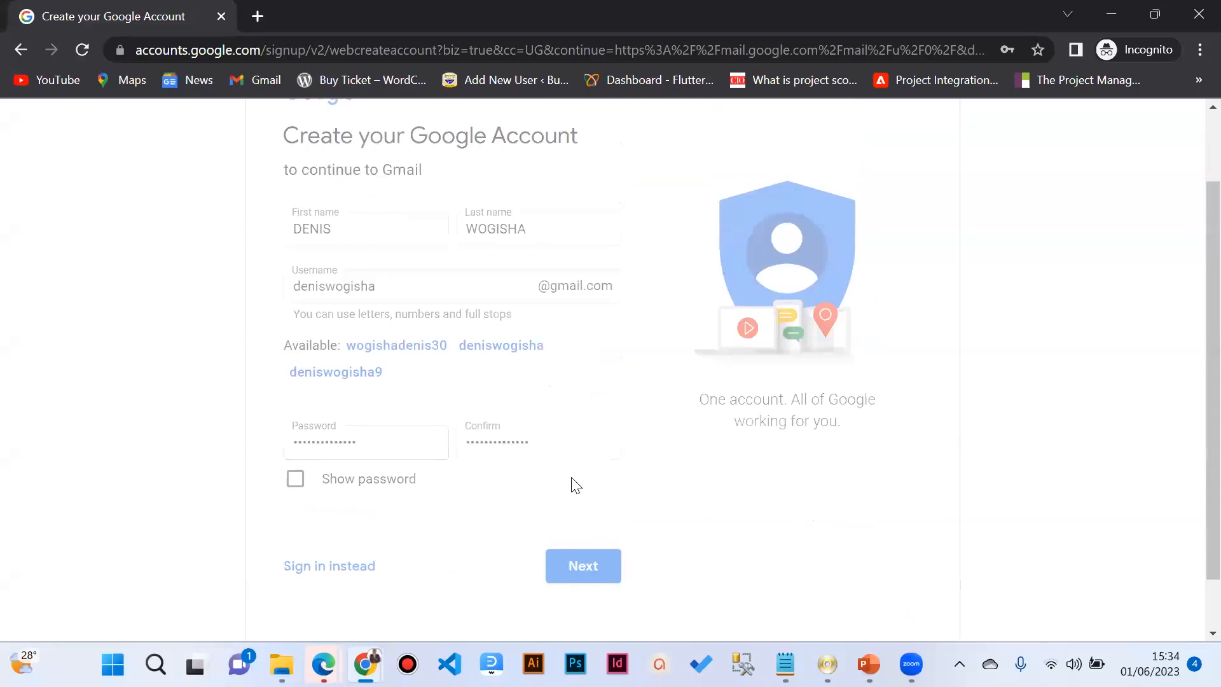
Step: Scroll through the Welcome to Google page's phone, recovery email, birth date and gender fields
scroll(541, 353, "down", 1)
scroll(516, 352, "up", 1)
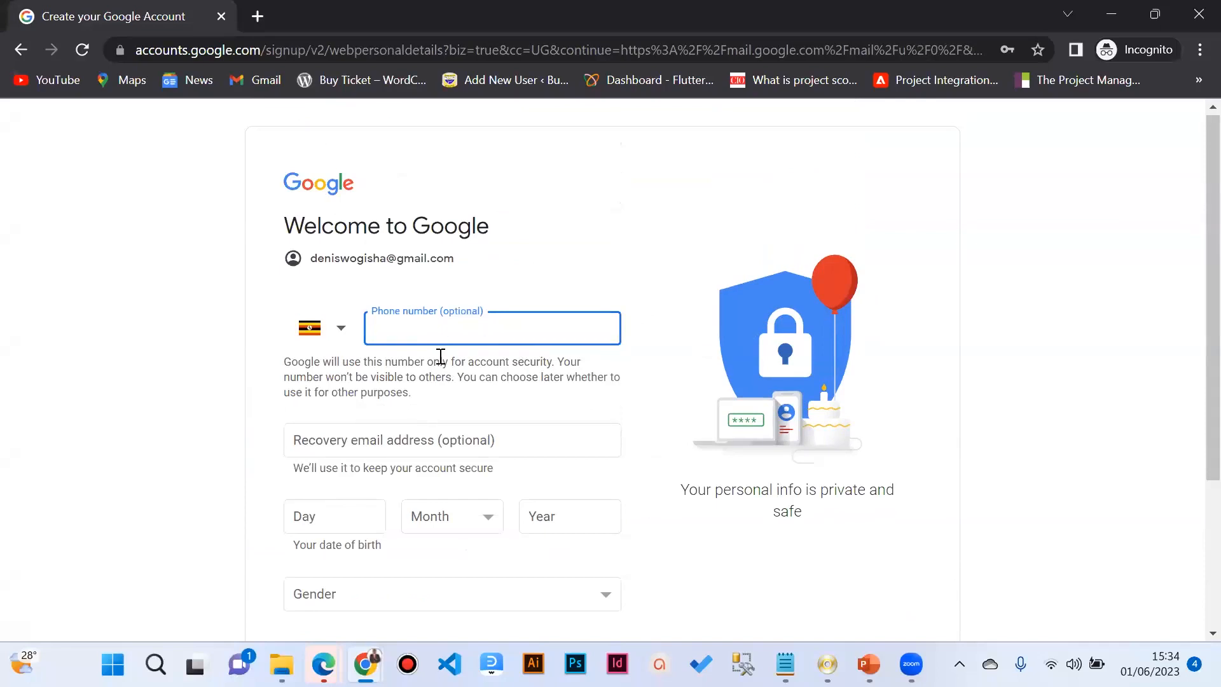
scroll(440, 382, "down", 3)
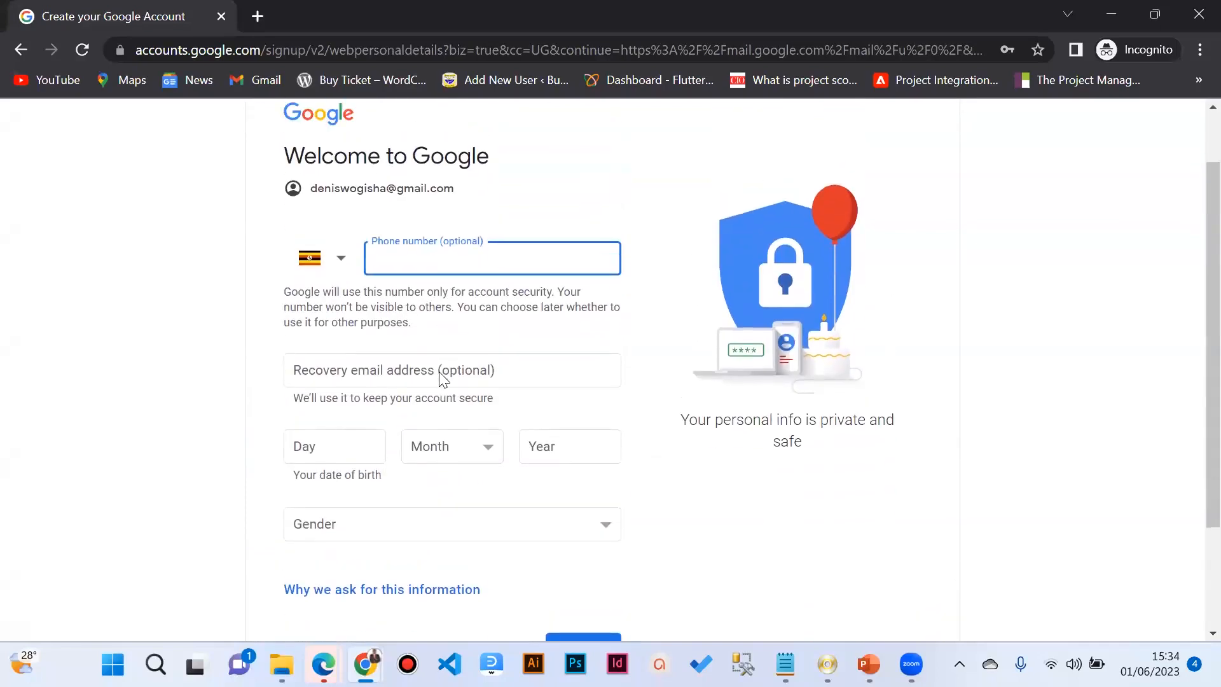
scroll(444, 380, "up", 3)
scroll(441, 376, "down", 3)
scroll(438, 372, "up", 2)
scroll(433, 356, "up", 1)
scroll(436, 354, "down", 3)
scroll(413, 343, "up", 3)
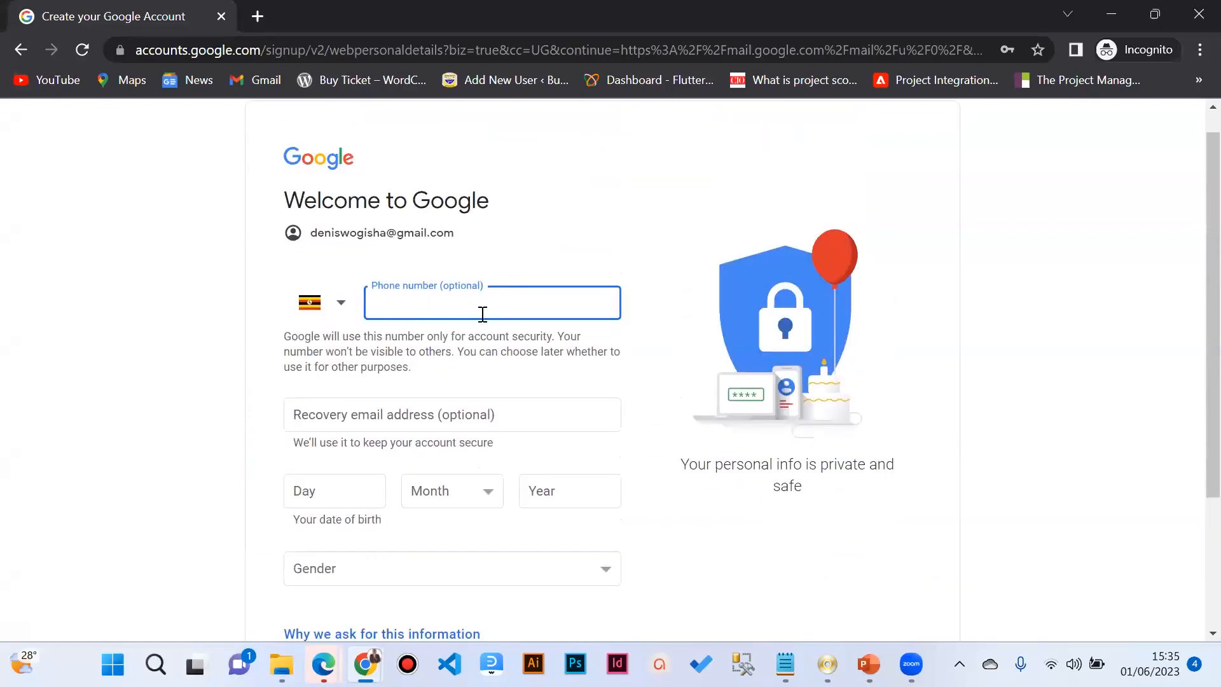
scroll(448, 329, "down", 1)
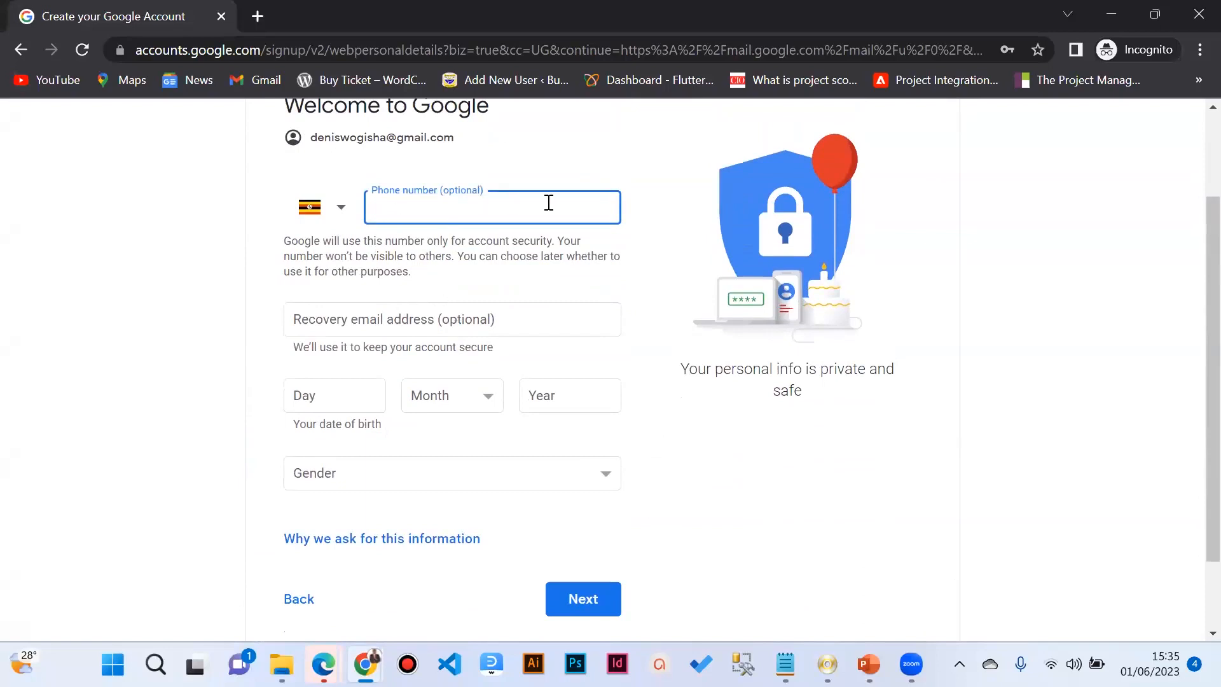
scroll(490, 275, "down", 1)
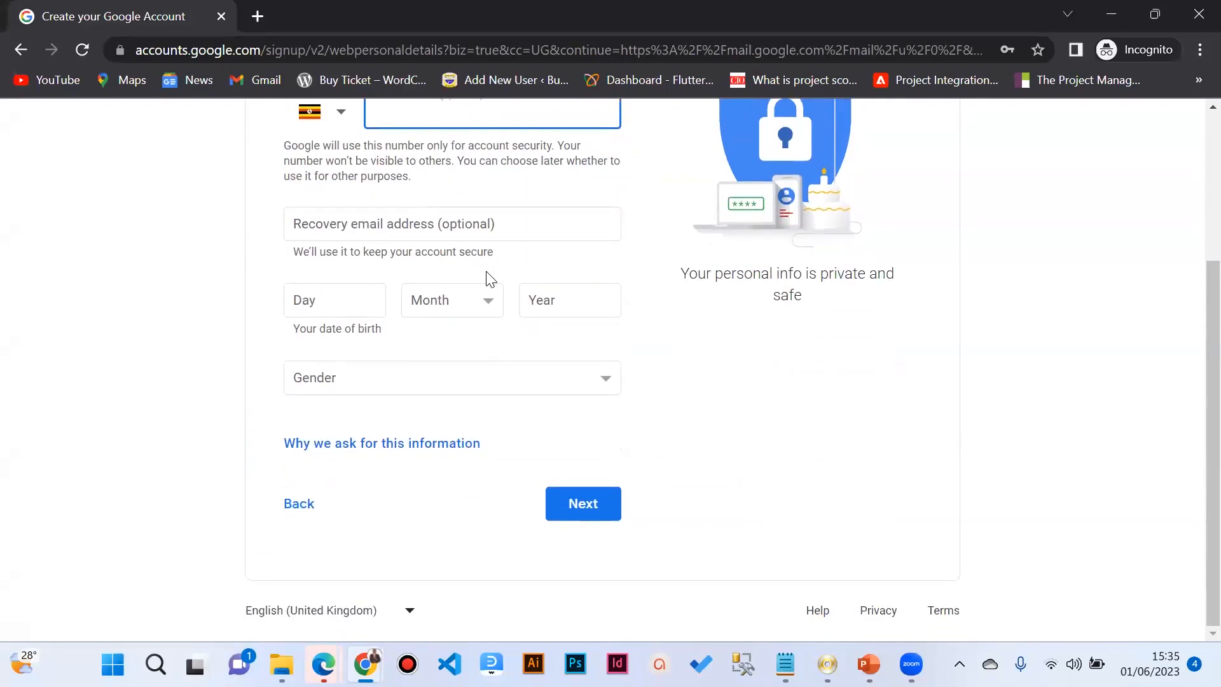
scroll(461, 290, "up", 3)
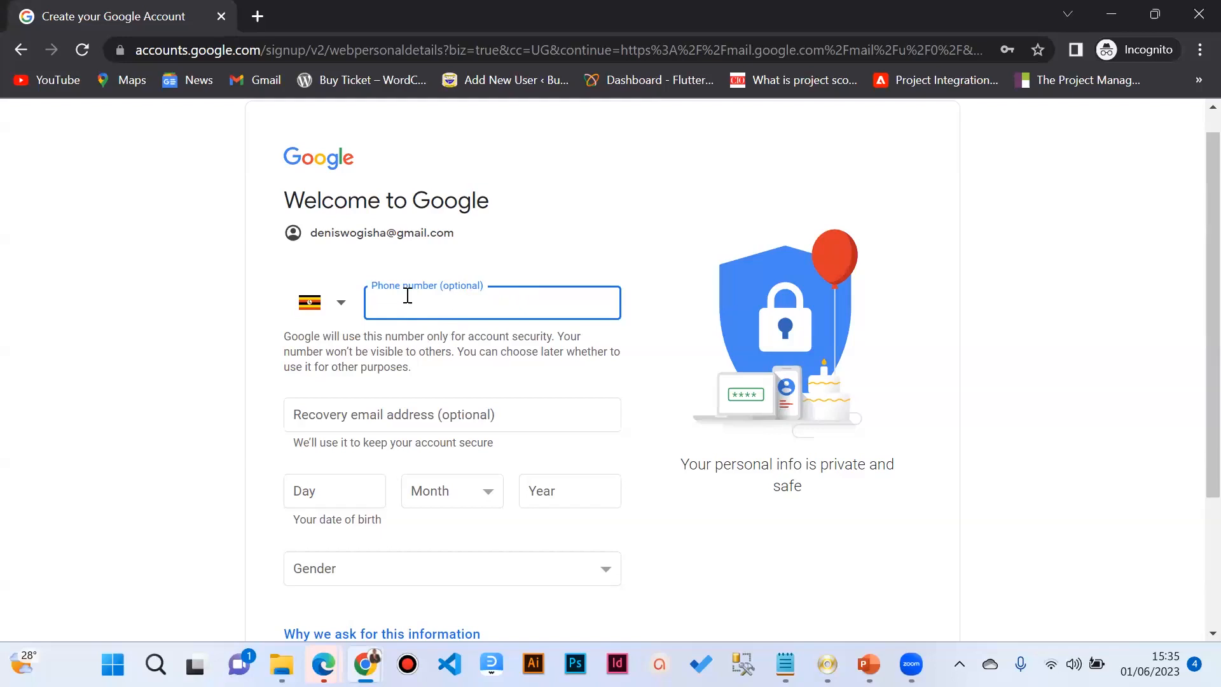
Step: Enter the account's phone number and recovery email address
scroll(408, 295, "down", 1)
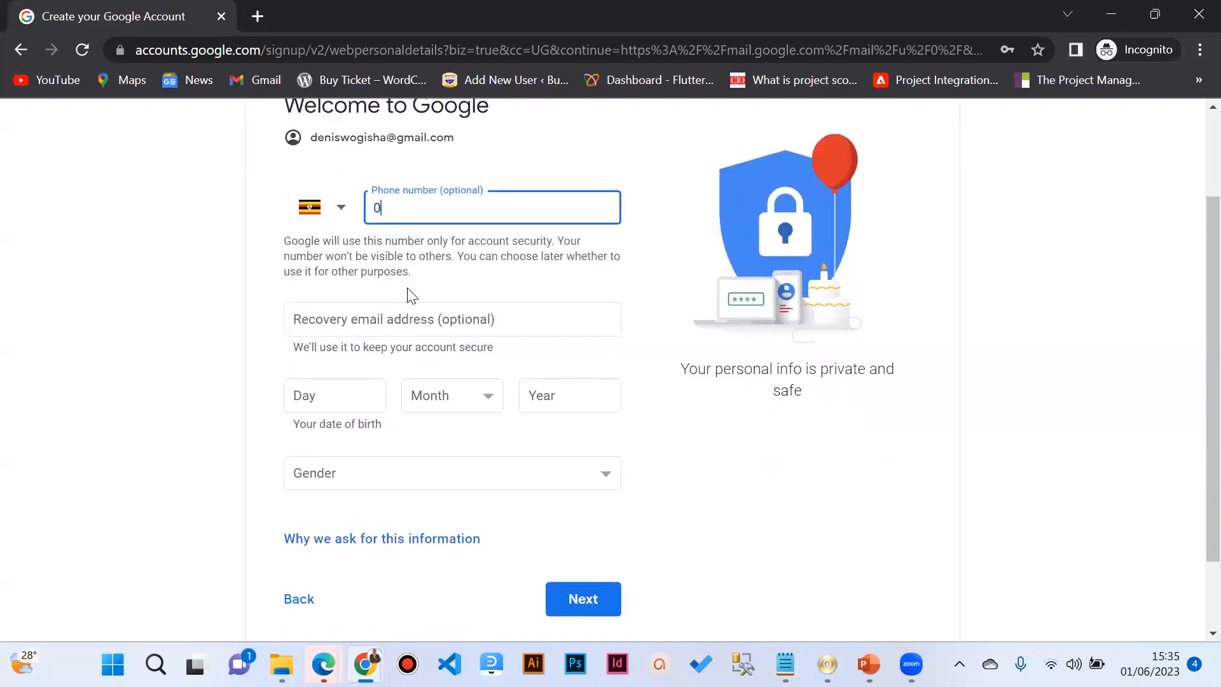
scroll(638, 360, "down", 2)
left_click(397, 236)
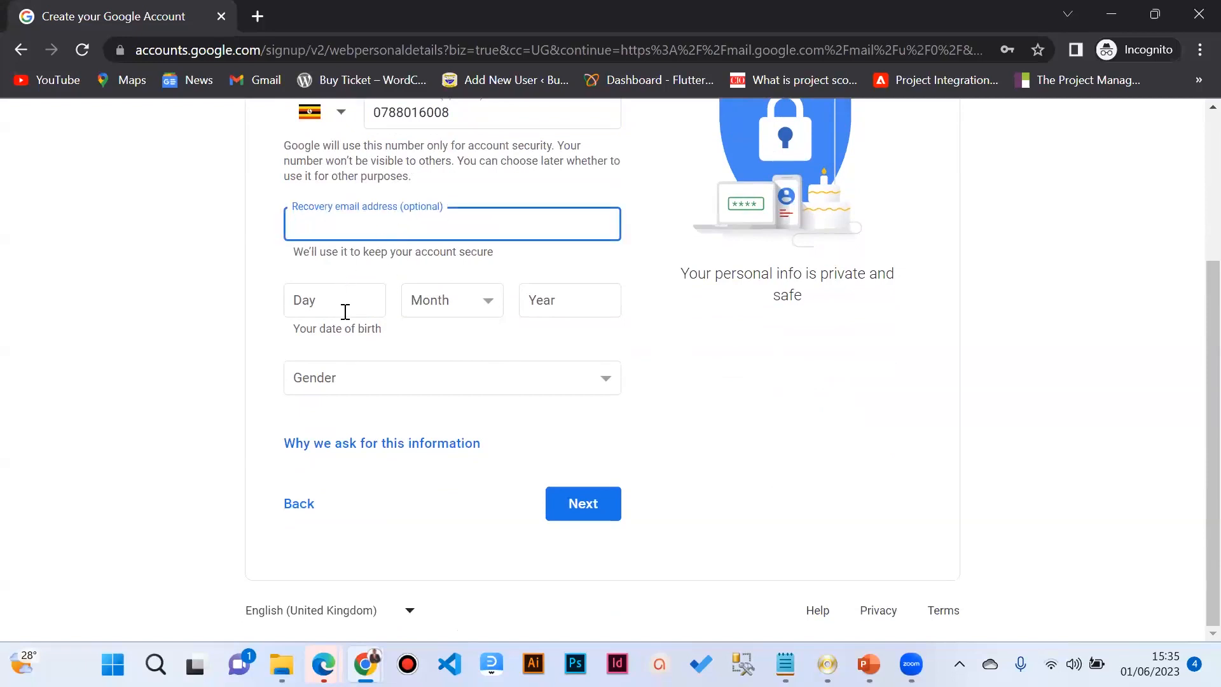
left_click(332, 295)
left_click(436, 305)
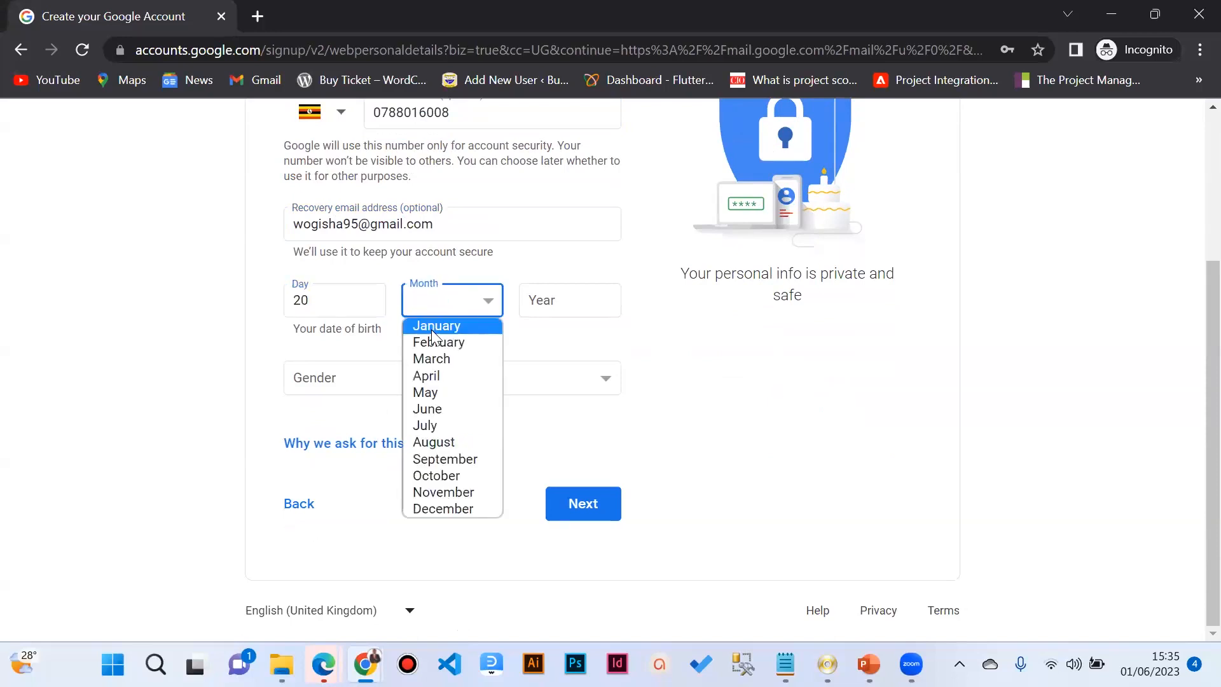
left_click(432, 328)
left_click(565, 295)
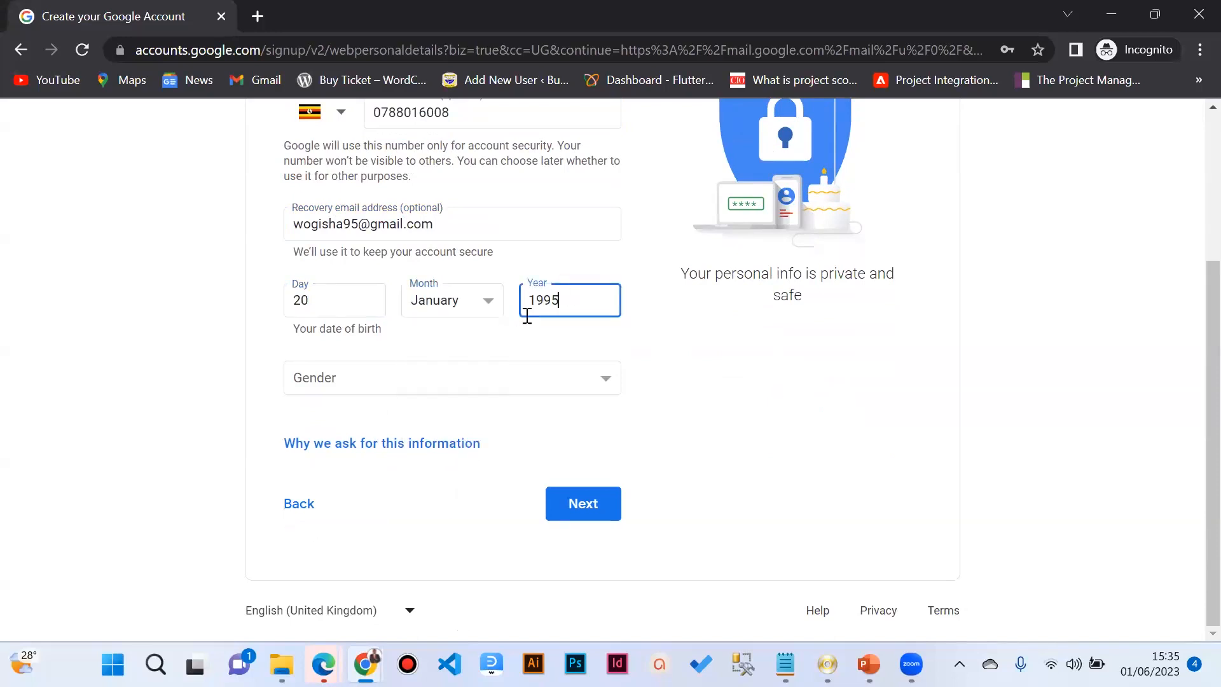
left_click(425, 383)
left_click(394, 418)
Step: Review the filled form, highlighting the recovery email and phone number fields
scroll(417, 387, "up", 3)
scroll(417, 356, "down", 1)
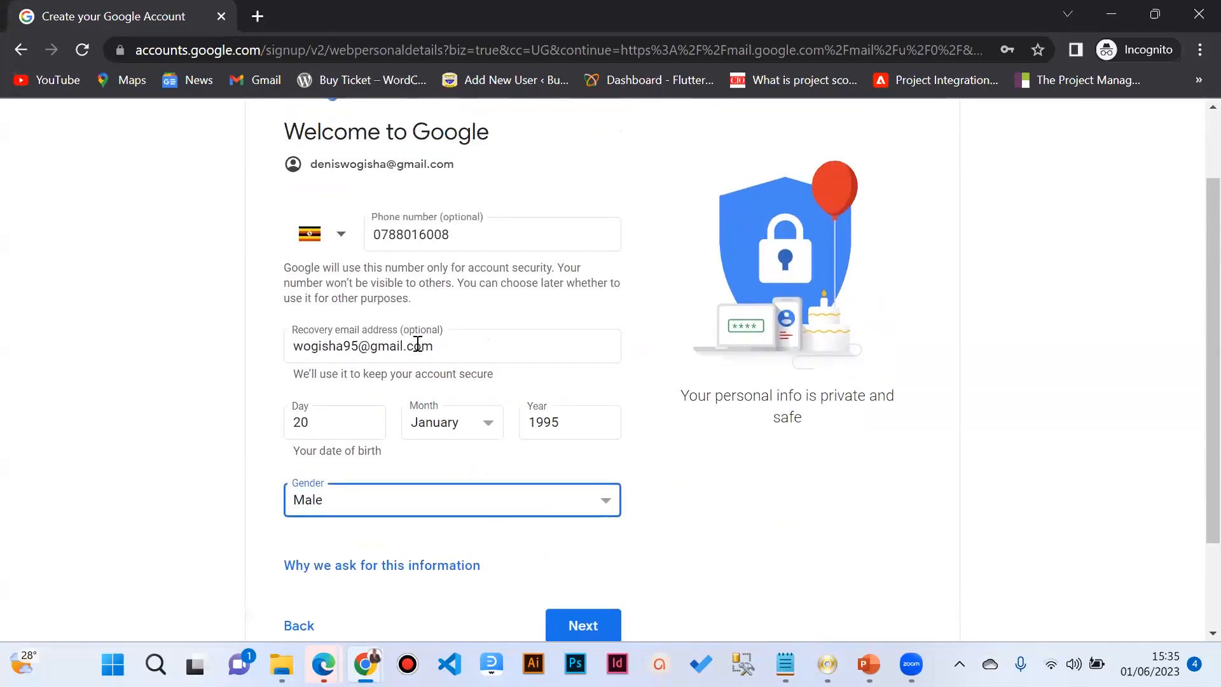
scroll(482, 238, "down", 2)
scroll(499, 308, "up", 3)
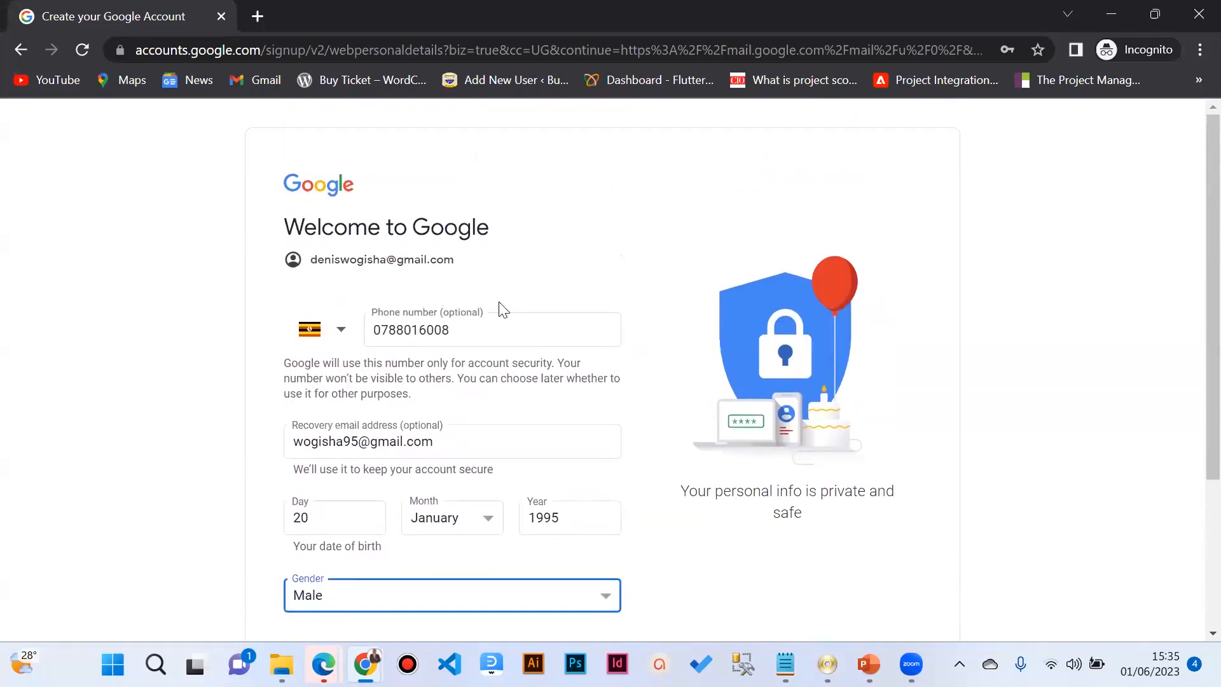
scroll(483, 305, "down", 3)
scroll(464, 261, "down", 1)
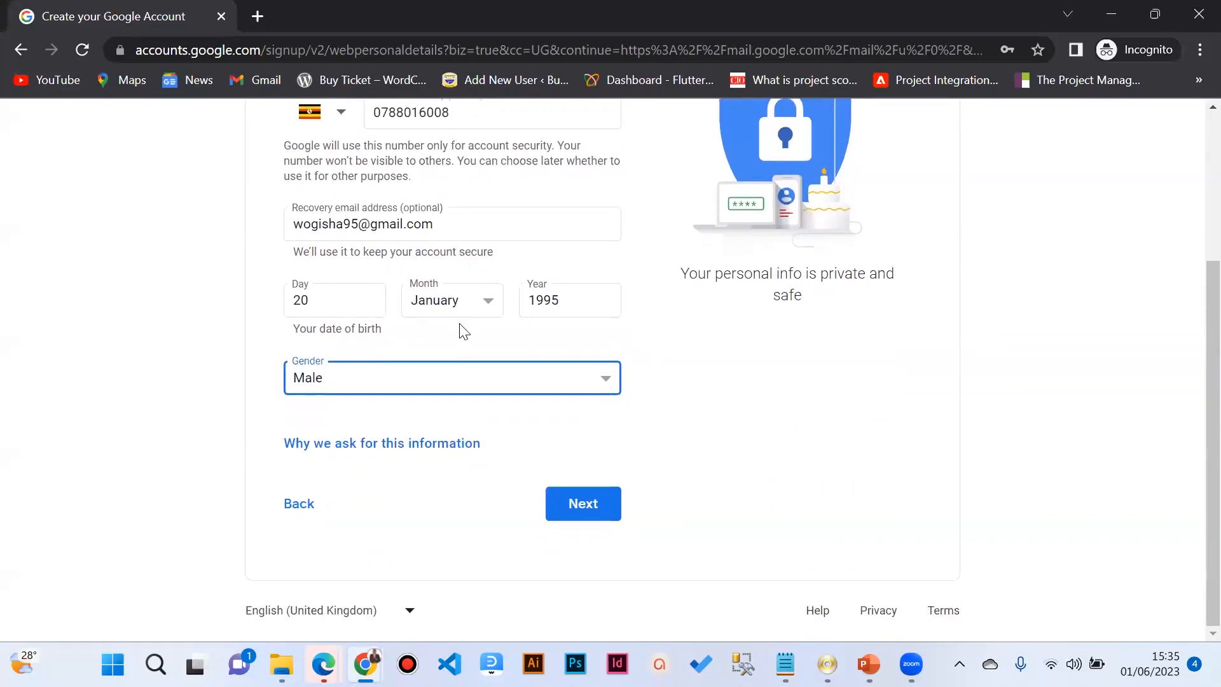
scroll(474, 344, "up", 2)
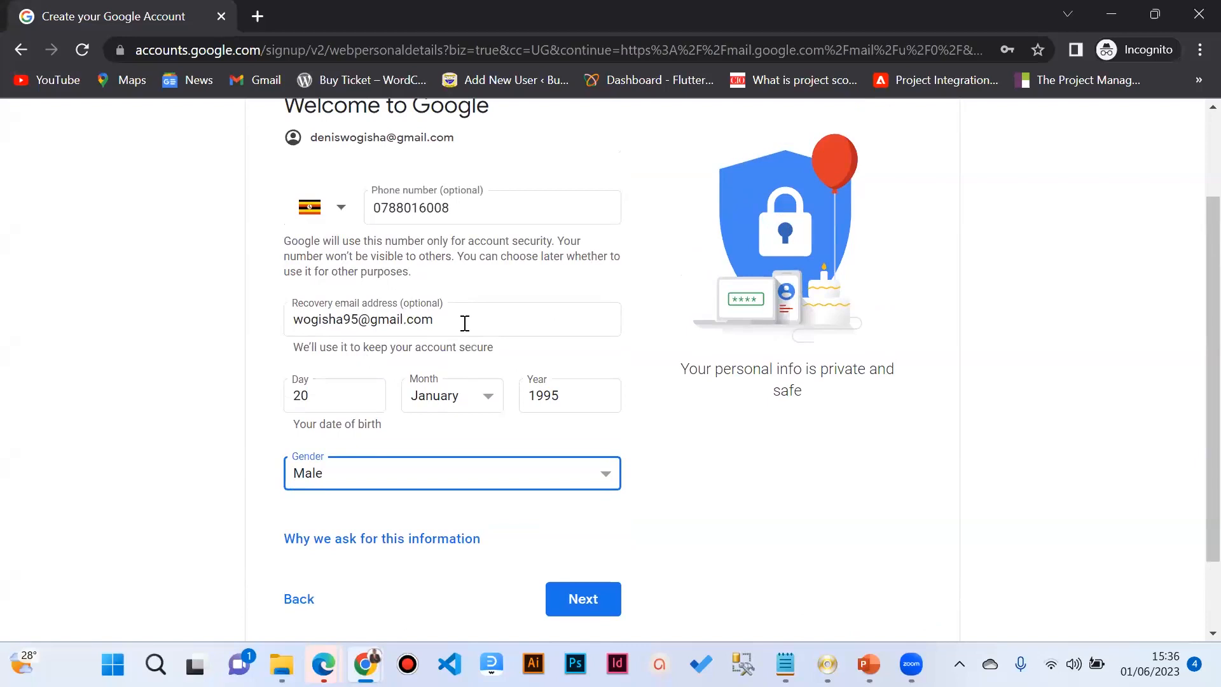
left_click_drag(462, 324, 270, 326)
left_click_drag(475, 213, 354, 238)
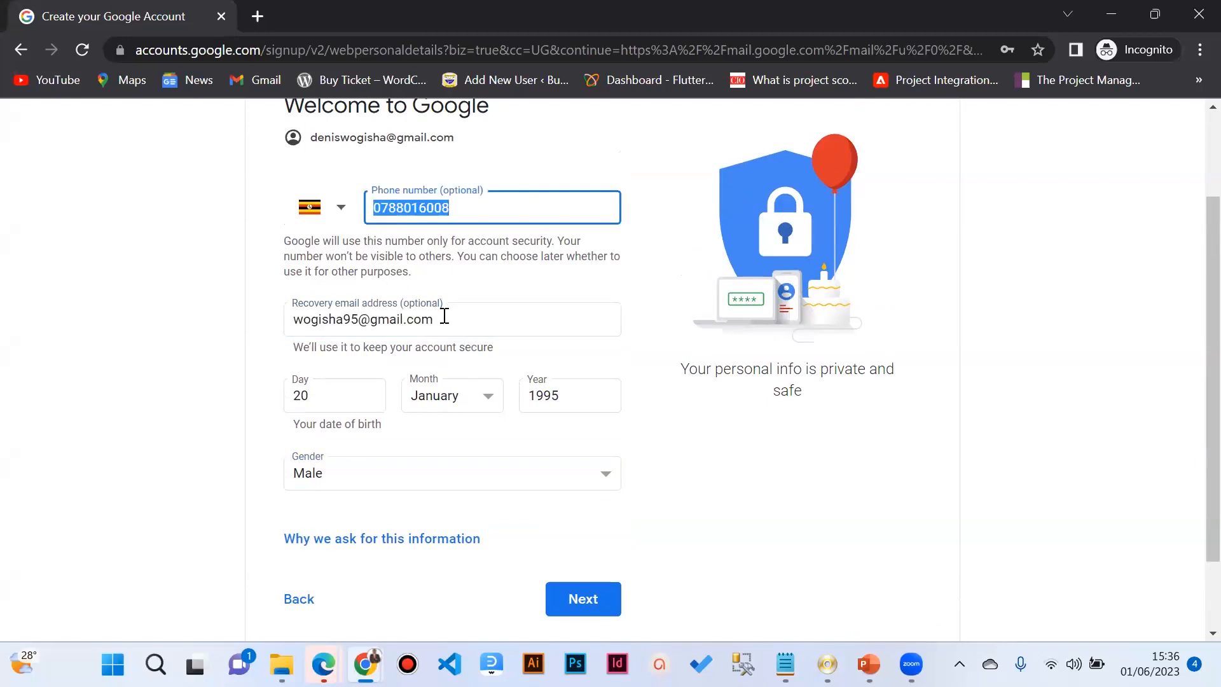
scroll(444, 316, "down", 2)
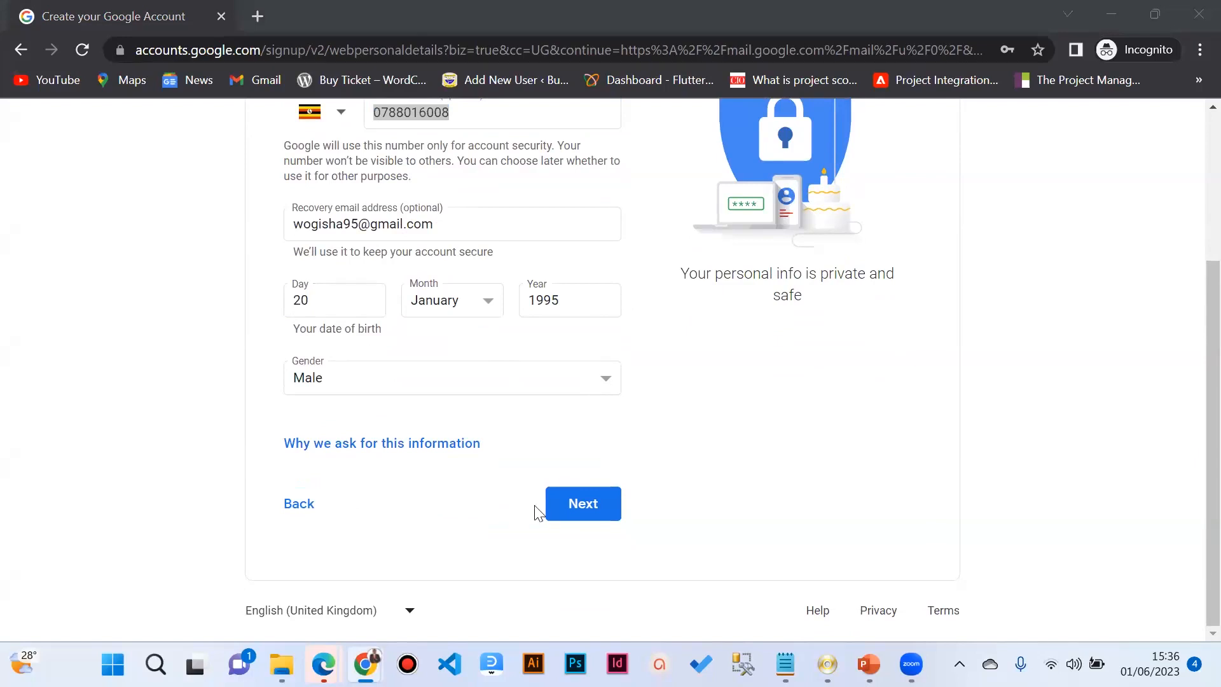
Step: Submit the personal details, then read through and agree to Google's Privacy and Terms
left_click(569, 505)
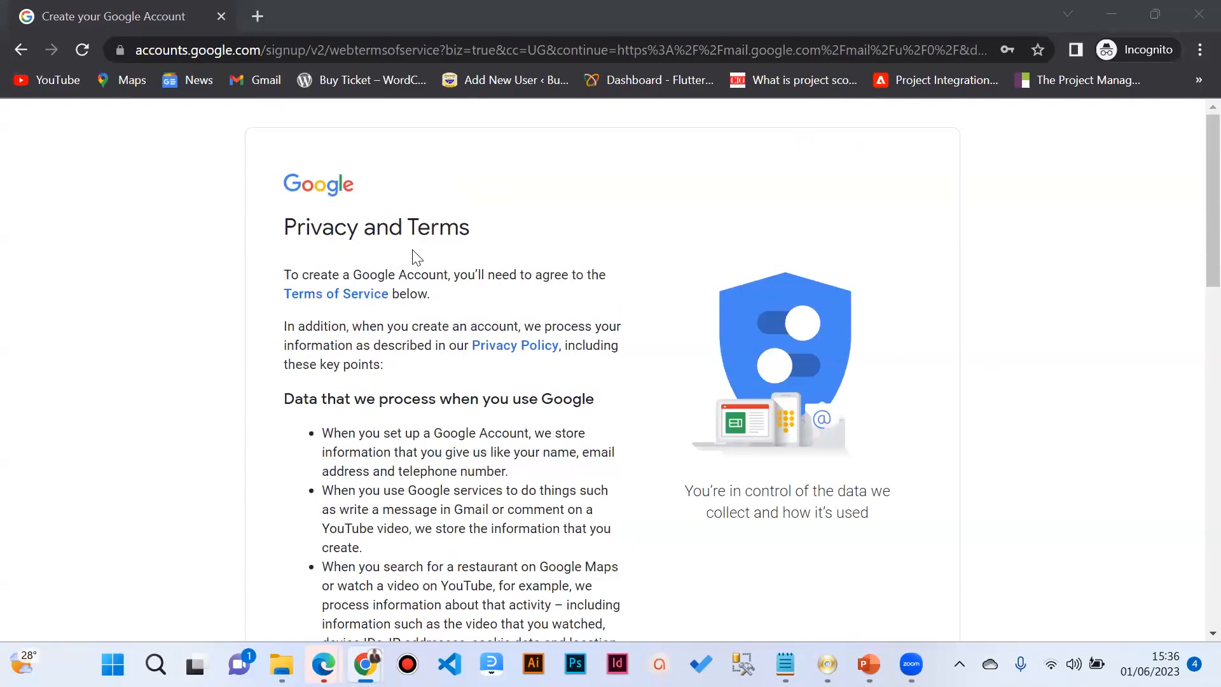
scroll(417, 303, "down", 18)
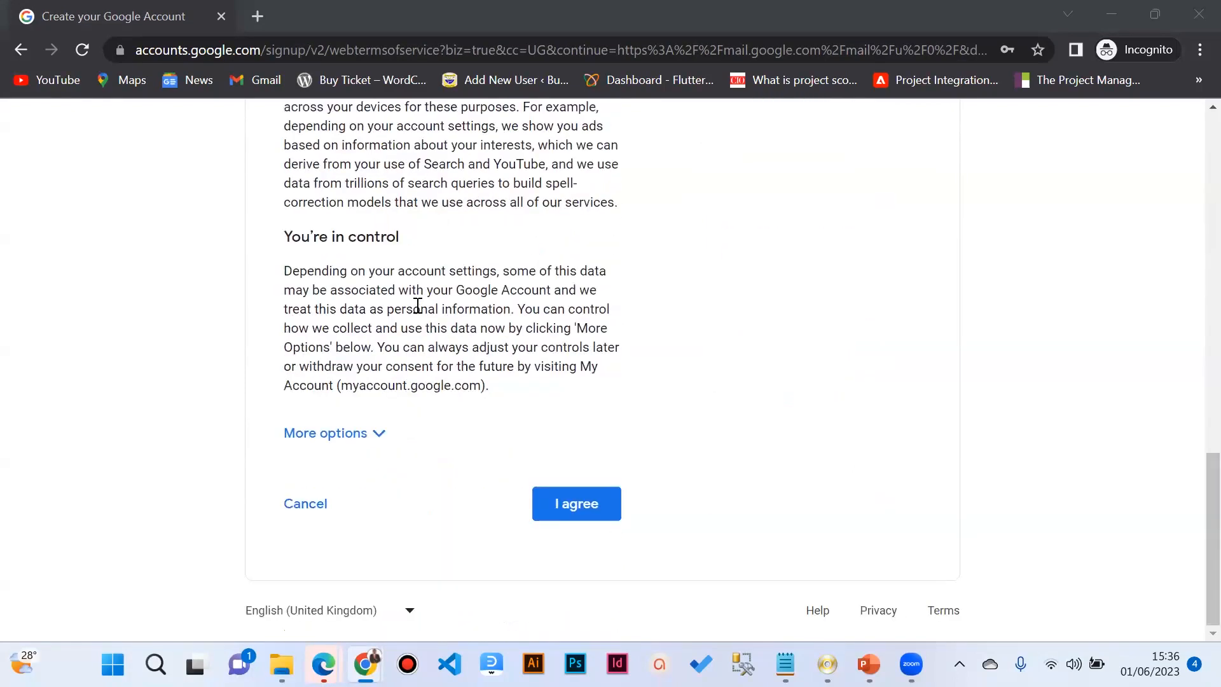
scroll(417, 306, "up", 12)
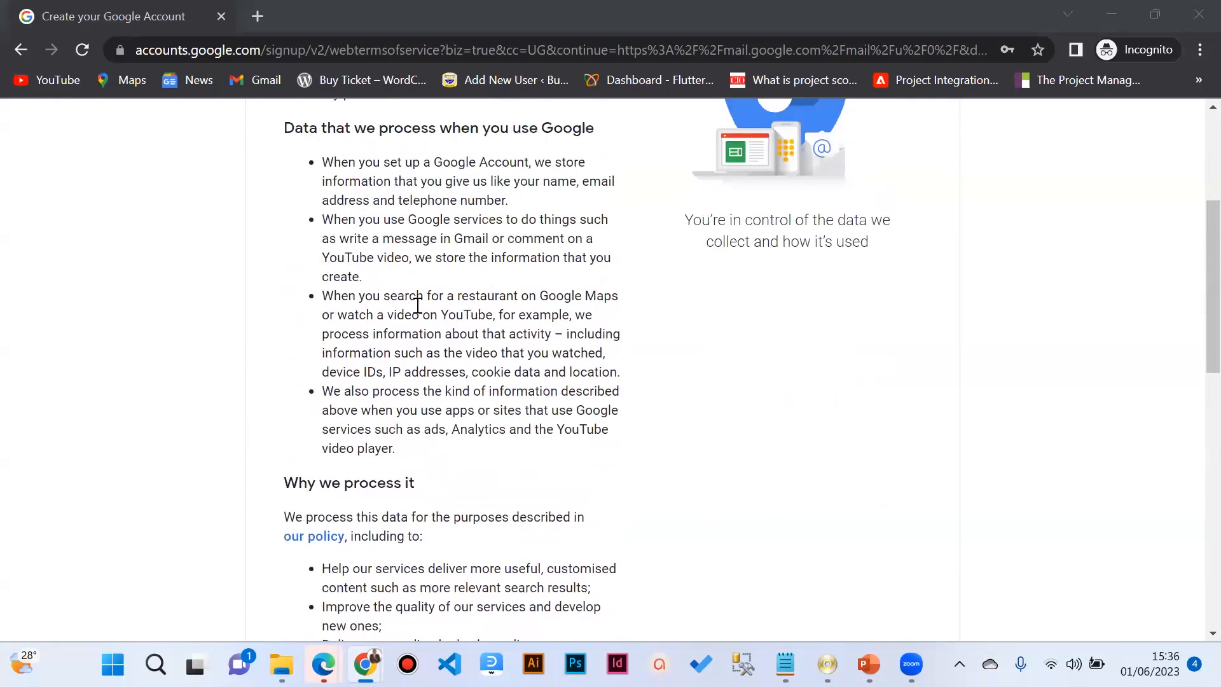
scroll(417, 306, "down", 15)
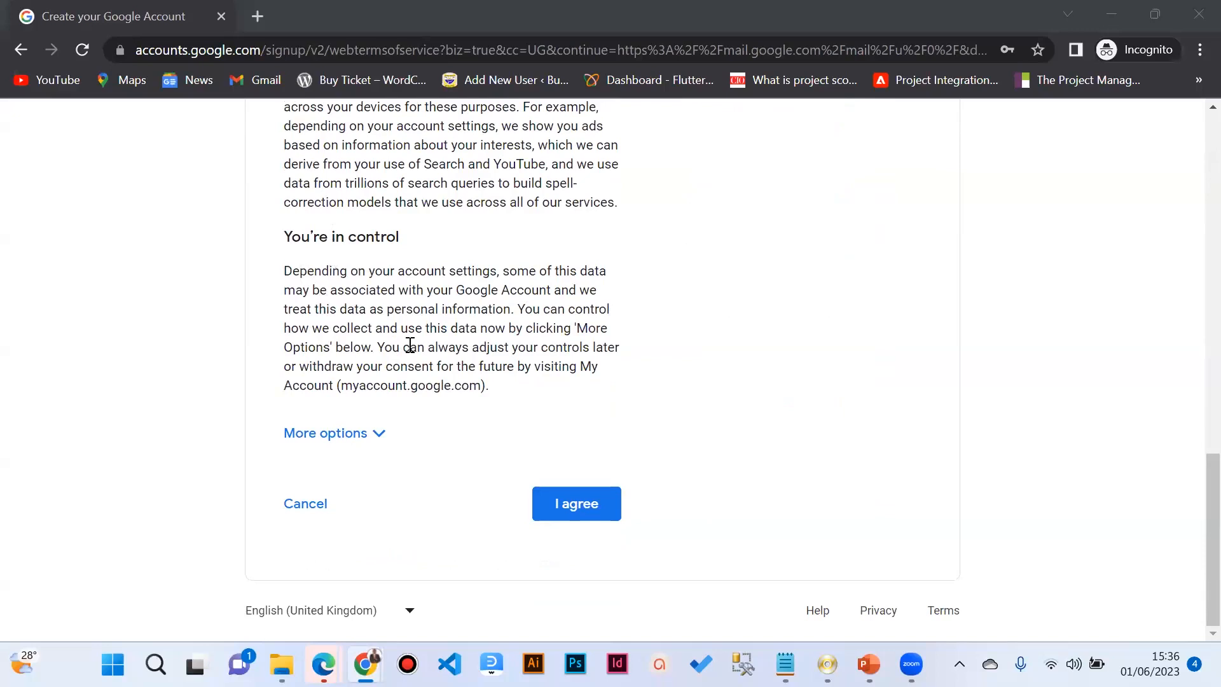
left_click(542, 488)
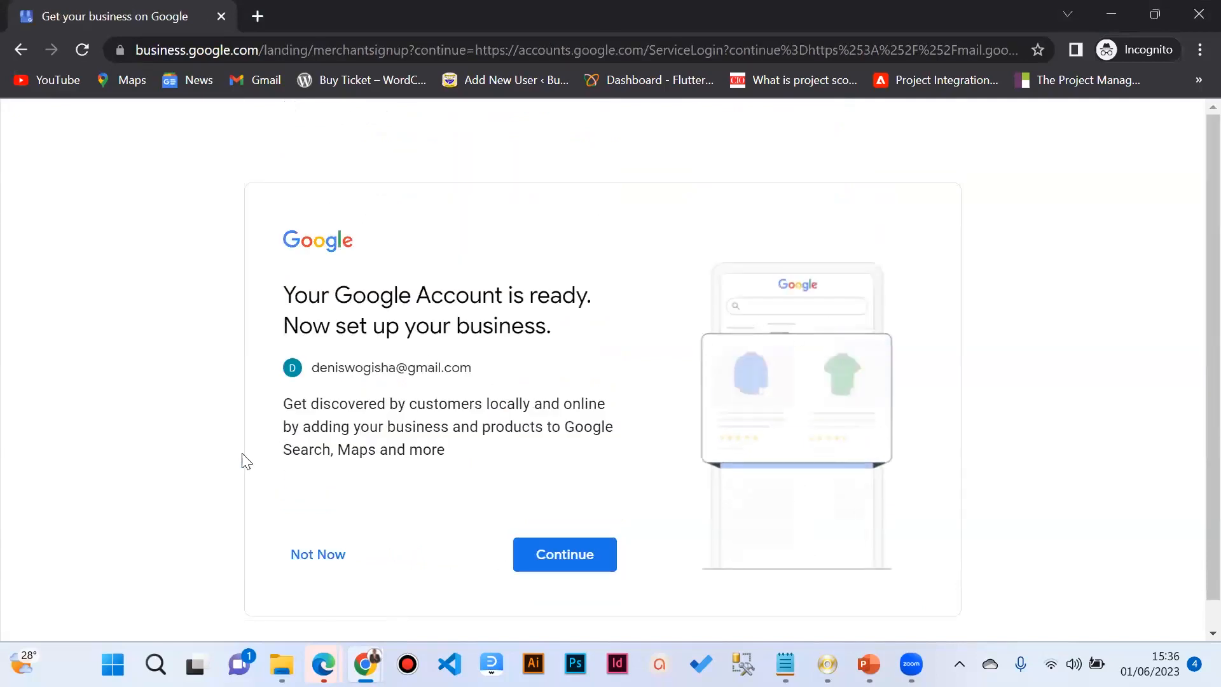
Step: Continue from 'Your Google Account is ready' into business setup and select the Business name field
scroll(401, 427, "down", 1)
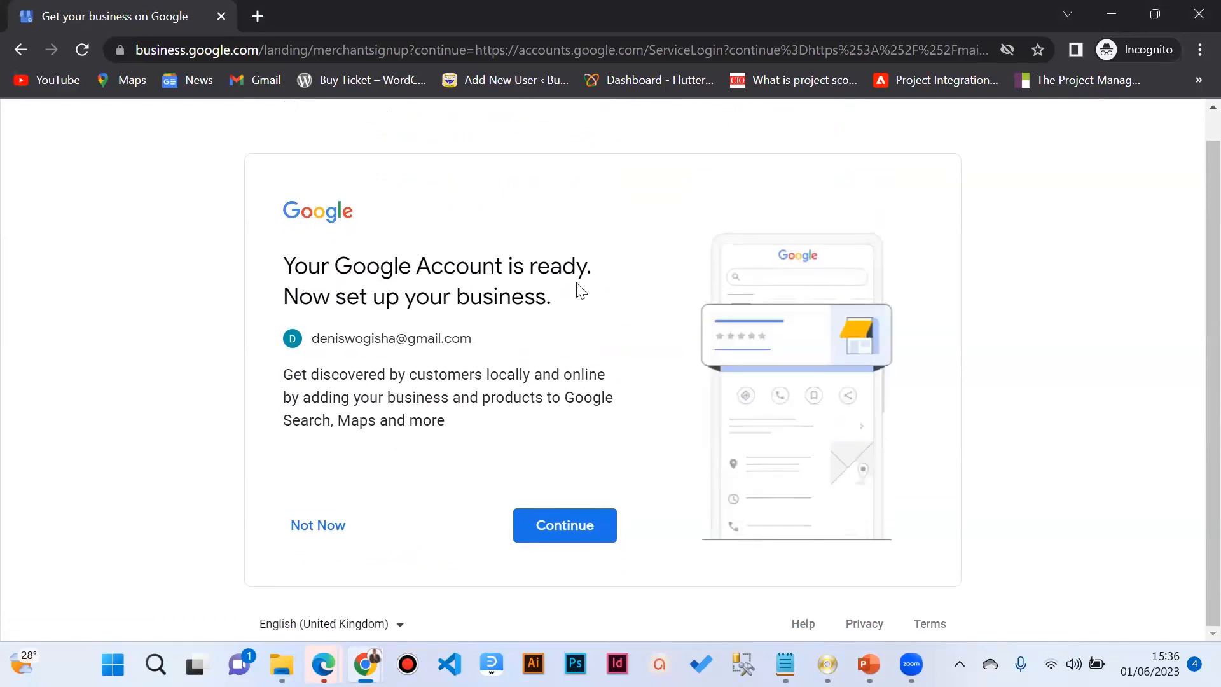
left_click(563, 525)
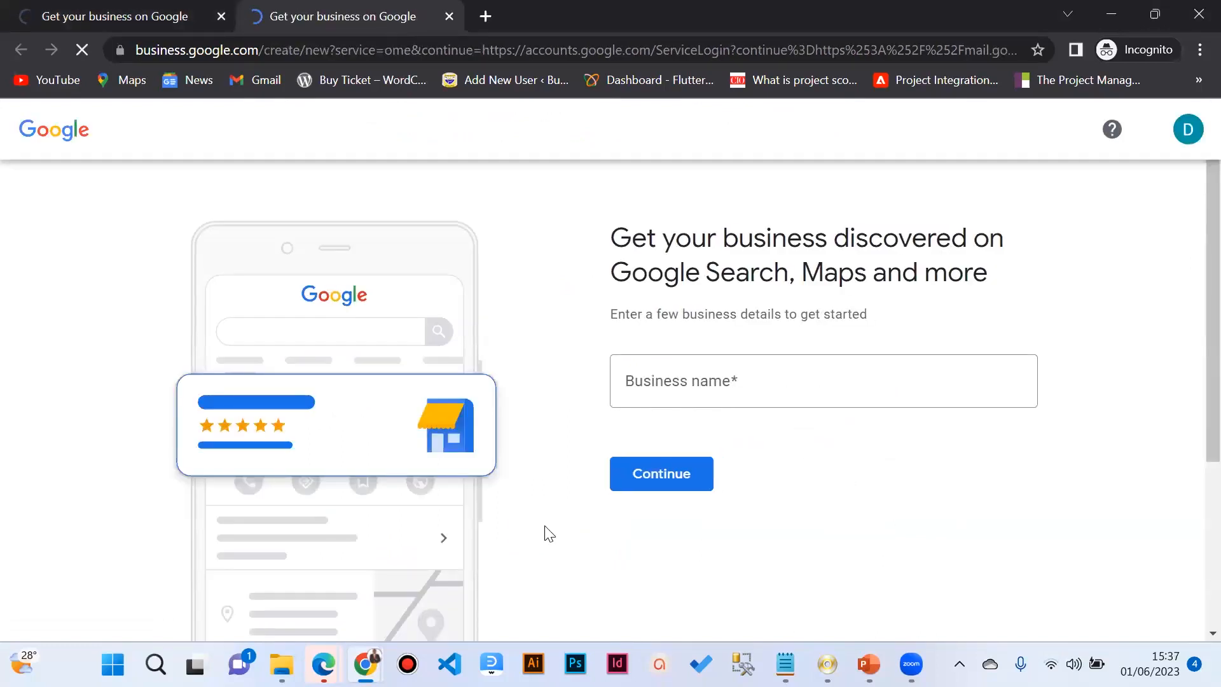
scroll(518, 522, "down", 2)
scroll(517, 521, "up", 2)
scroll(517, 521, "down", 2)
scroll(518, 521, "up", 1)
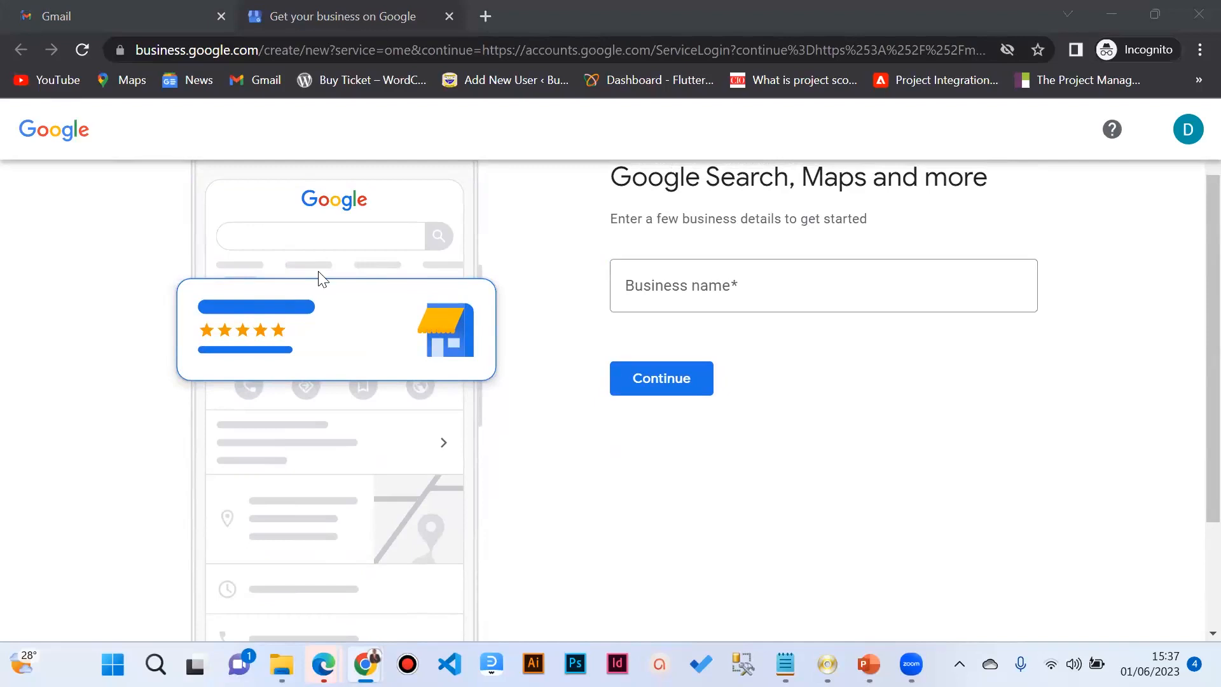
scroll(451, 366, "down", 2)
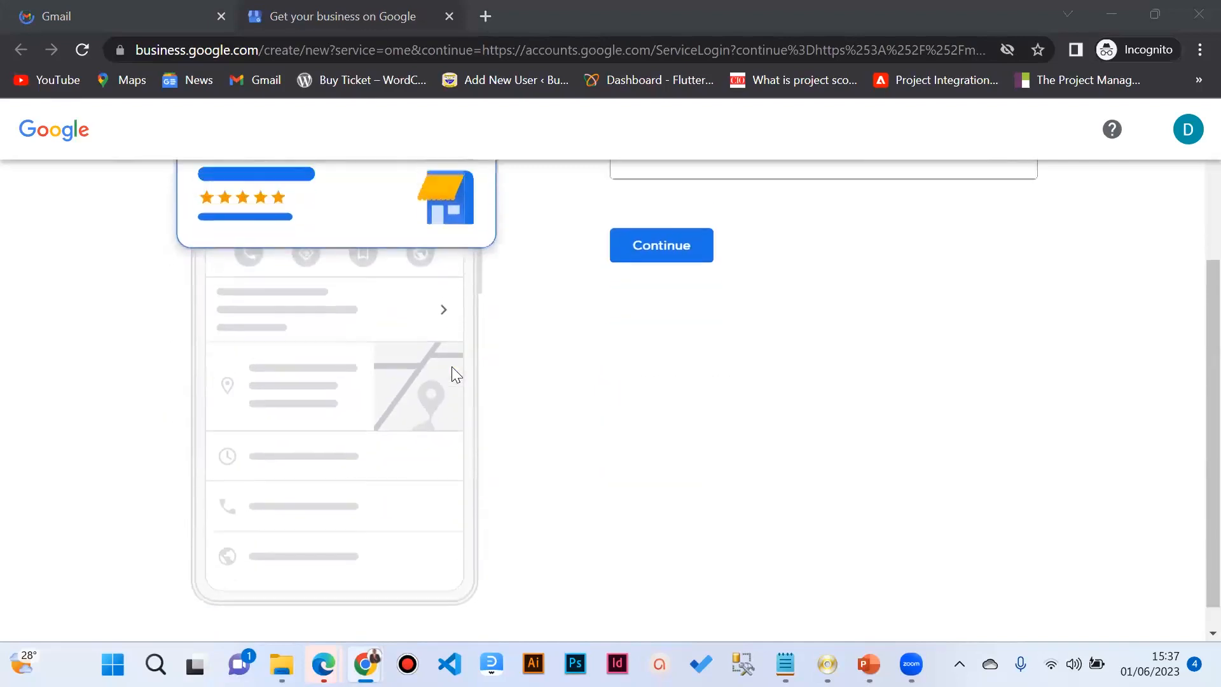
scroll(452, 367, "up", 3)
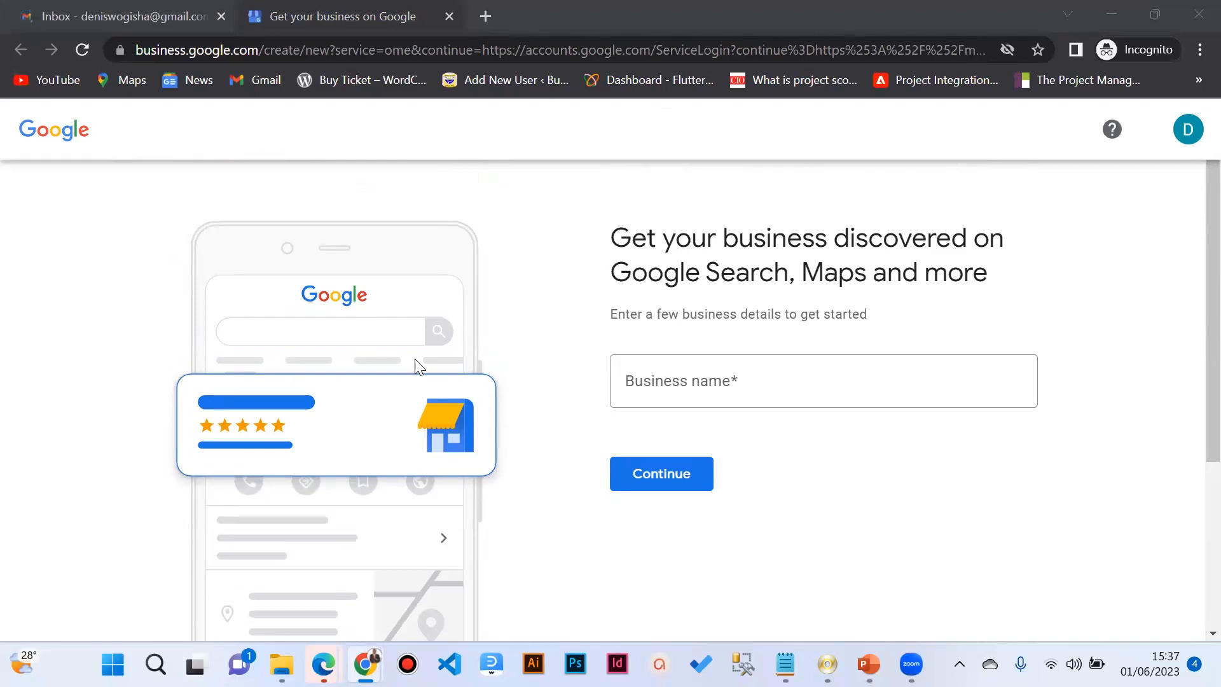
scroll(763, 369, "down", 1)
scroll(754, 360, "up", 1)
scroll(404, 432, "down", 1)
scroll(403, 431, "up", 1)
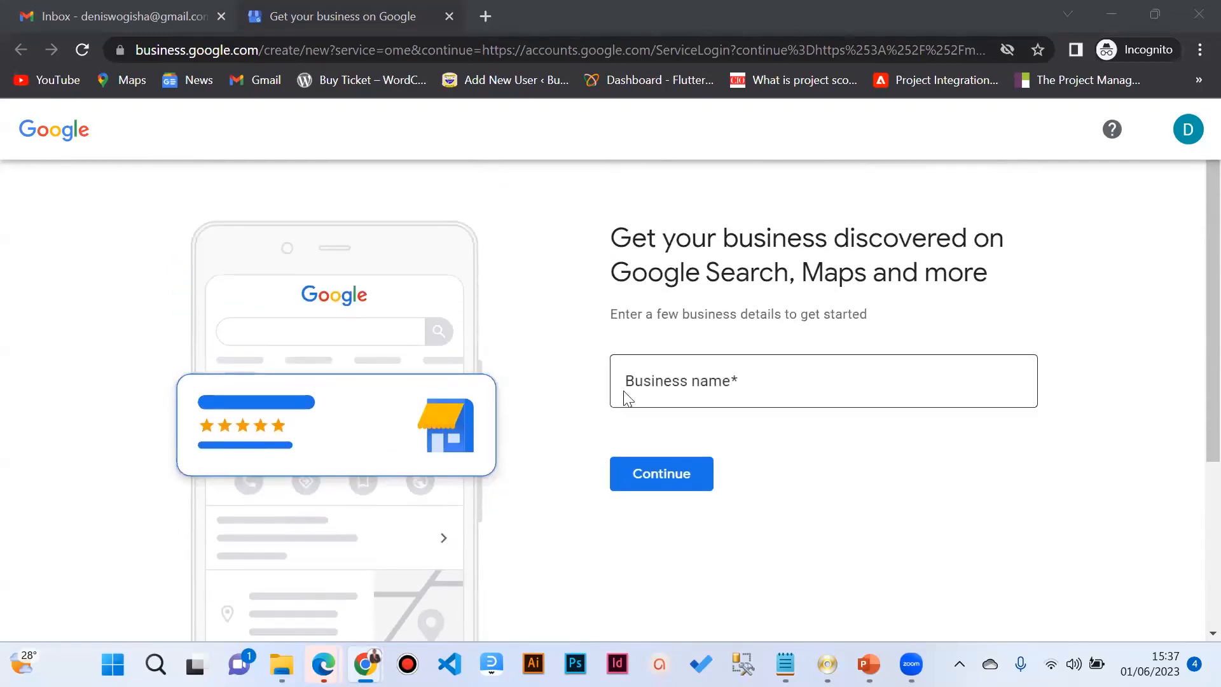
scroll(714, 250, "down", 1)
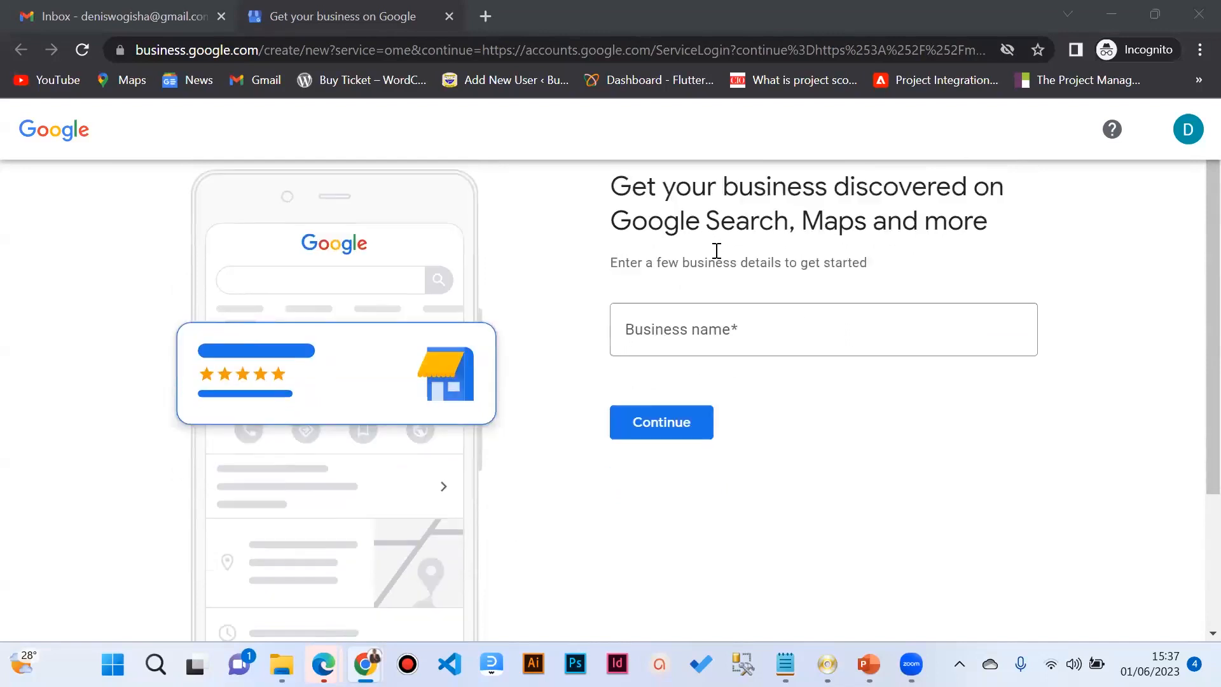
scroll(716, 252, "up", 1)
scroll(716, 252, "down", 1)
scroll(716, 252, "up", 1)
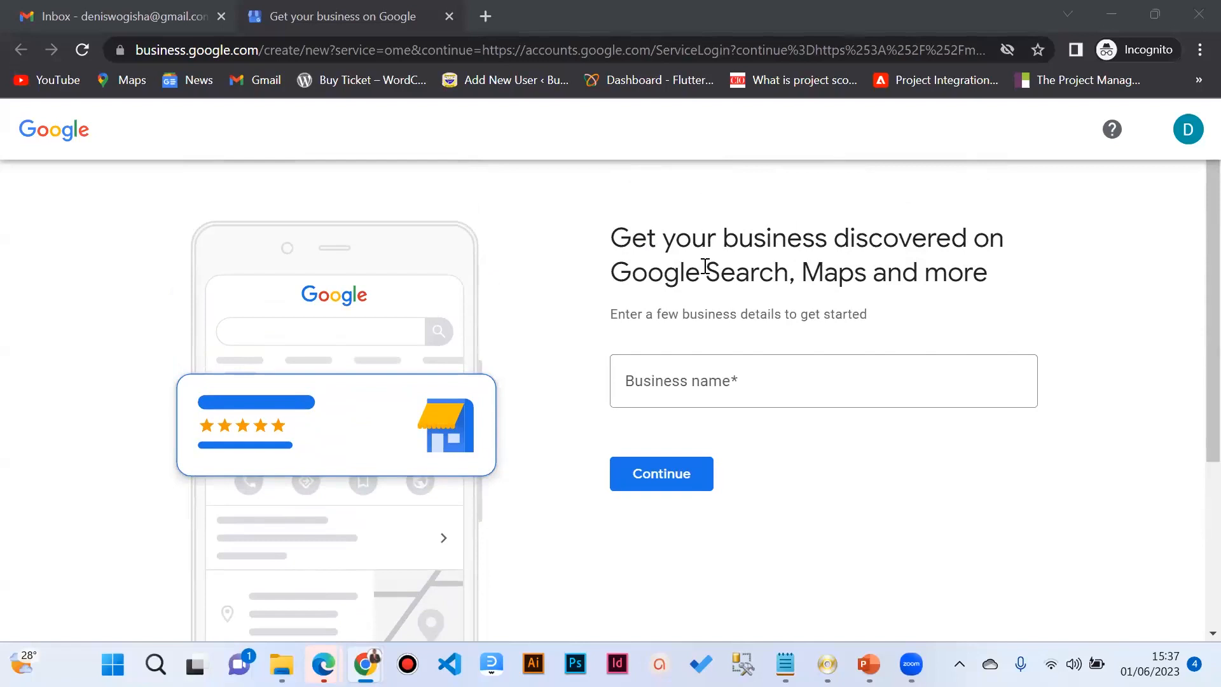
left_click(707, 377)
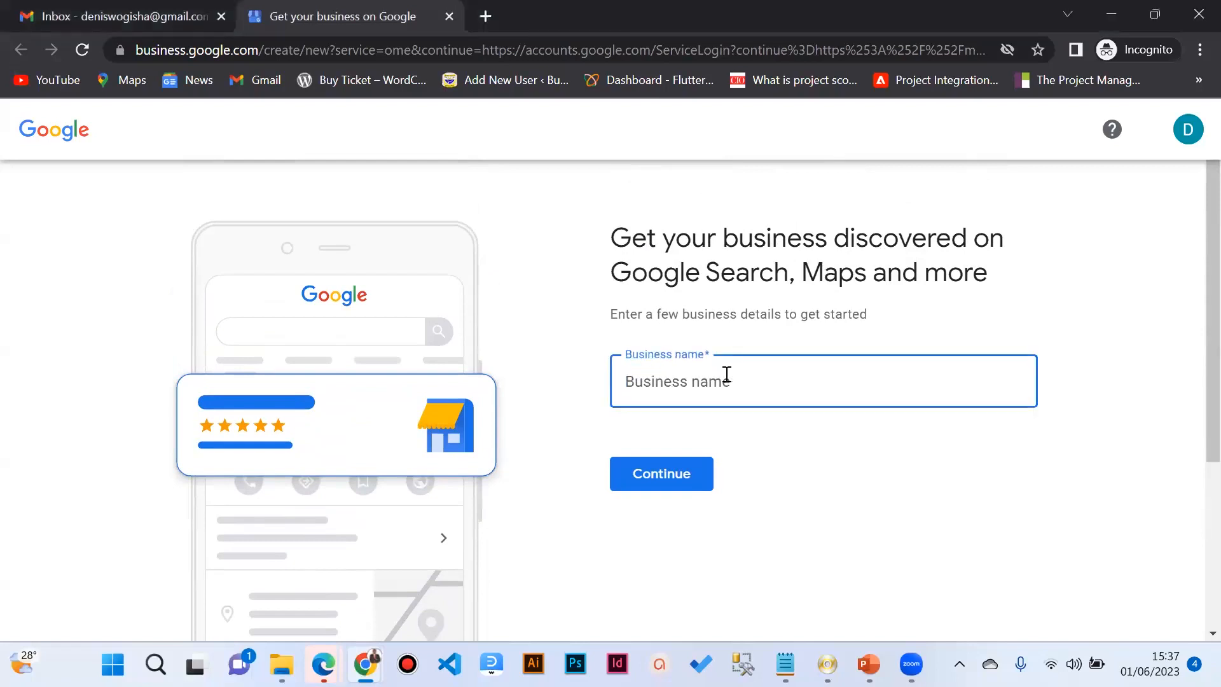
left_click(485, 16)
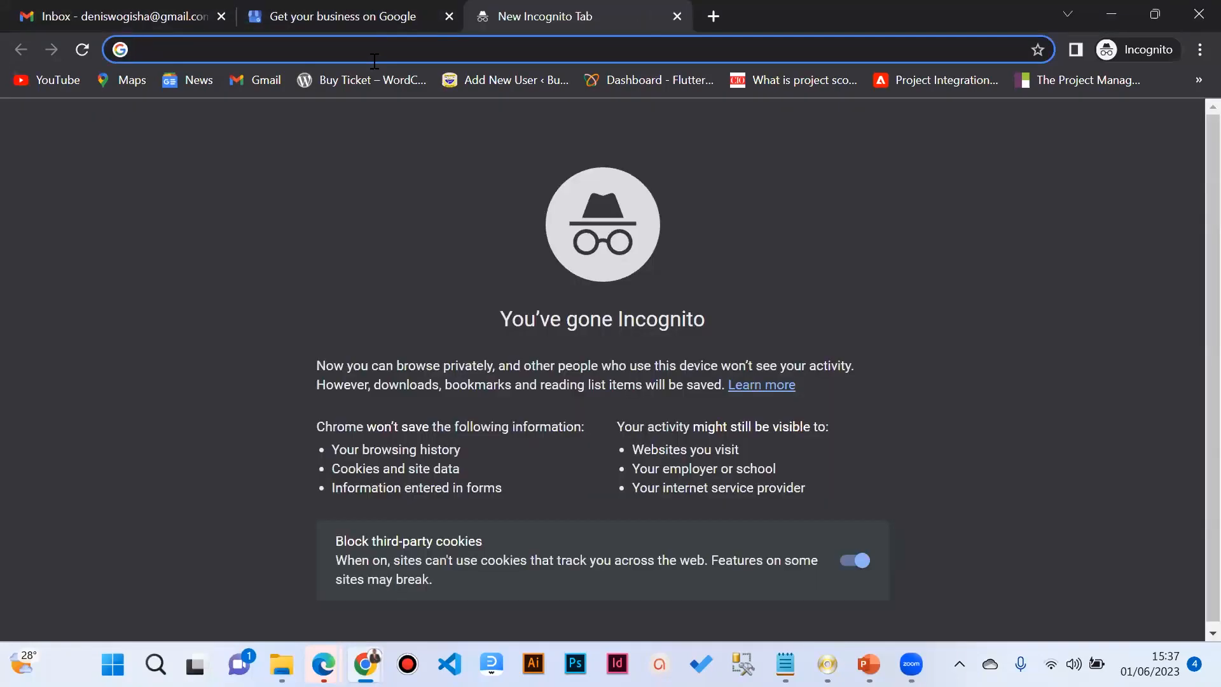
type("wogish")
type("a swn")
key("BackSpace")
key("BackSpace")
key("BackSpace")
type("d")
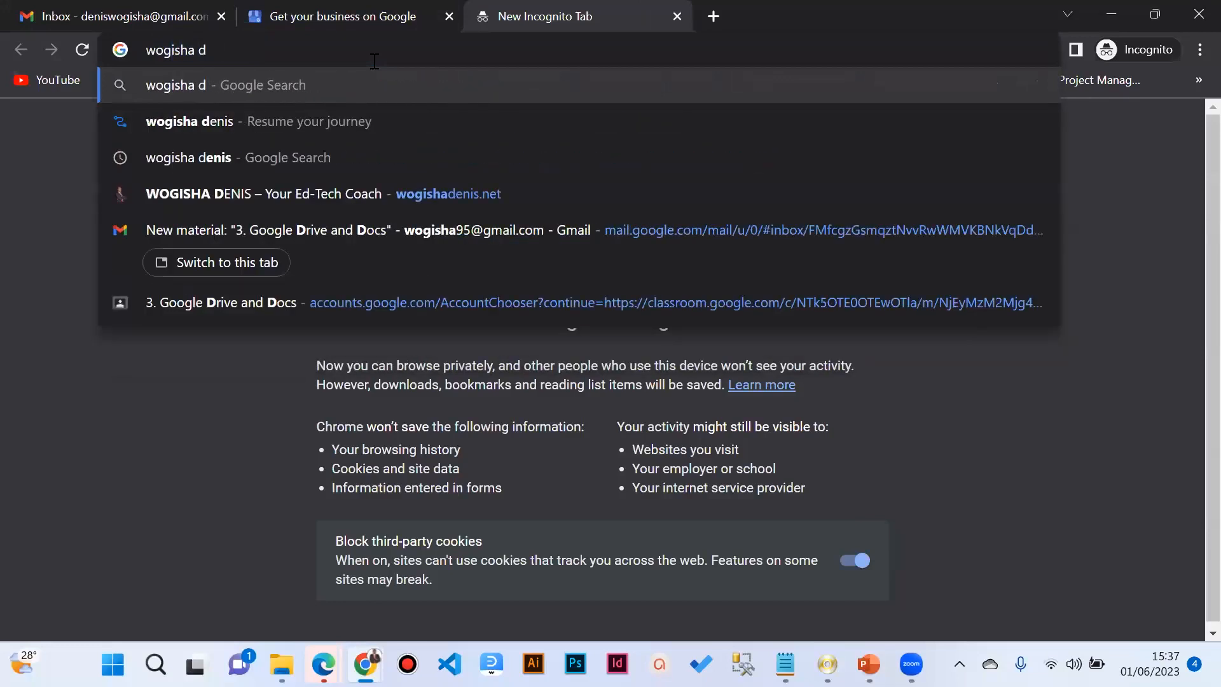
type("enis")
key("Return")
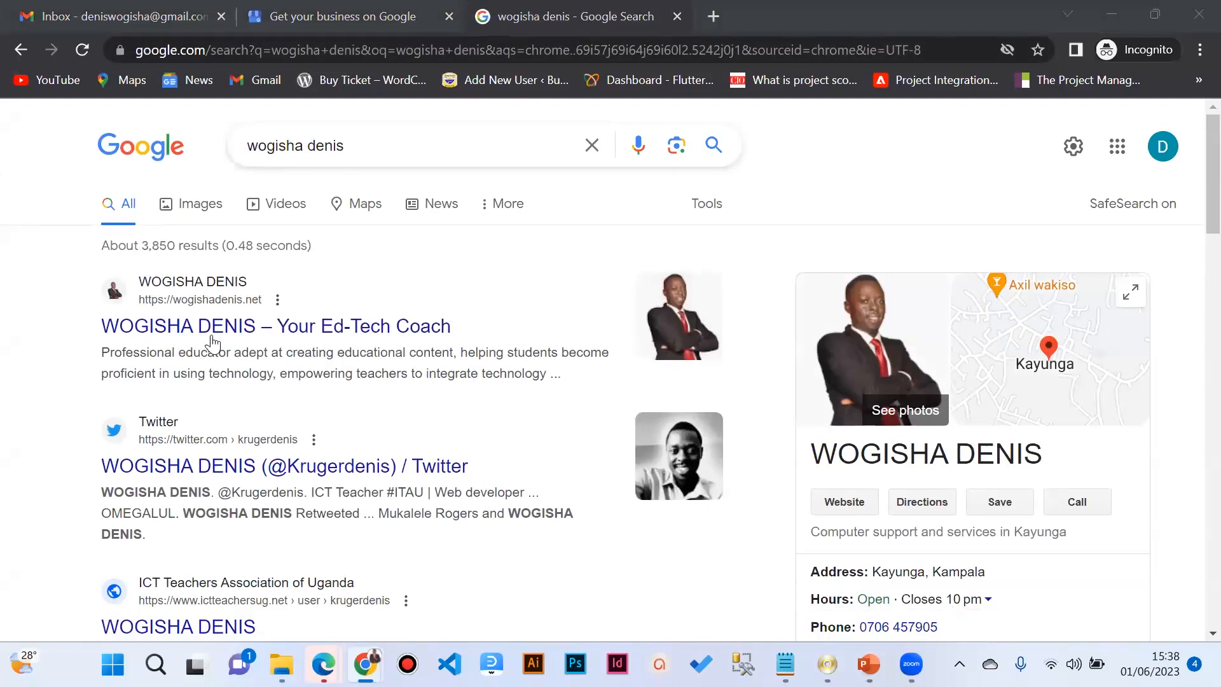
scroll(212, 343, "down", 7)
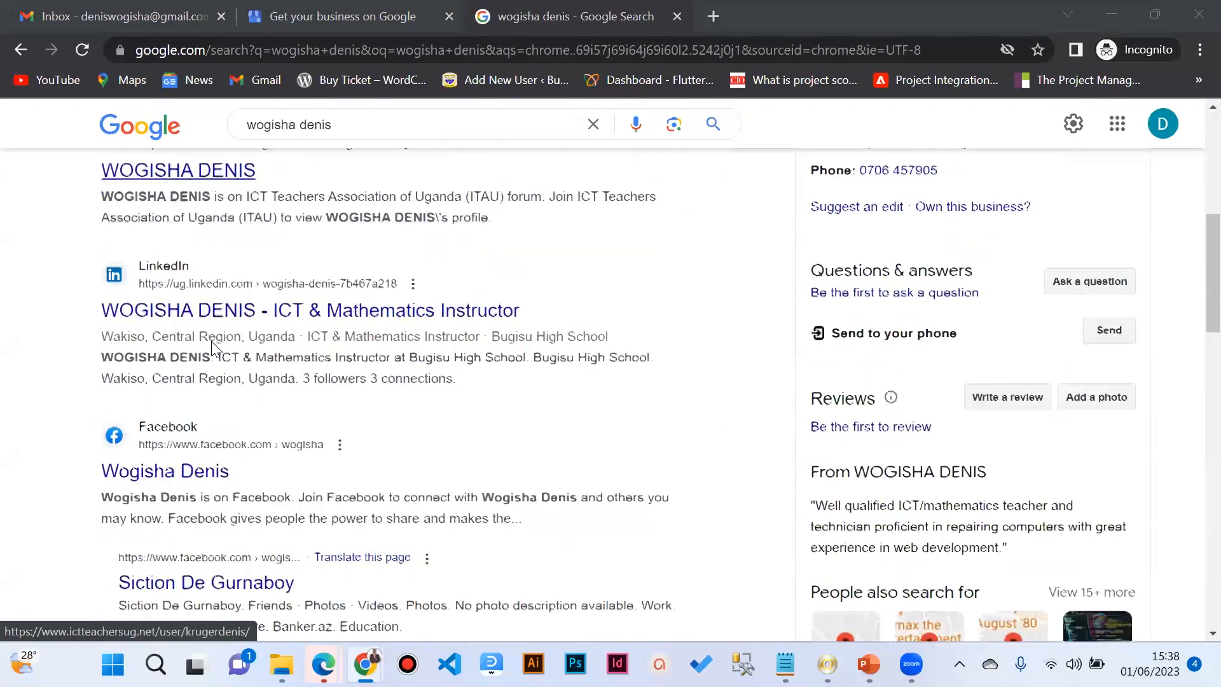
scroll(211, 342, "down", 13)
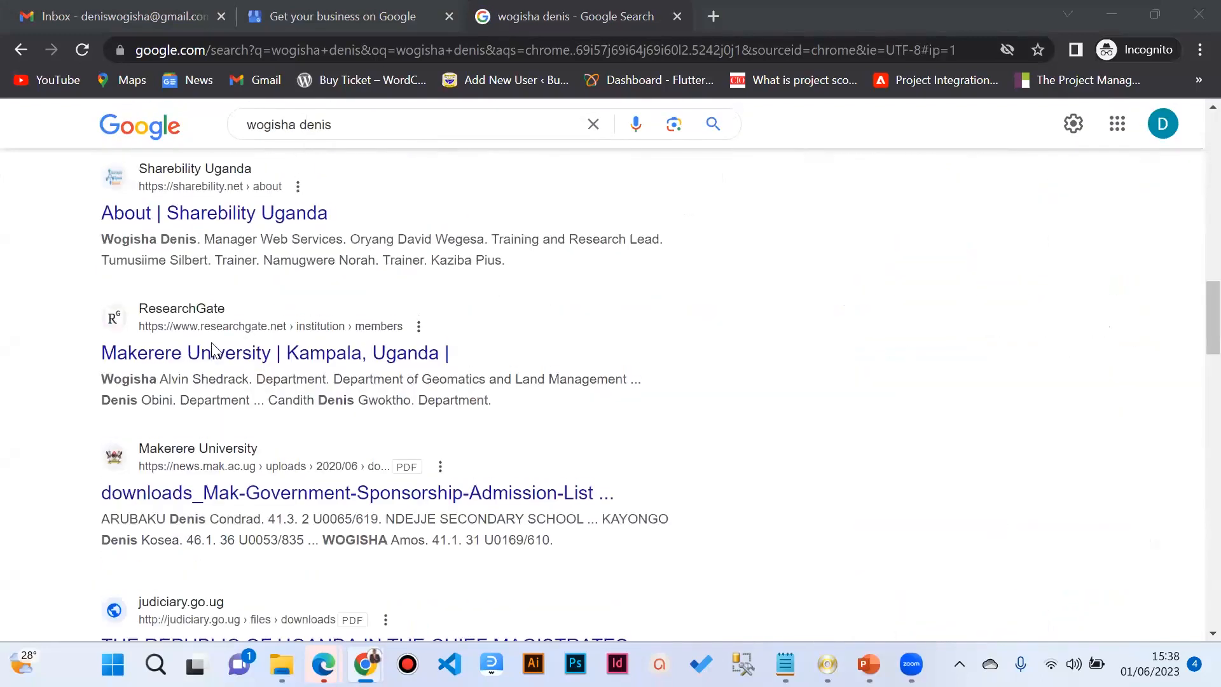
scroll(211, 346, "up", 11)
scroll(212, 346, "up", 6)
scroll(1003, 449, "down", 1)
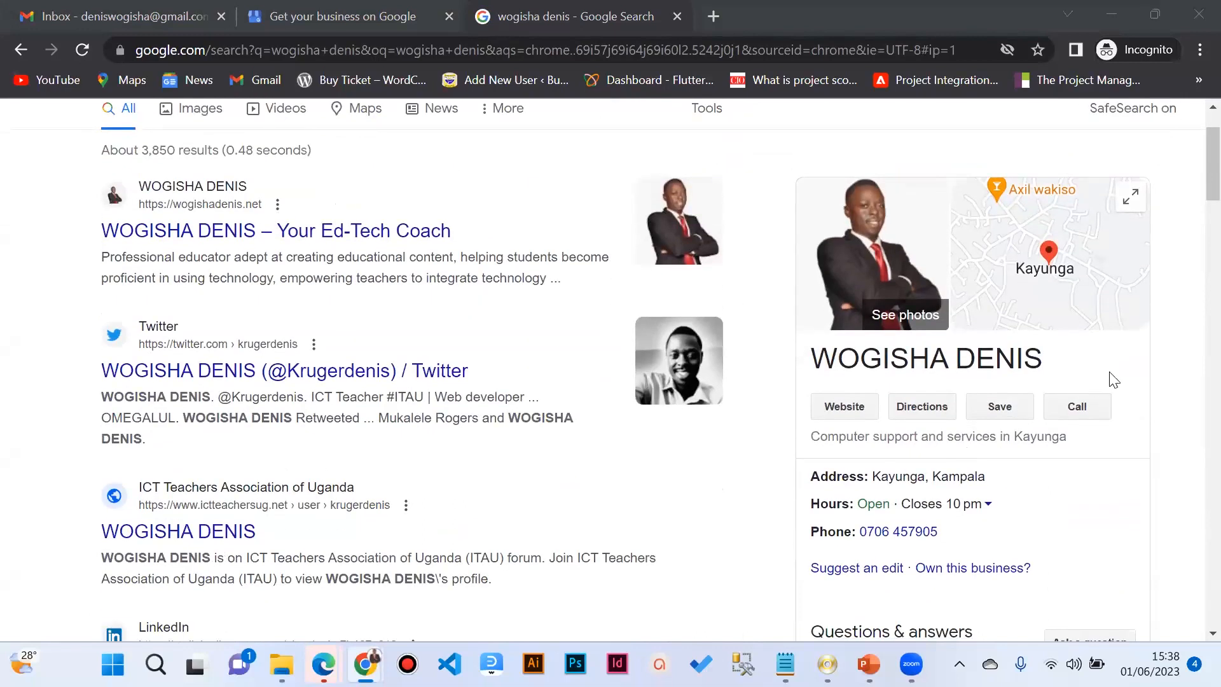
scroll(947, 347, "down", 1)
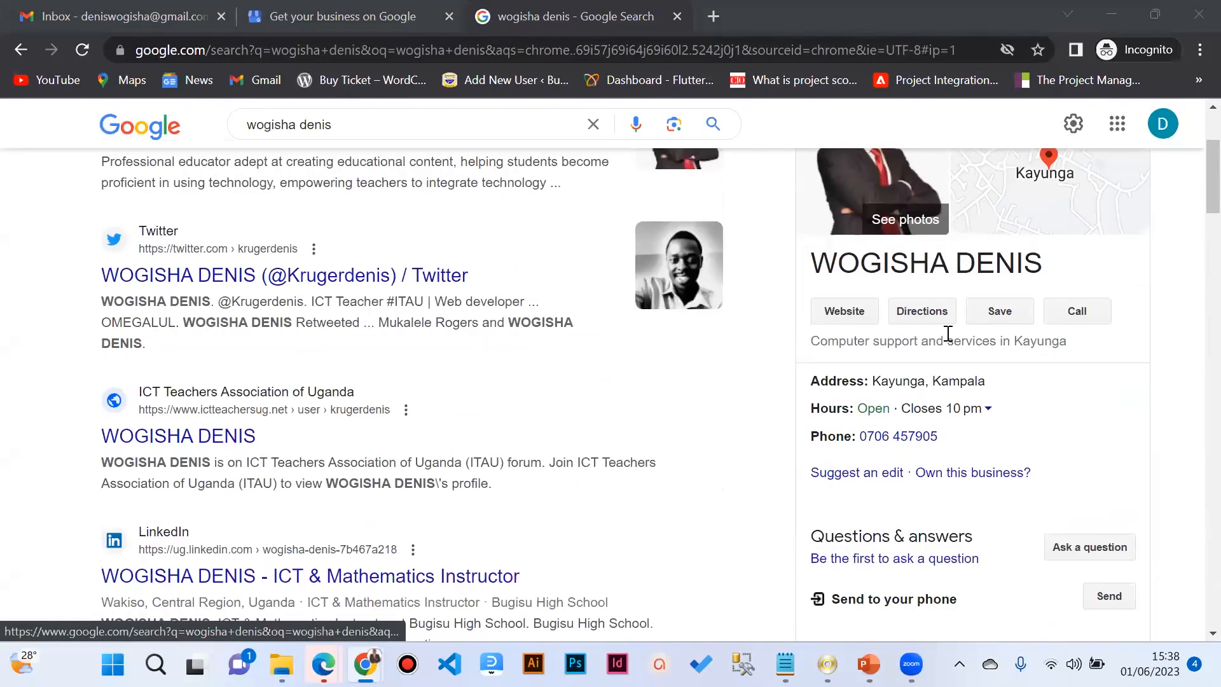
scroll(947, 333, "up", 2)
scroll(947, 334, "down", 2)
scroll(947, 334, "up", 2)
scroll(948, 333, "down", 2)
scroll(947, 333, "up", 1)
scroll(947, 334, "down", 1)
scroll(947, 334, "up", 2)
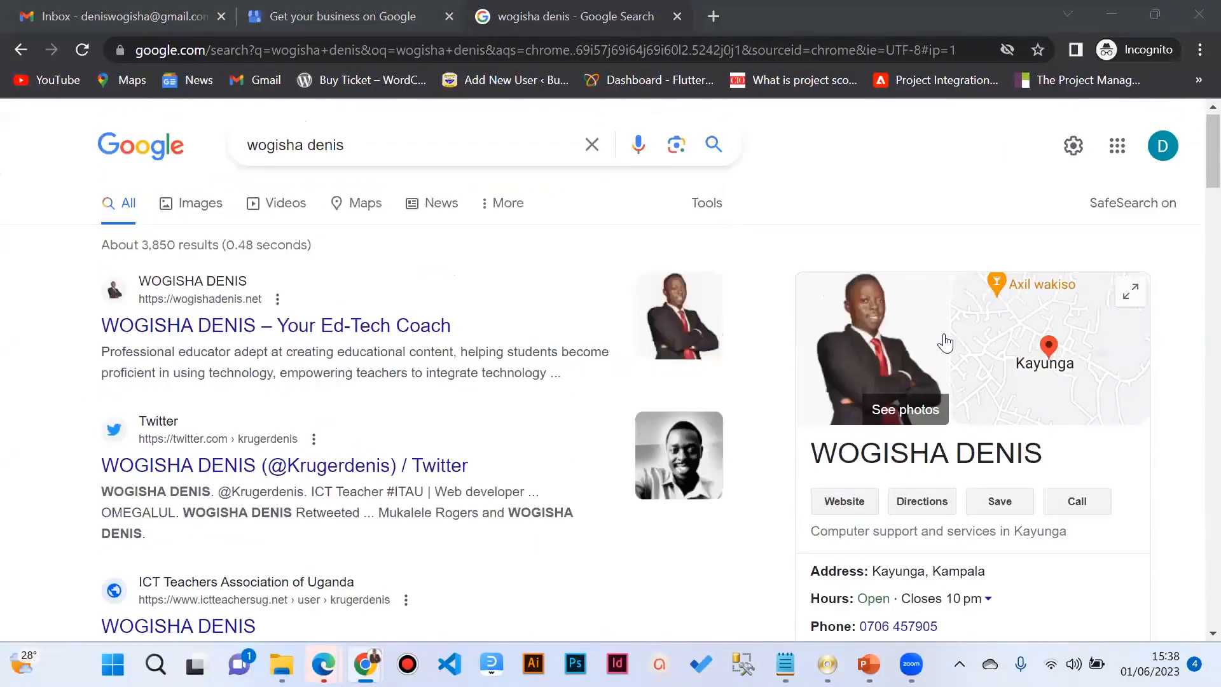
scroll(908, 350, "down", 3)
scroll(909, 350, "up", 1)
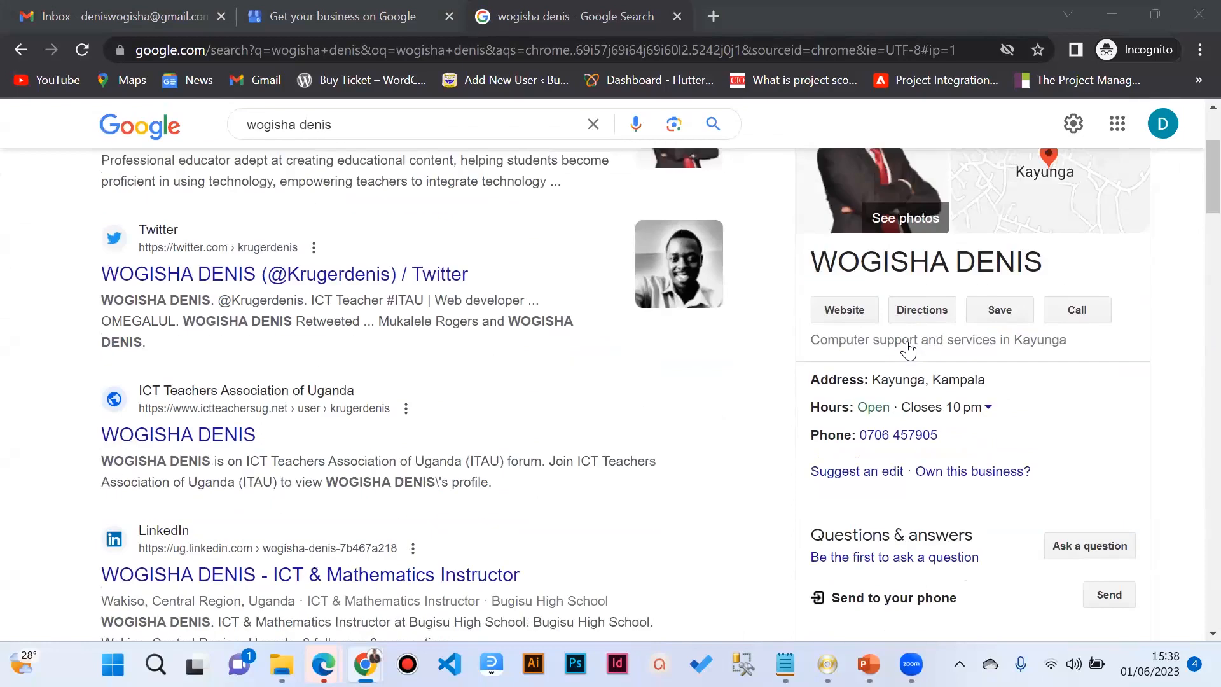
scroll(907, 350, "up", 2)
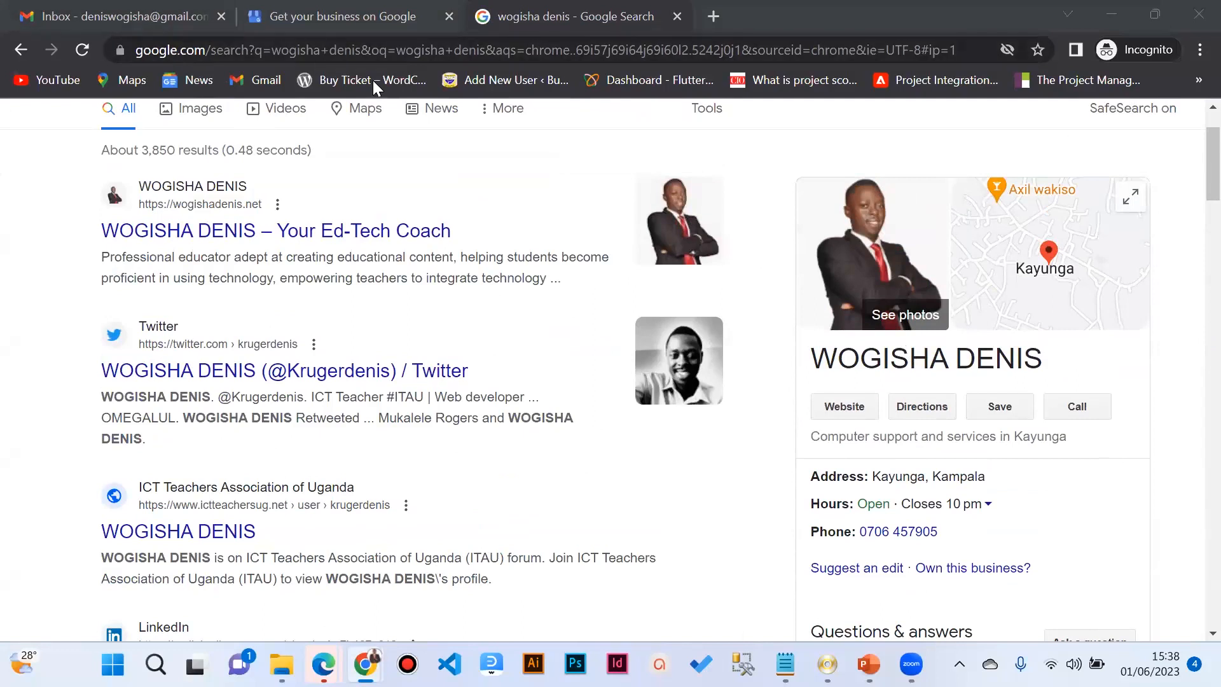
Step: Enter 'Kruger ICT Solutions' as the business name and continue
left_click(331, 26)
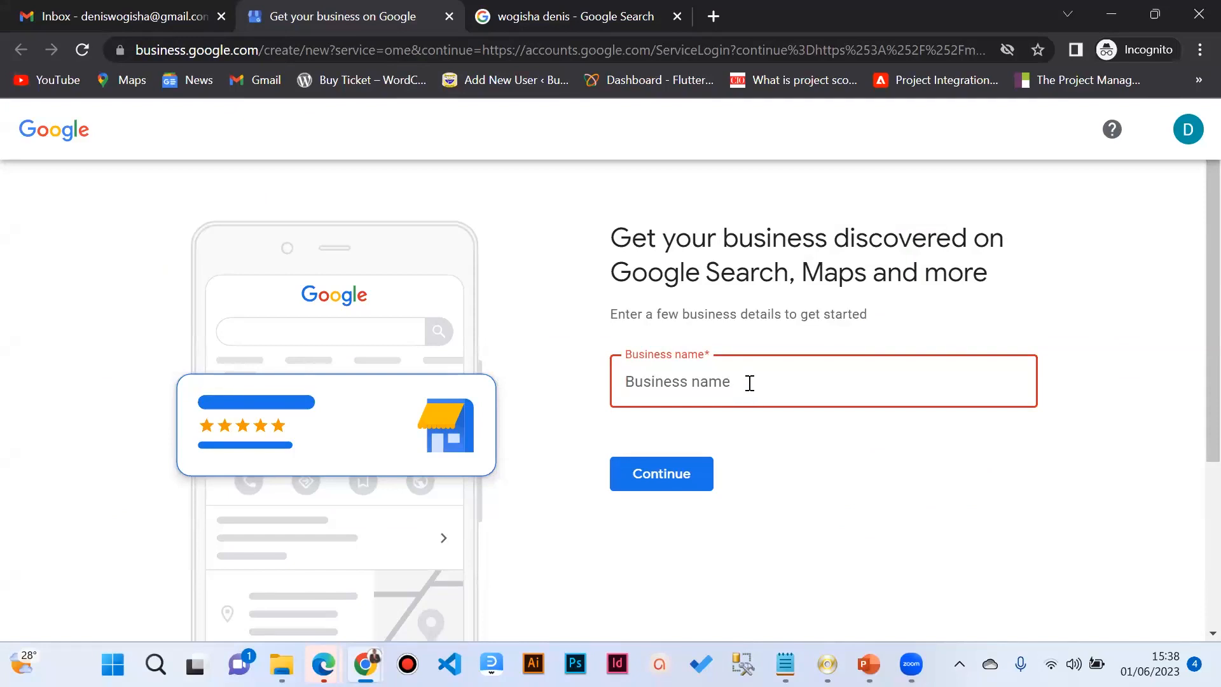
type("Sha")
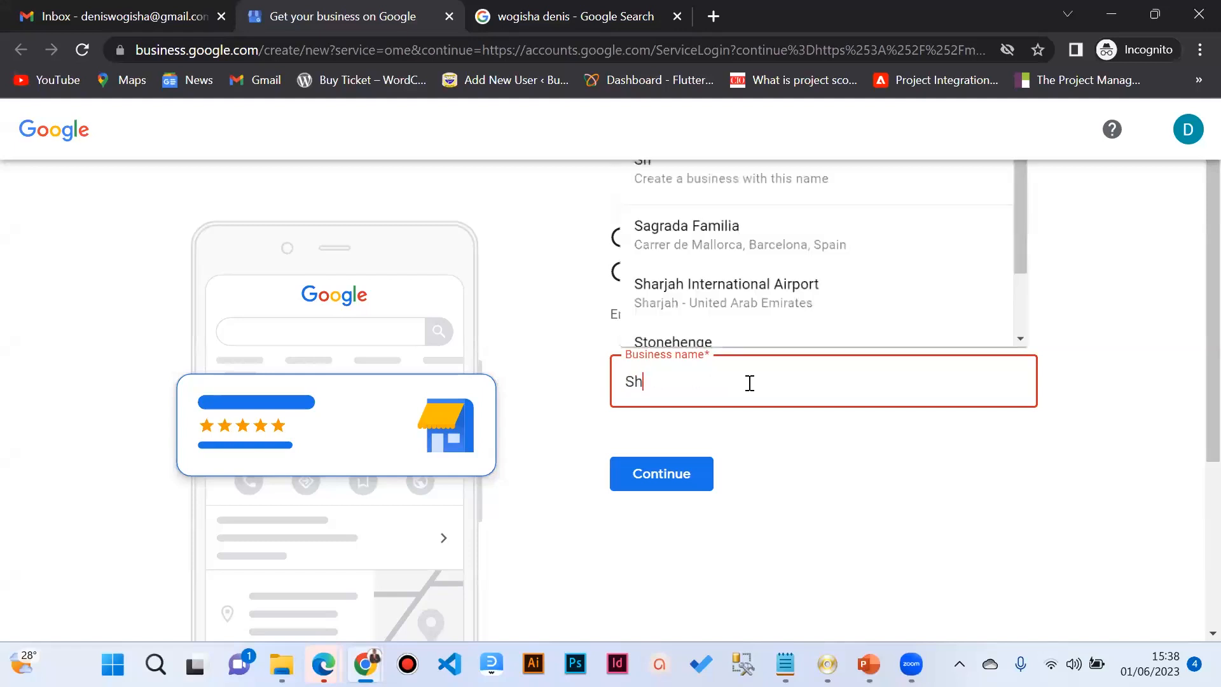
key("BackSpace")
key("BackSpace")
key("BackSpace")
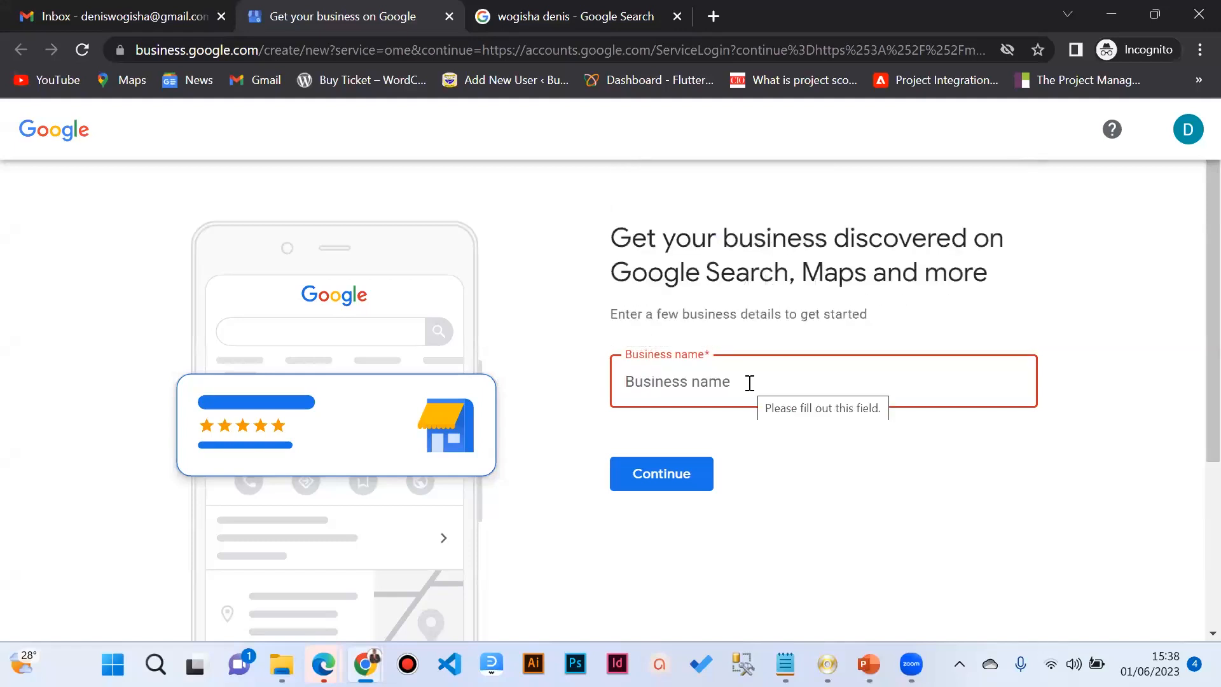
type("Kruger")
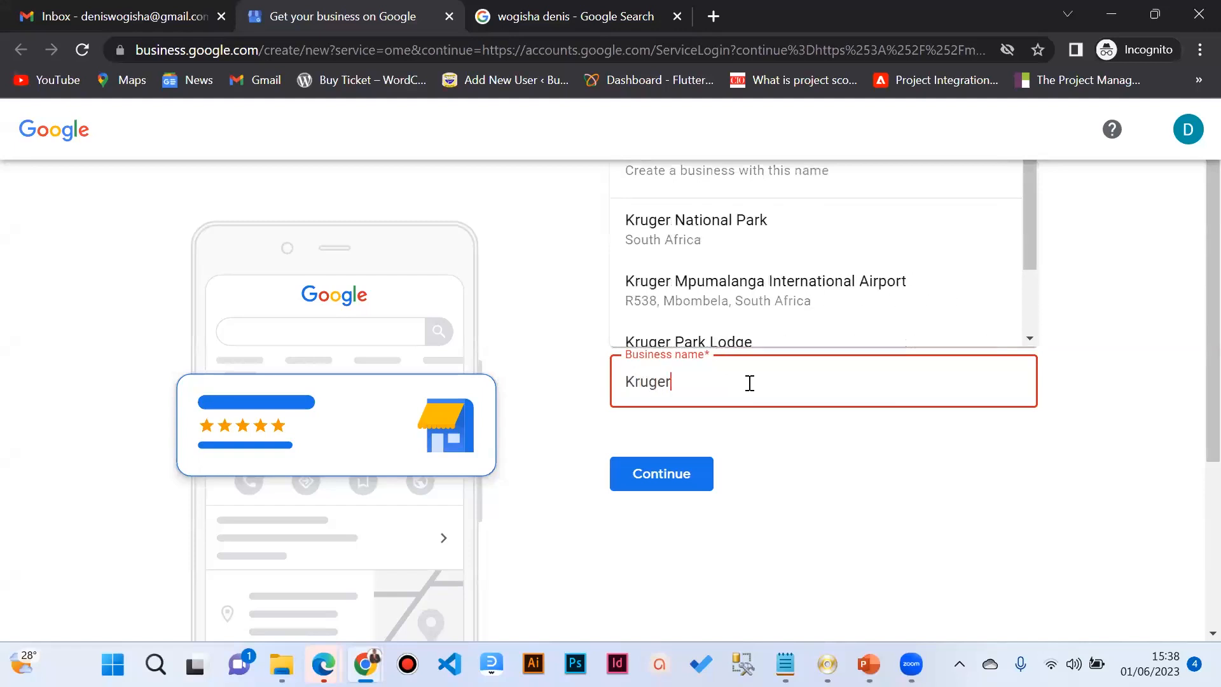
type(" ICT S")
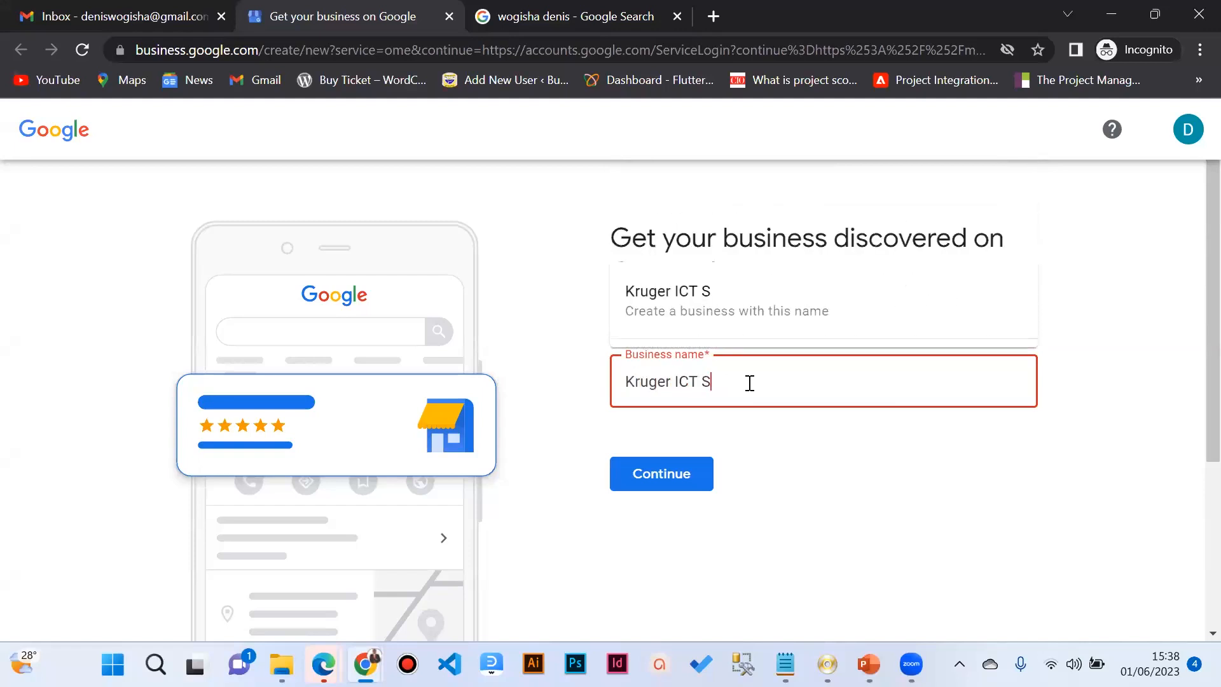
type("olutions")
left_click(669, 472)
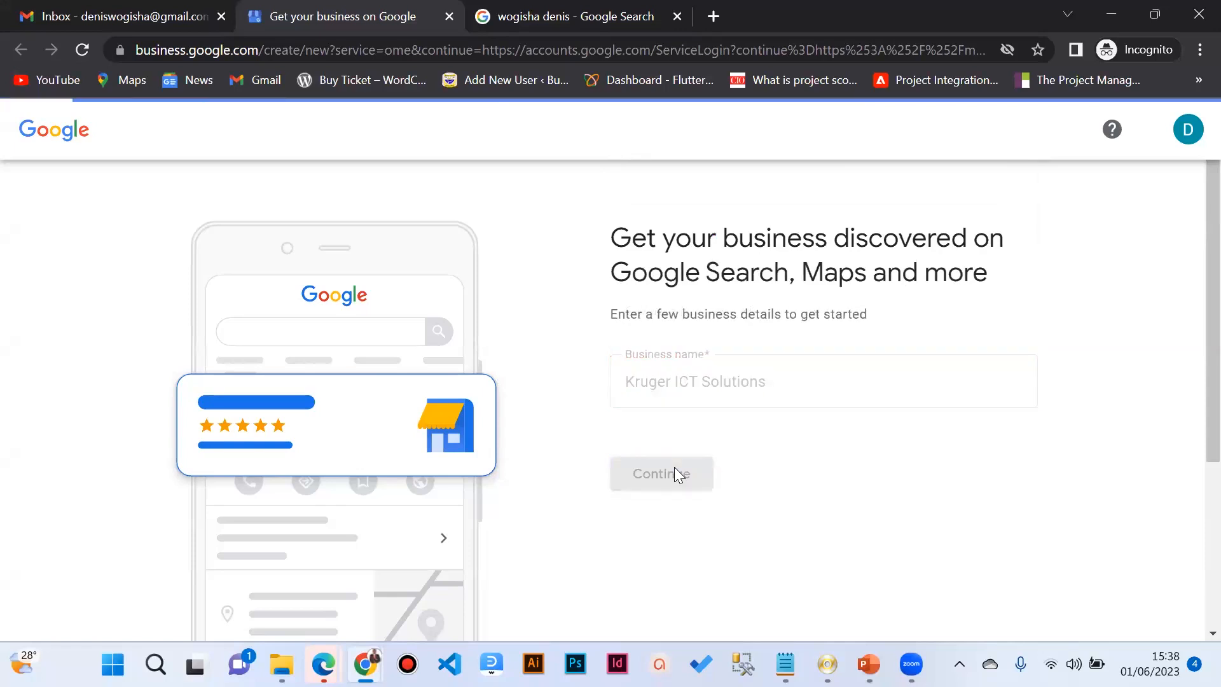
Step: Browse the business type options, then review the search results showing the existing Kayunga computer-support business
scroll(703, 429, "down", 3)
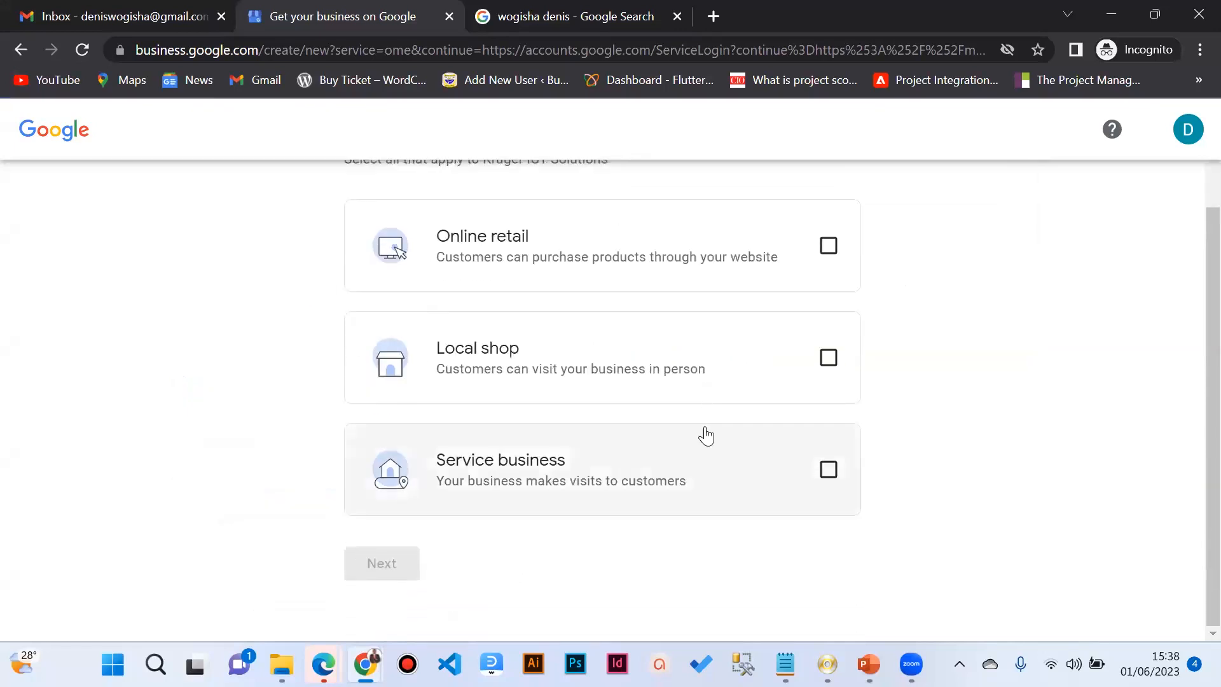
scroll(735, 362, "up", 2)
scroll(737, 361, "down", 2)
scroll(740, 364, "up", 2)
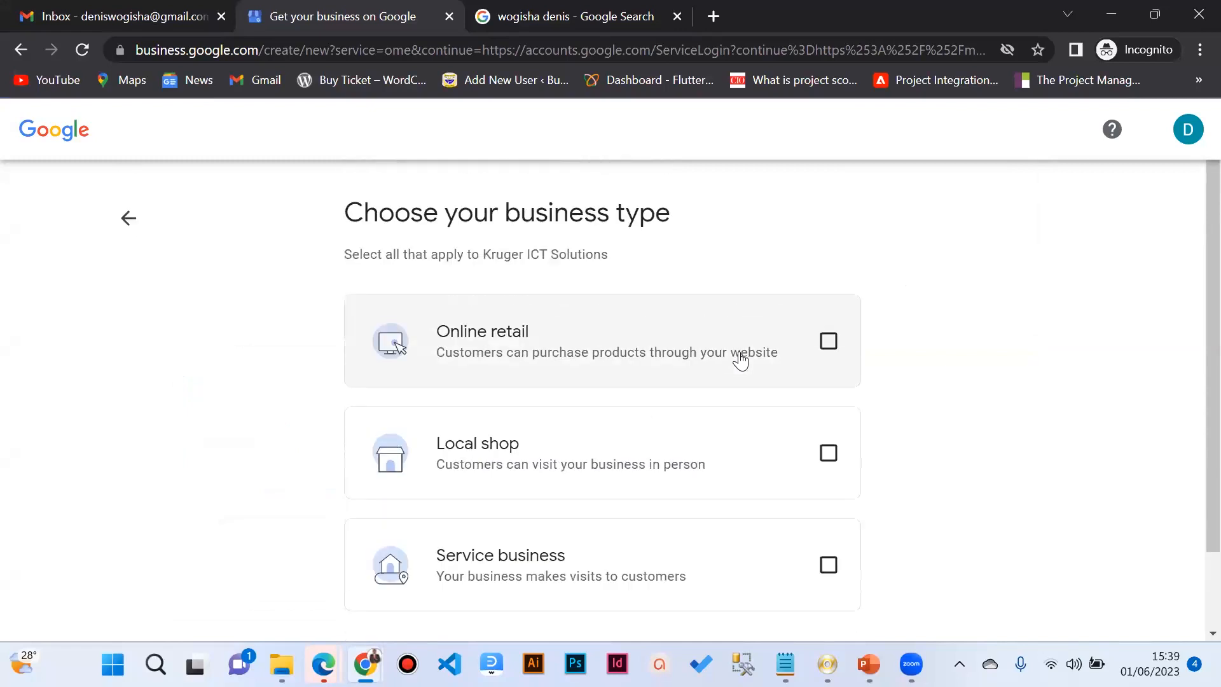
scroll(740, 360, "down", 2)
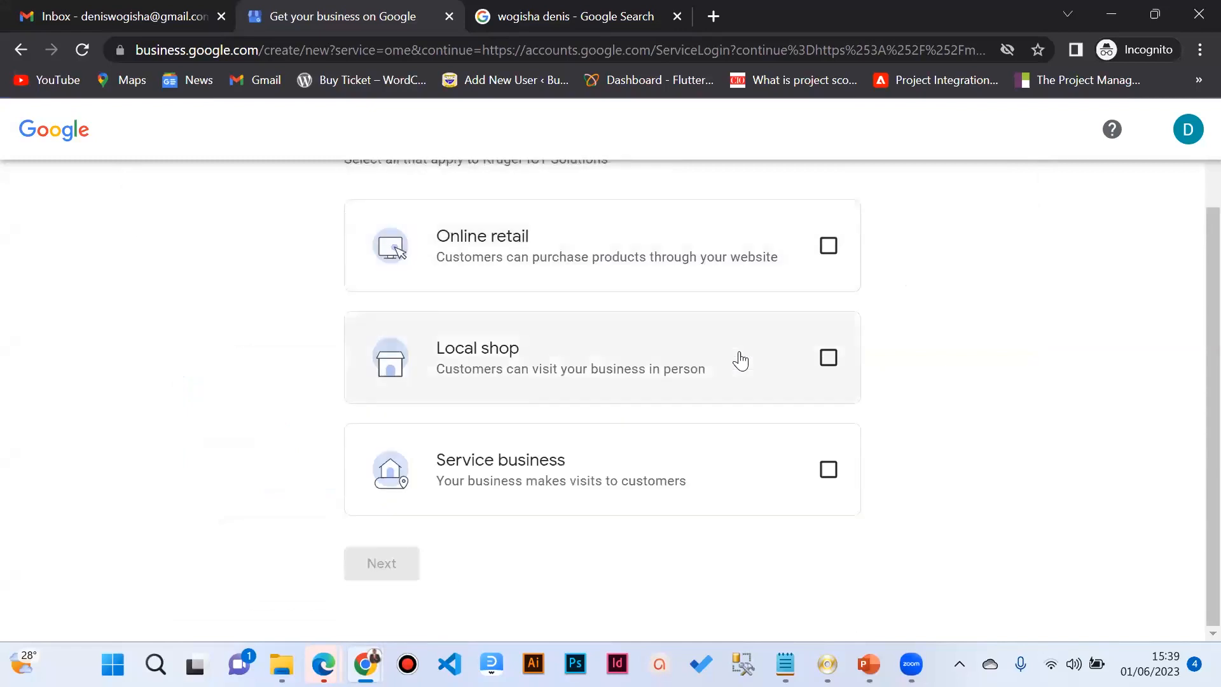
scroll(741, 361, "up", 2)
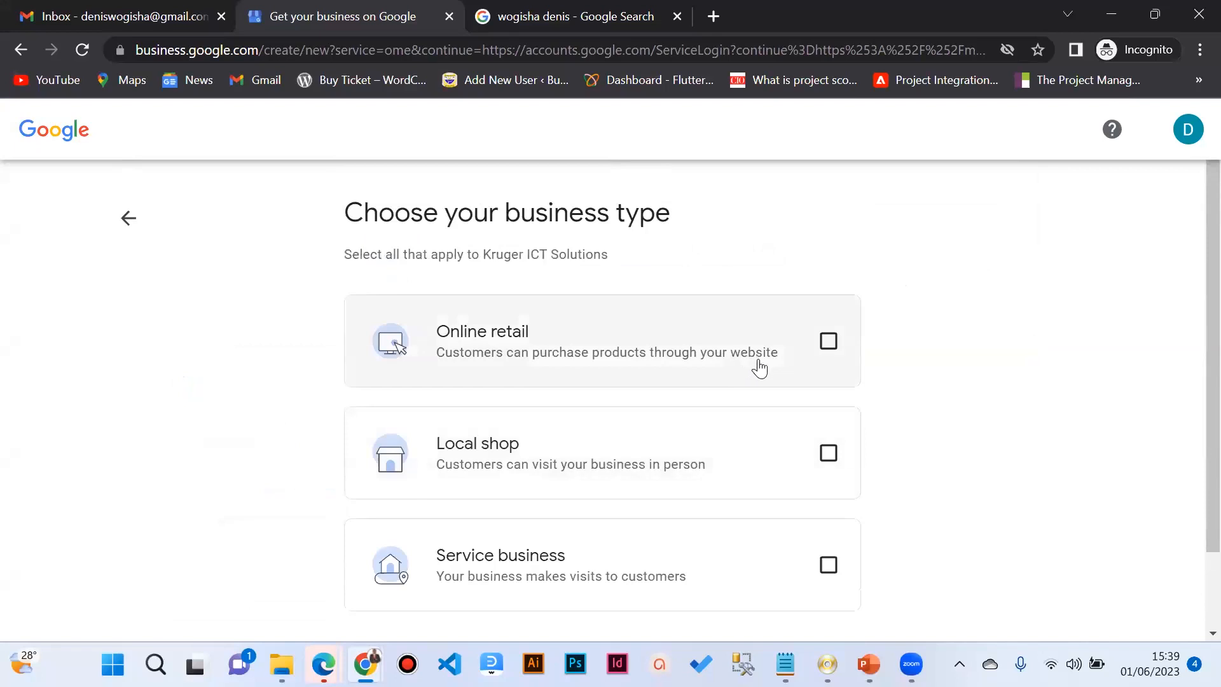
scroll(782, 376, "down", 2)
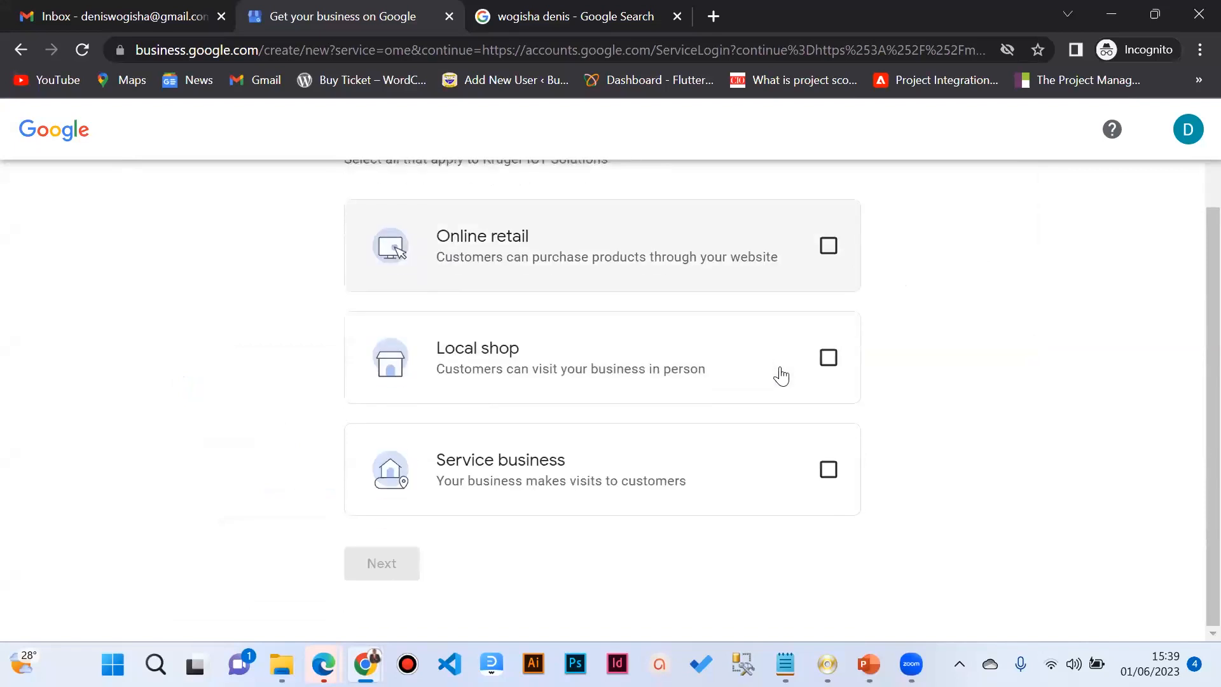
left_click(591, 14)
scroll(985, 331, "down", 12)
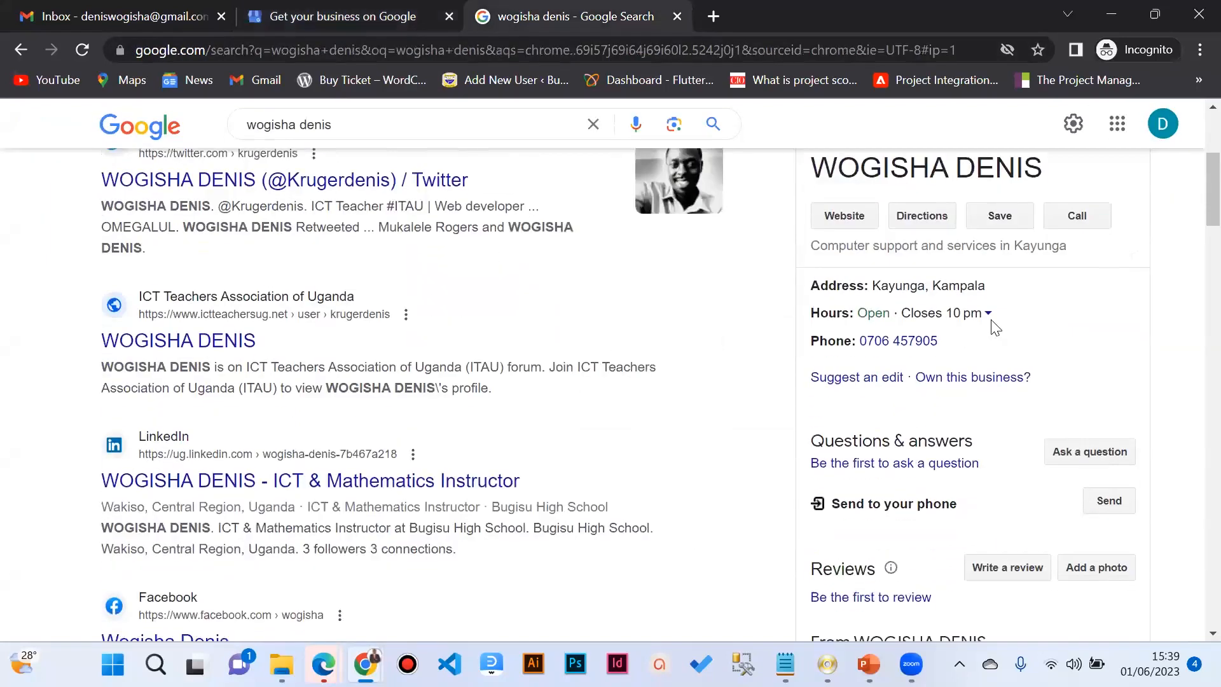
scroll(967, 398, "up", 8)
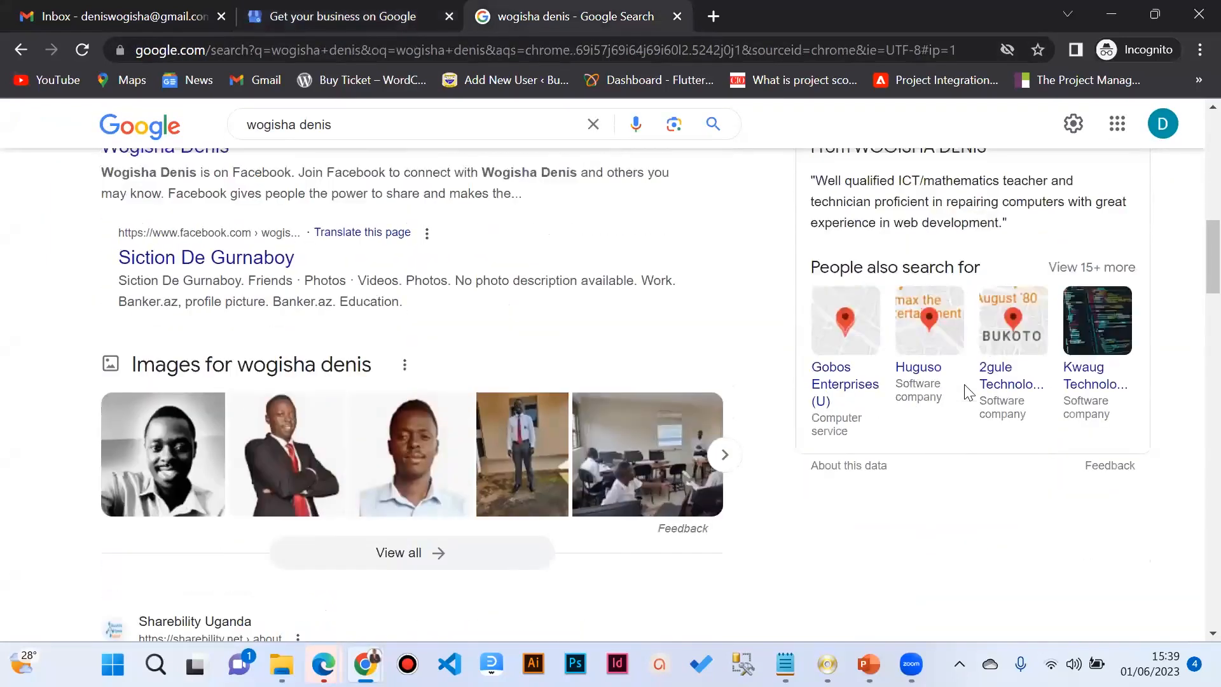
scroll(939, 311, "up", 4)
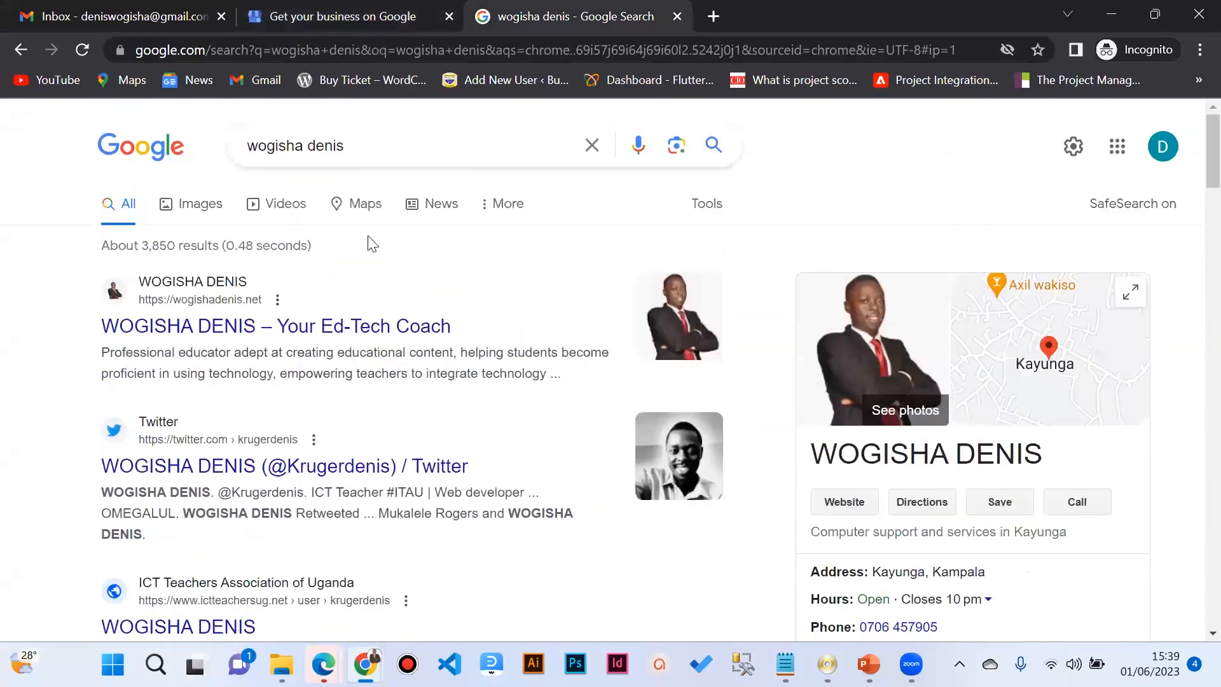
Step: Set the business type to Online retail and proceed to the online shop step
left_click(327, 17)
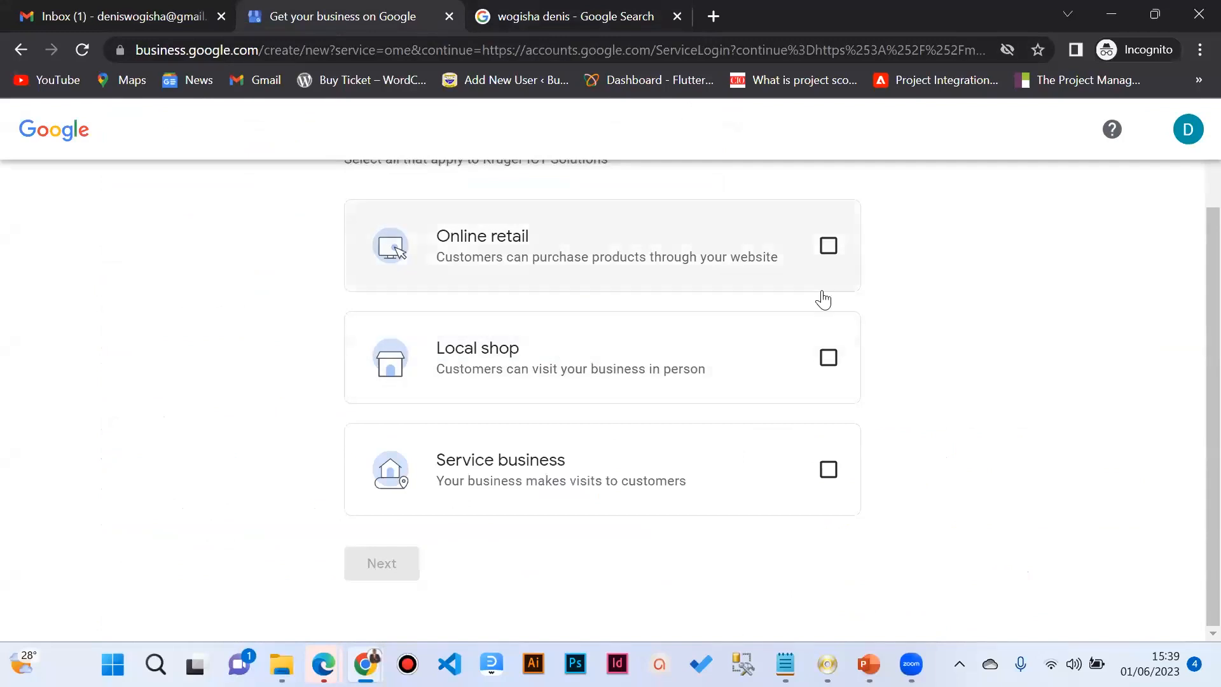
left_click(830, 247)
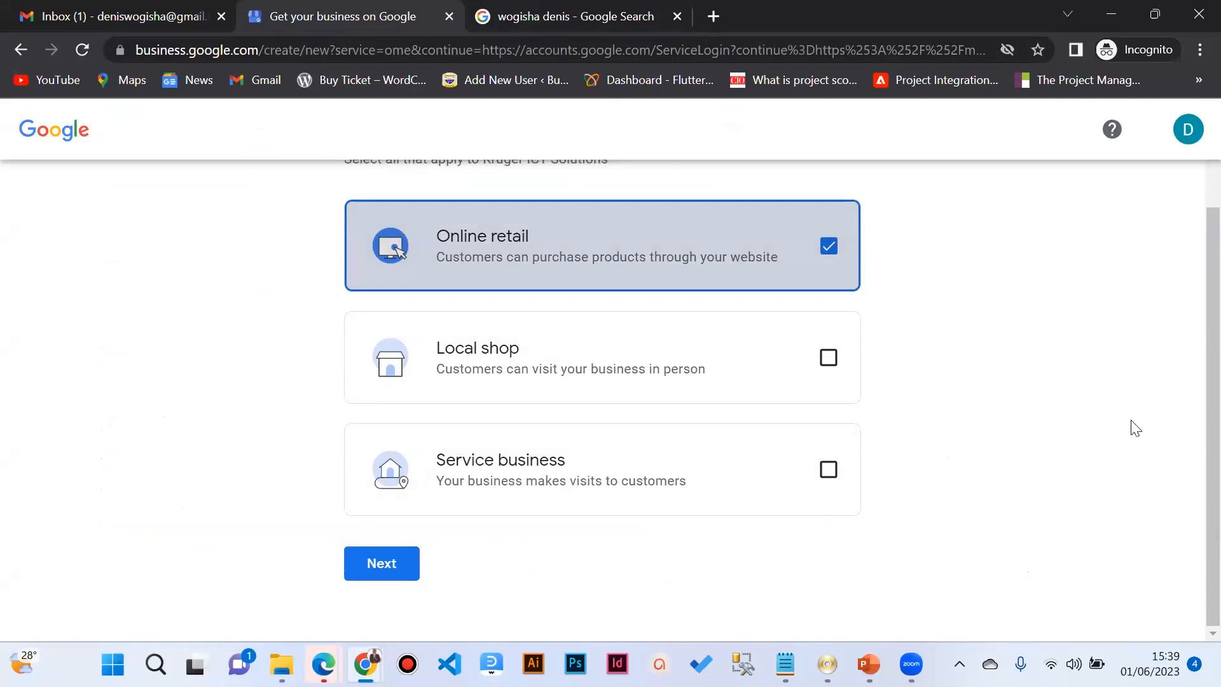
key("ctrl+minus")
key("ctrl+minus")
key("ctrl+minus")
key("ctrl+minus")
key("ctrl+minus")
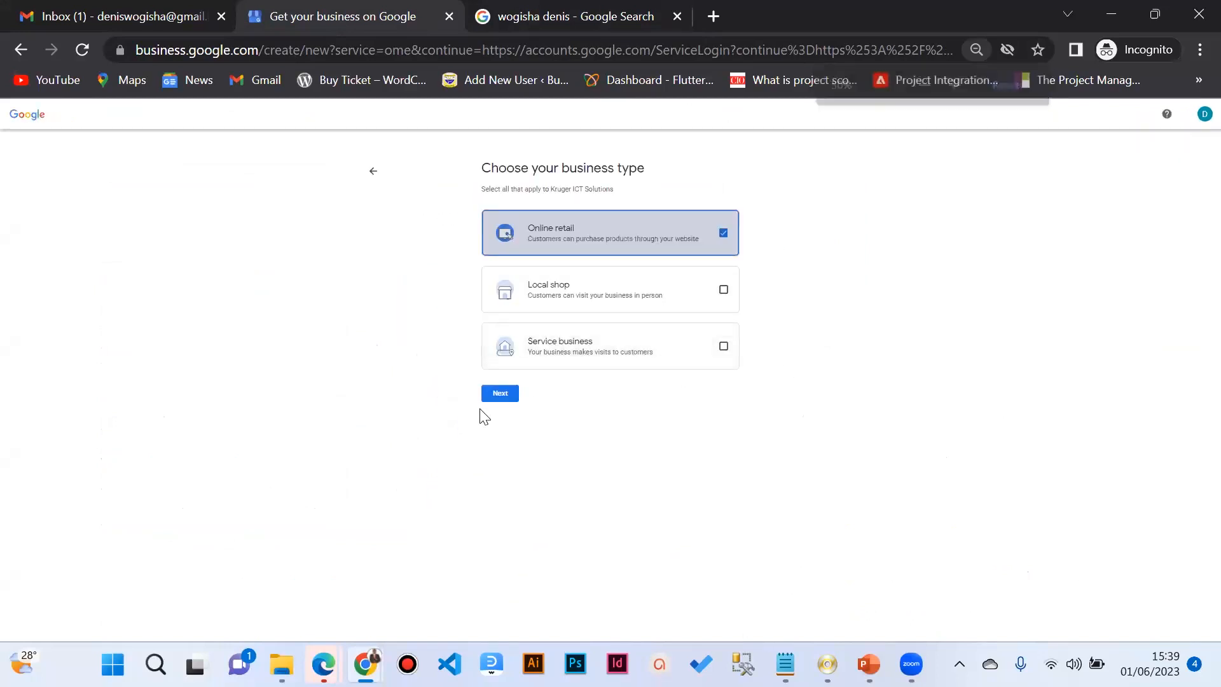
left_click(495, 394)
key("ctrl+plus")
key("ctrl+plus")
key("ctrl+plus")
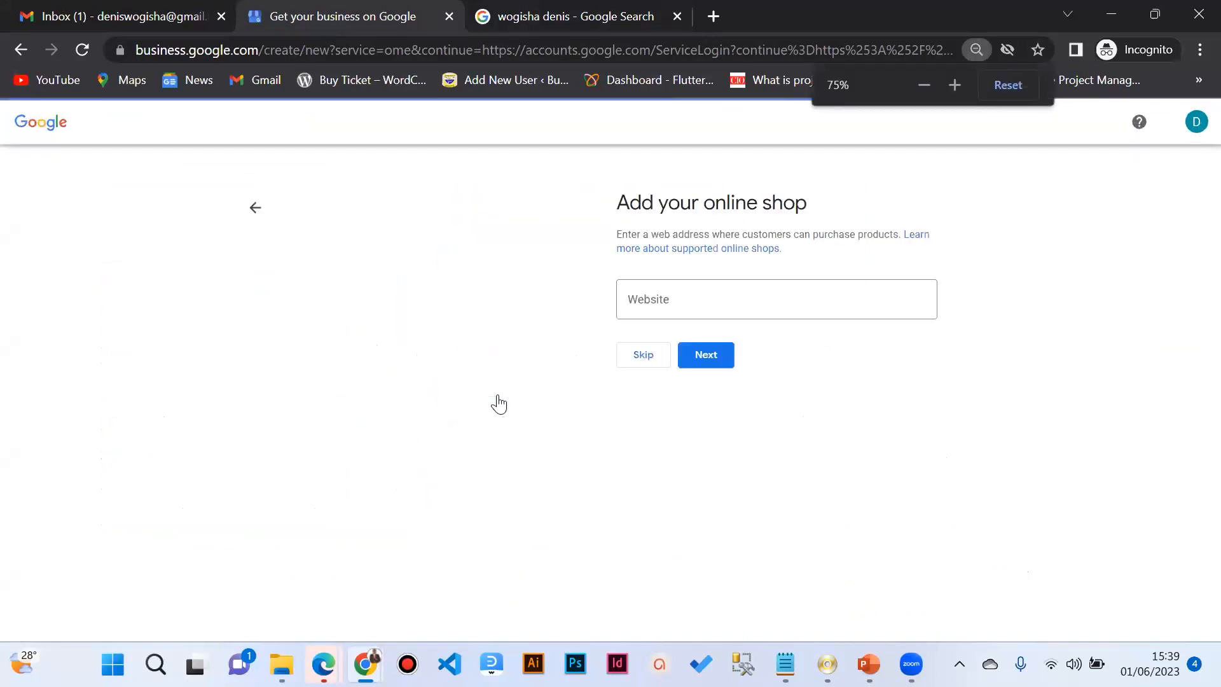
Step: Enter the online shop's website address and submit it
left_click(632, 312)
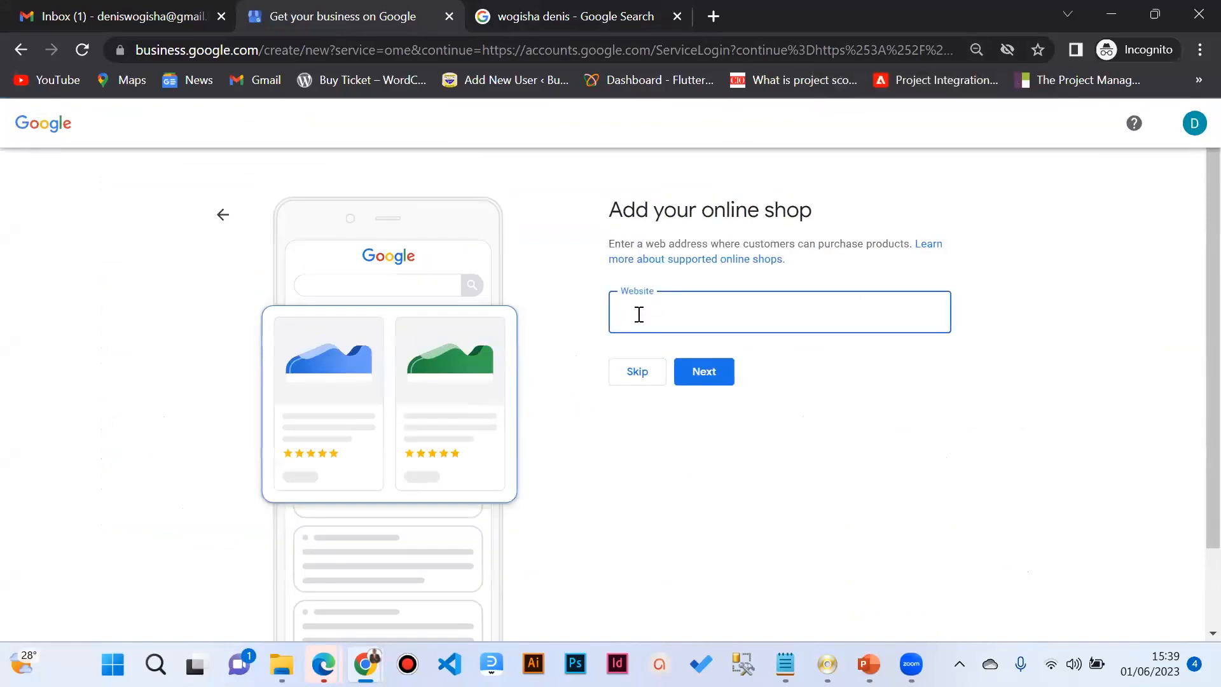
type("k")
type("www.wogishadenis.net")
key("Return")
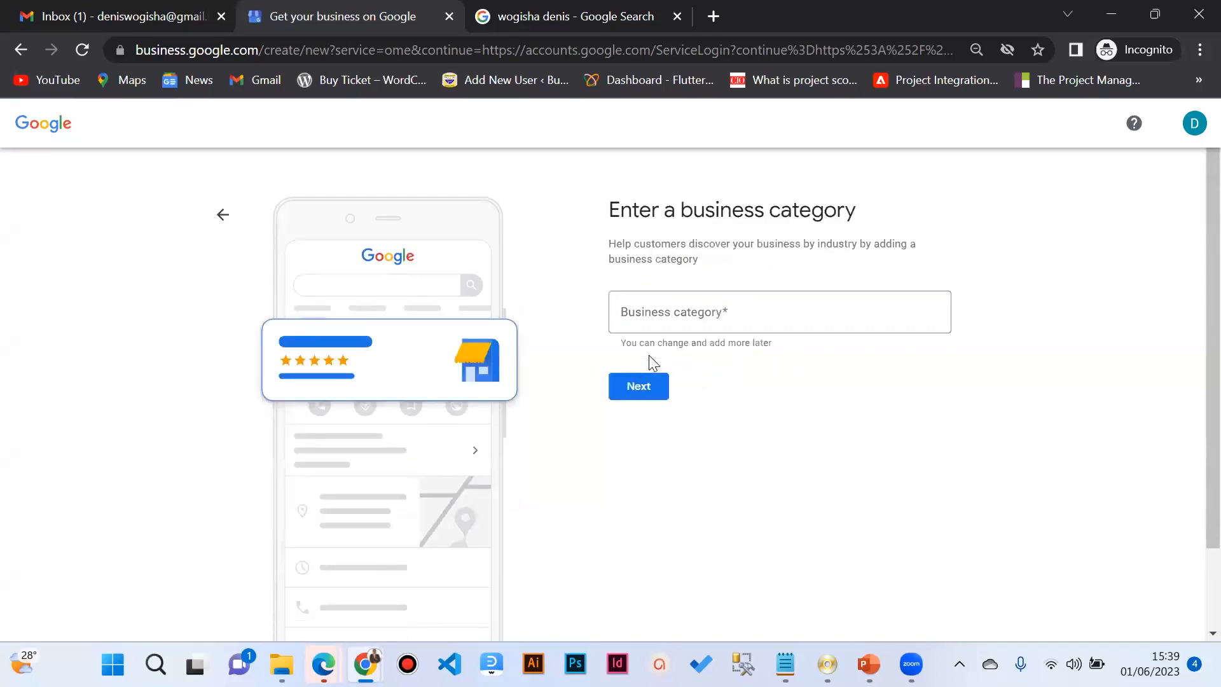
Step: Set the business category to IT support and services and continue
left_click(672, 324)
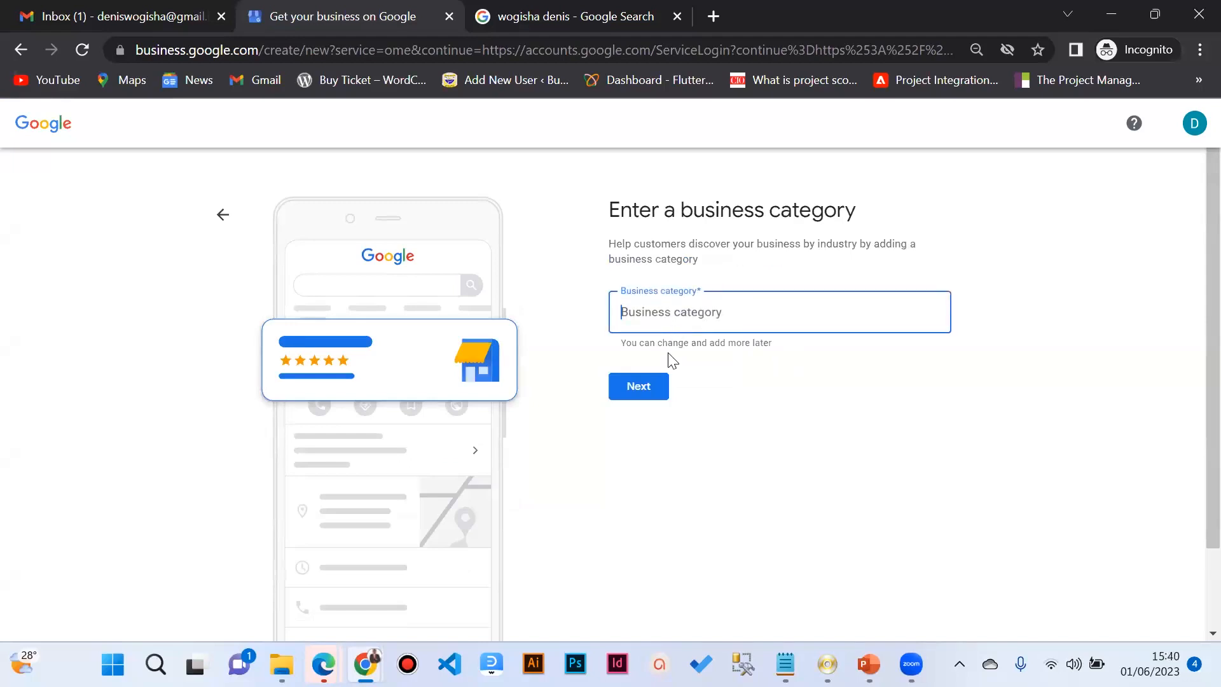
left_click(645, 383)
left_click(660, 319)
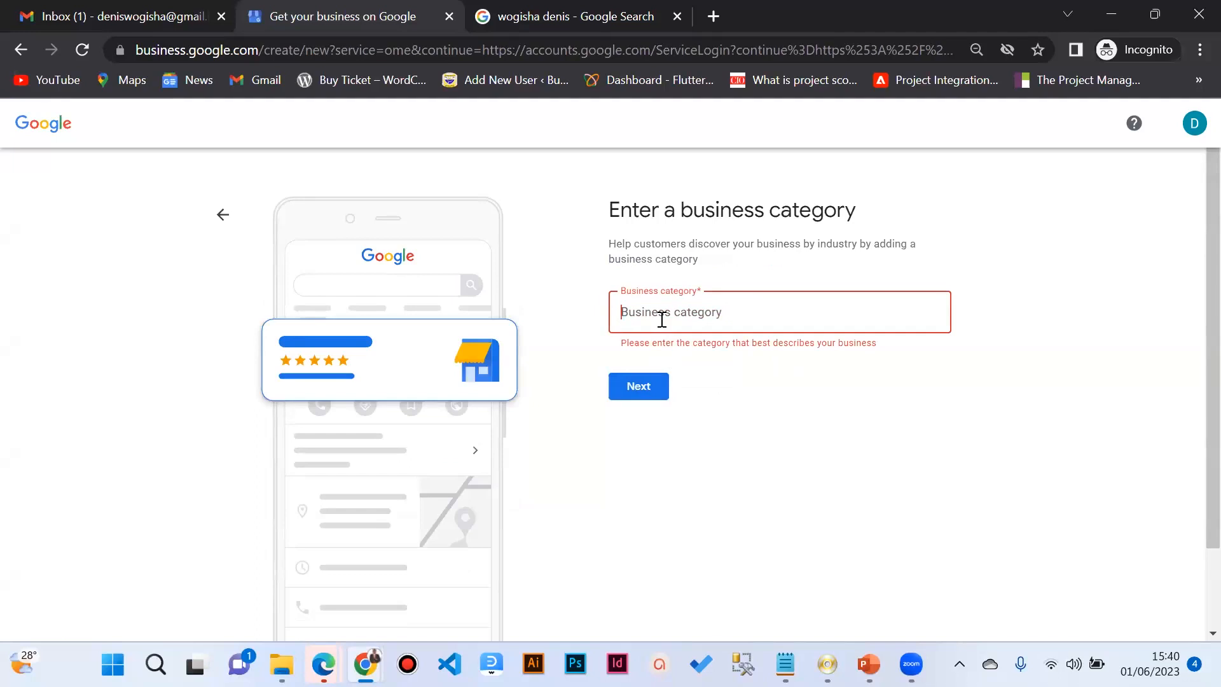
type("I.T")
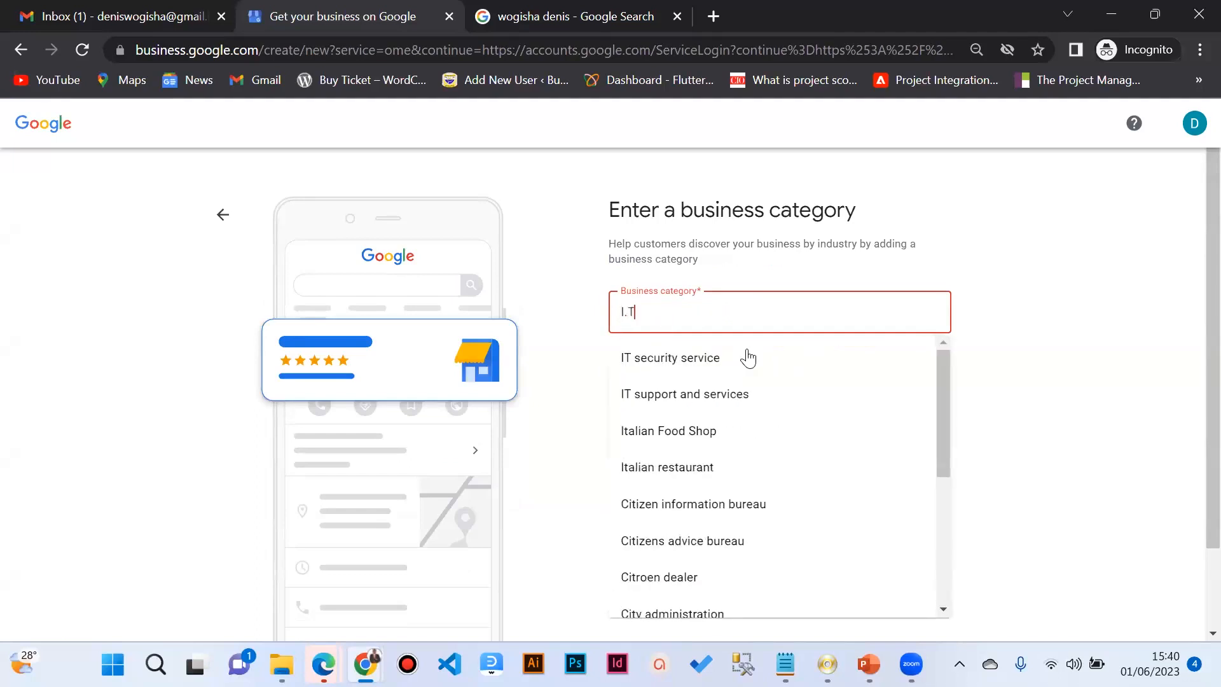
scroll(706, 409, "down", 4)
scroll(707, 410, "up", 4)
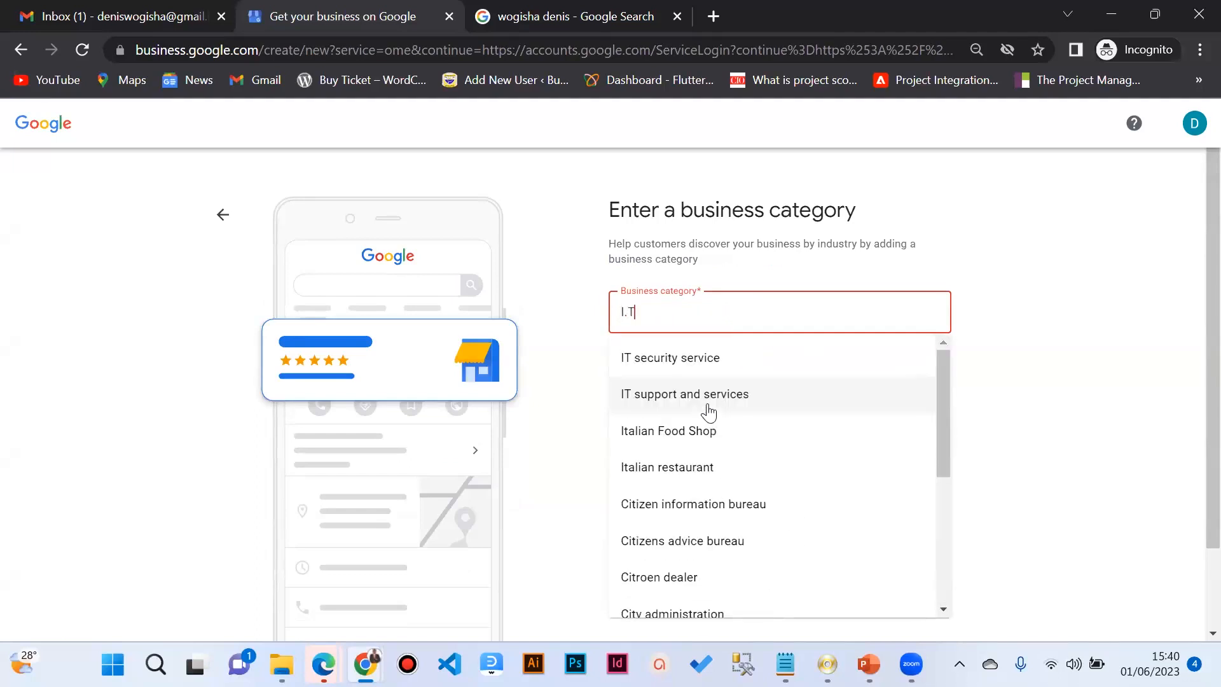
left_click(691, 393)
left_click(649, 388)
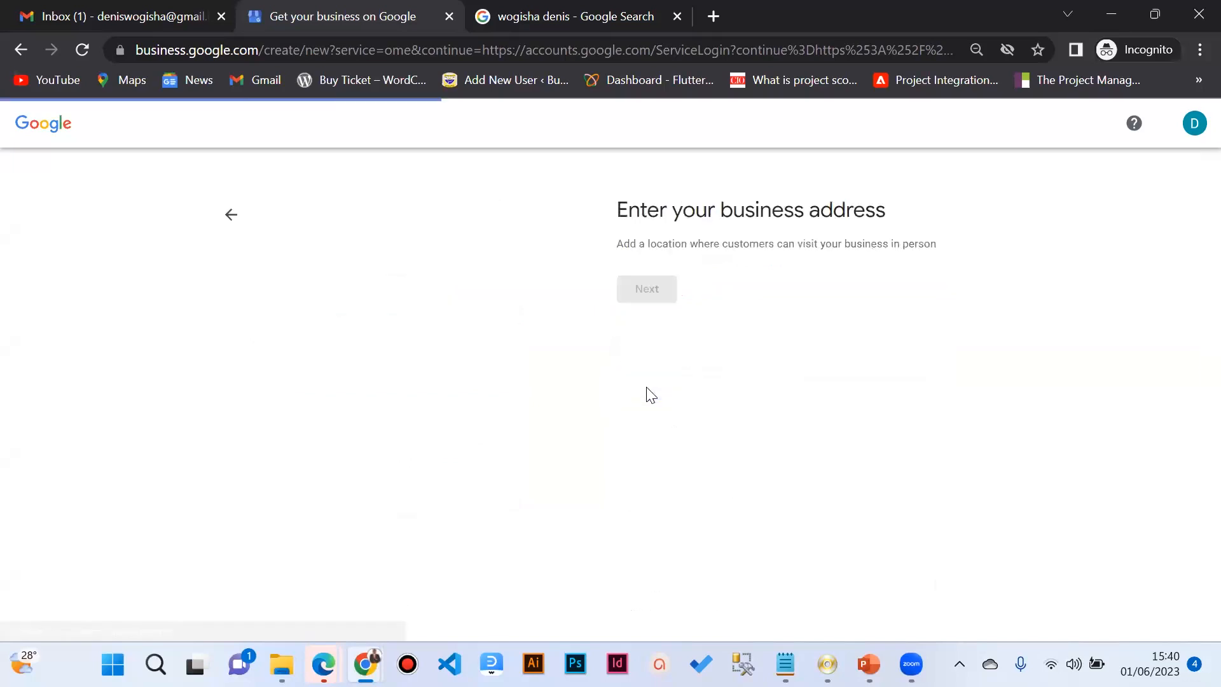
Step: Enter street address Bugema and town 'Busiika Town council', correcting the spelling, then continue
scroll(652, 399, "down", 1)
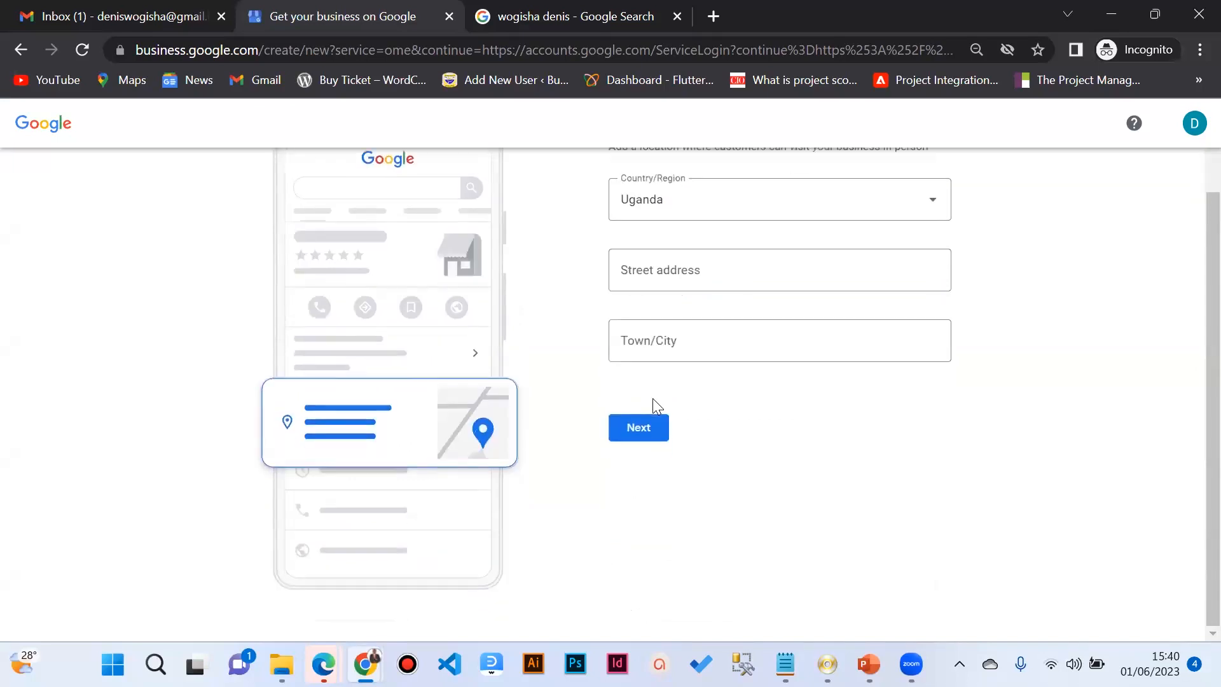
left_click(665, 261)
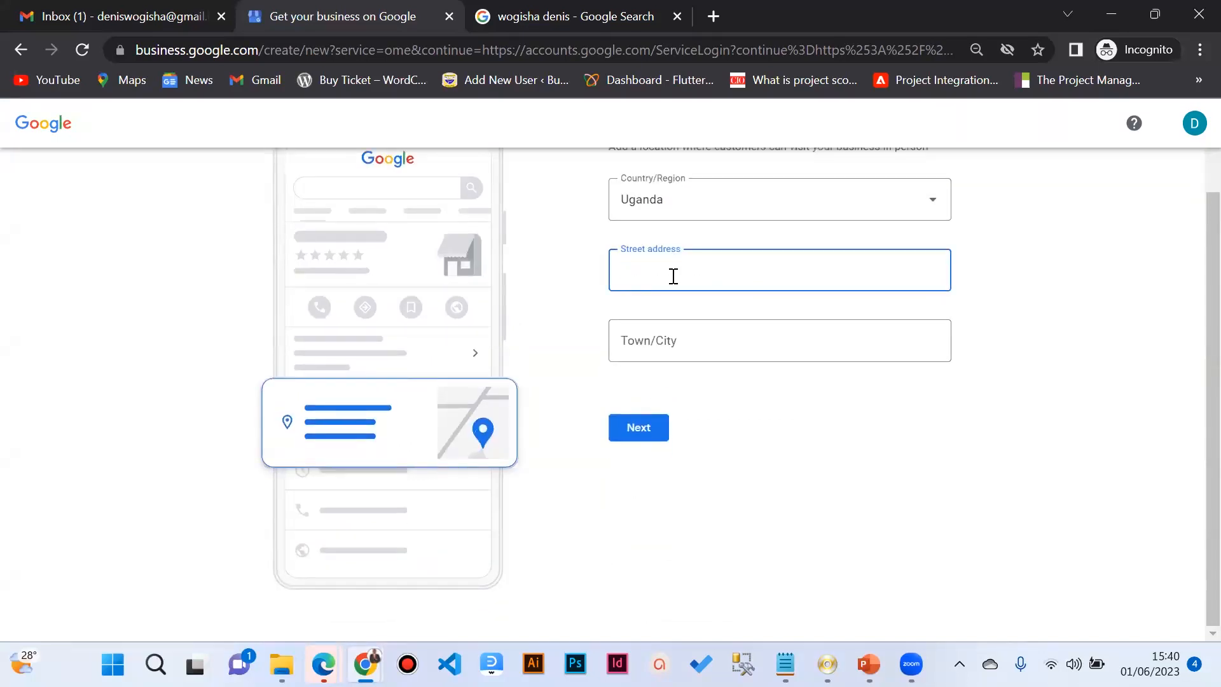
type("Bugema")
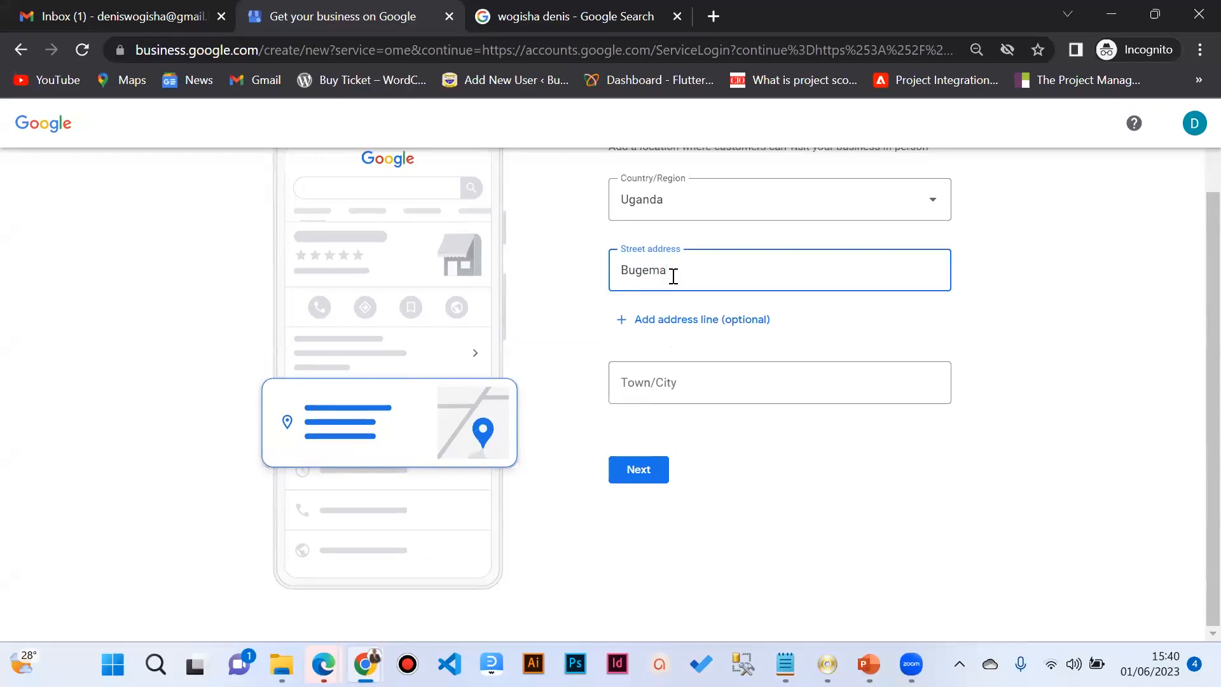
left_click(679, 387)
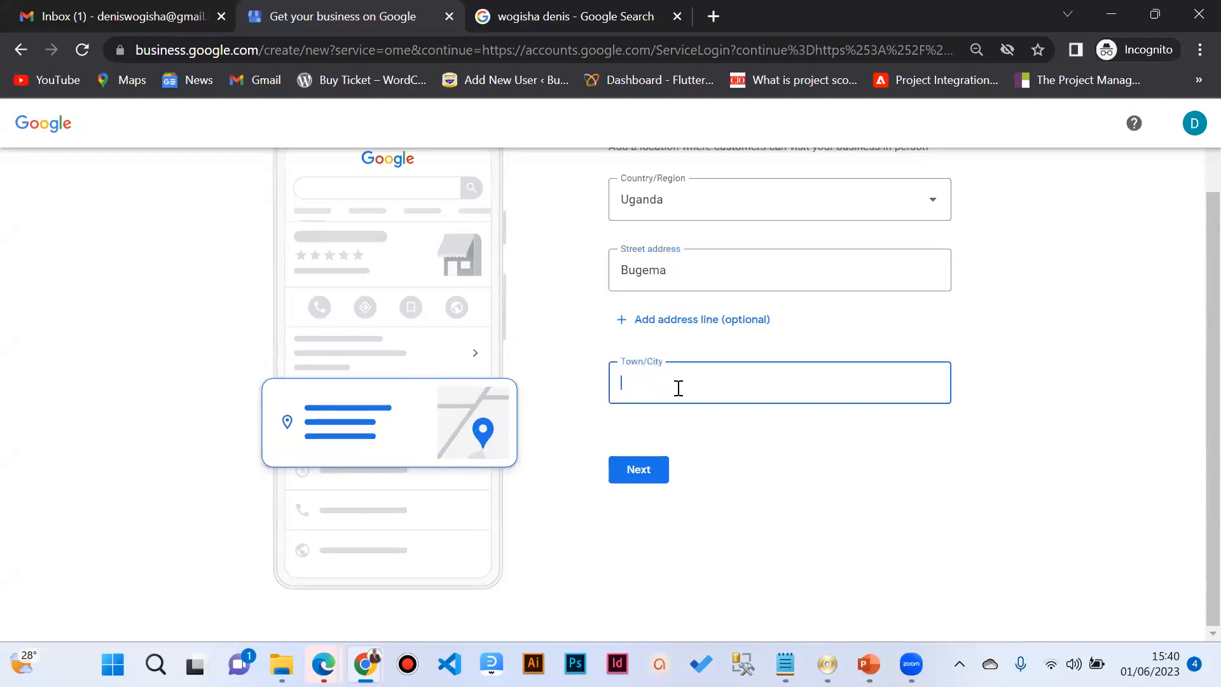
type("Busika Towmn")
key("BackSpace")
key("BackSpace")
type("counc")
right_click(640, 381)
left_click(641, 374)
left_click(641, 383)
type("i")
left_click(620, 467)
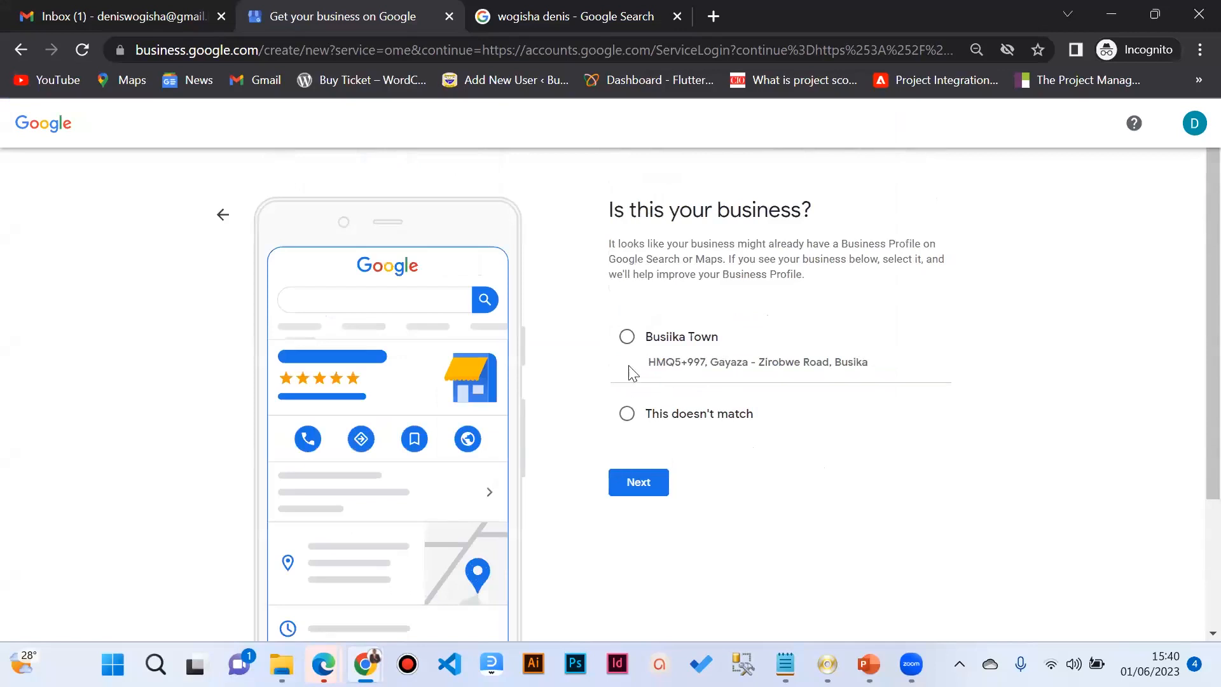
Step: Pick the suggested Busiika Town listing, then indicate you manage another business
left_click(627, 339)
left_click(637, 483)
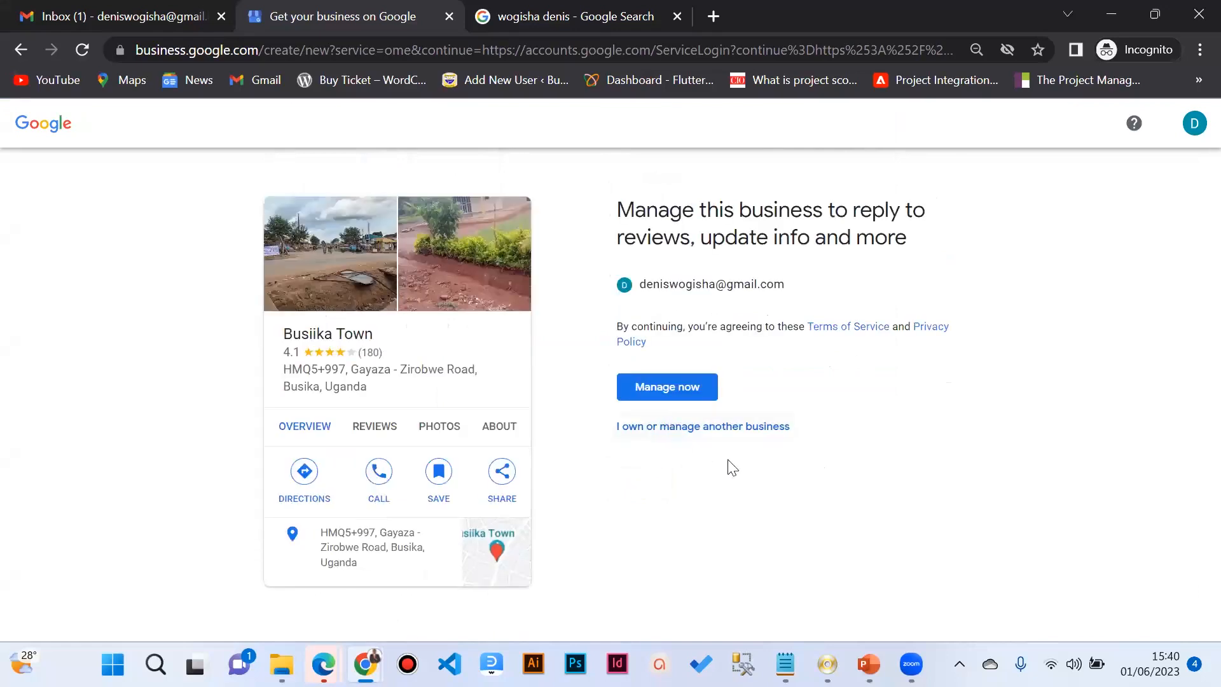
left_click(683, 433)
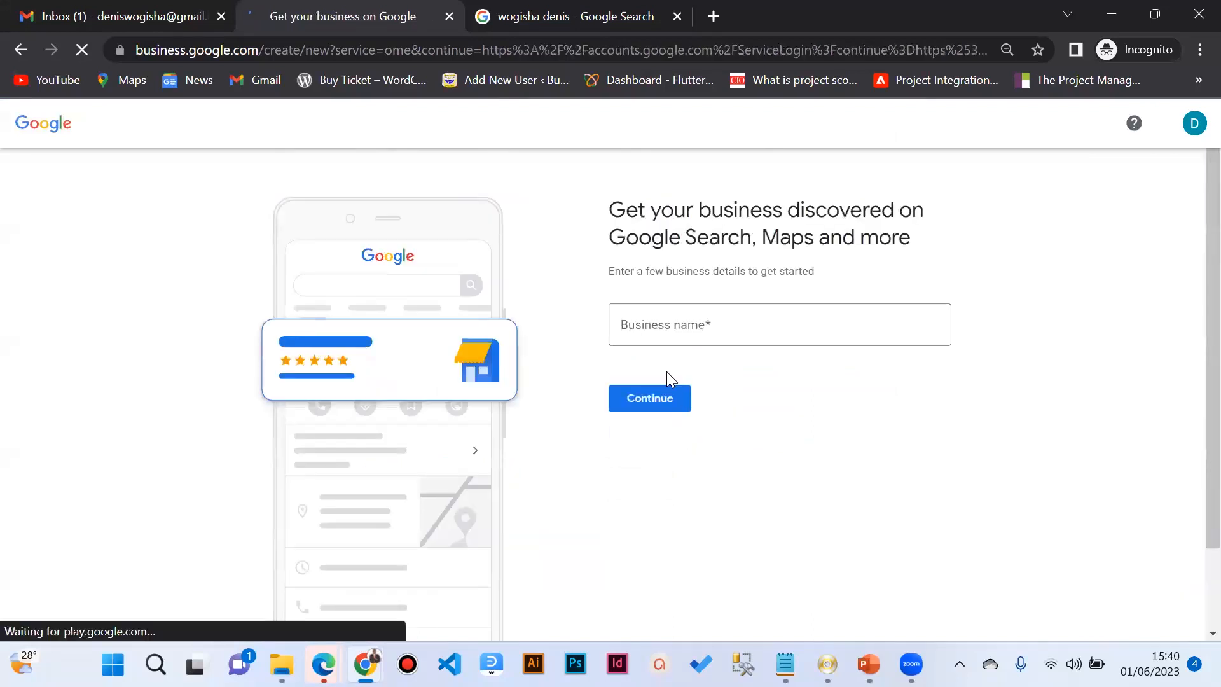
Step: Navigate back to the first setup page and select the empty Business name field
left_click(663, 346)
type("W")
key("BackSpace")
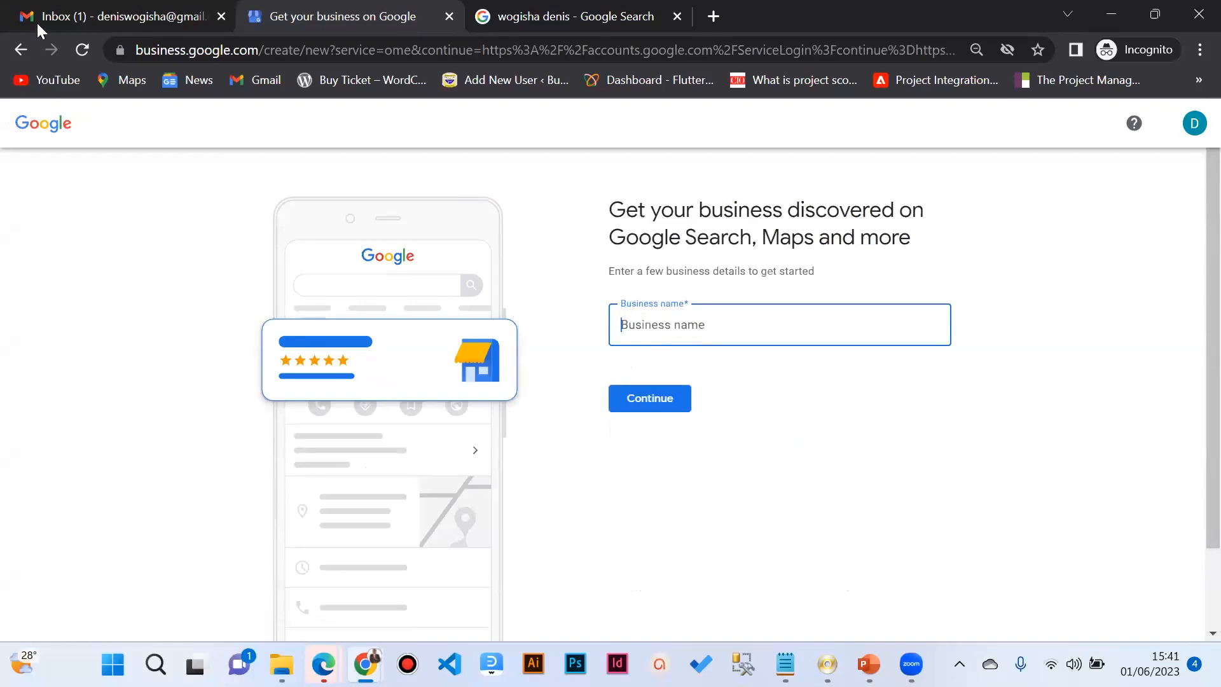
left_click(21, 50)
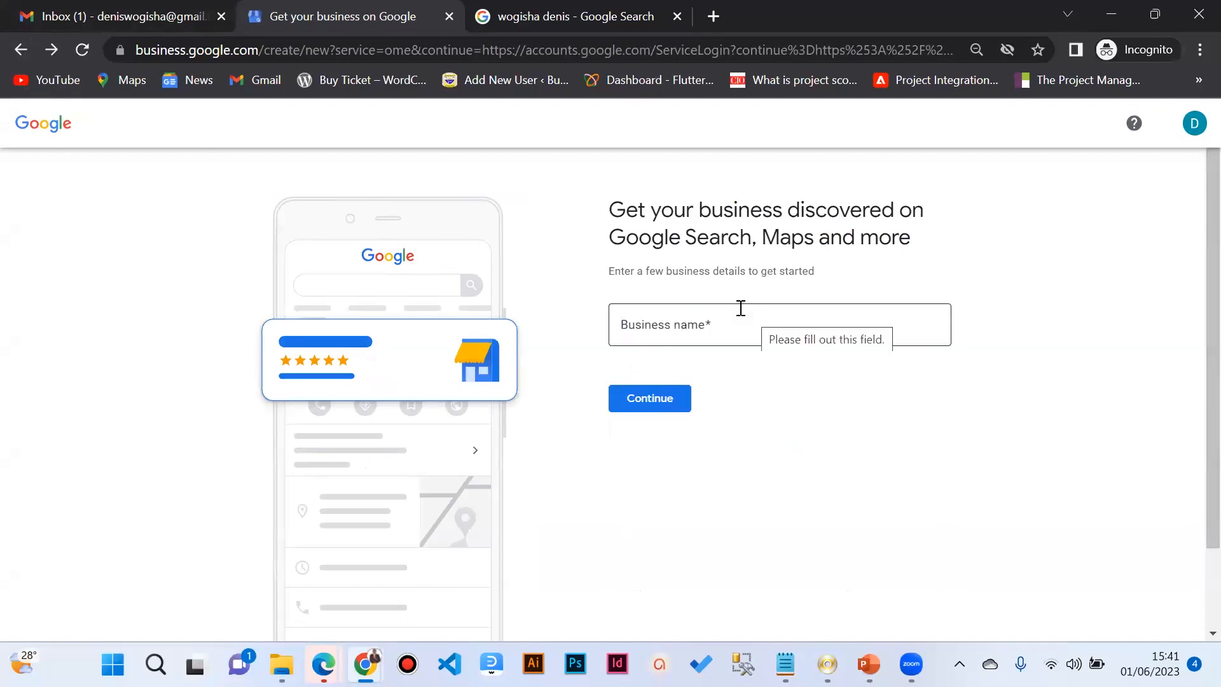
left_click(47, 53)
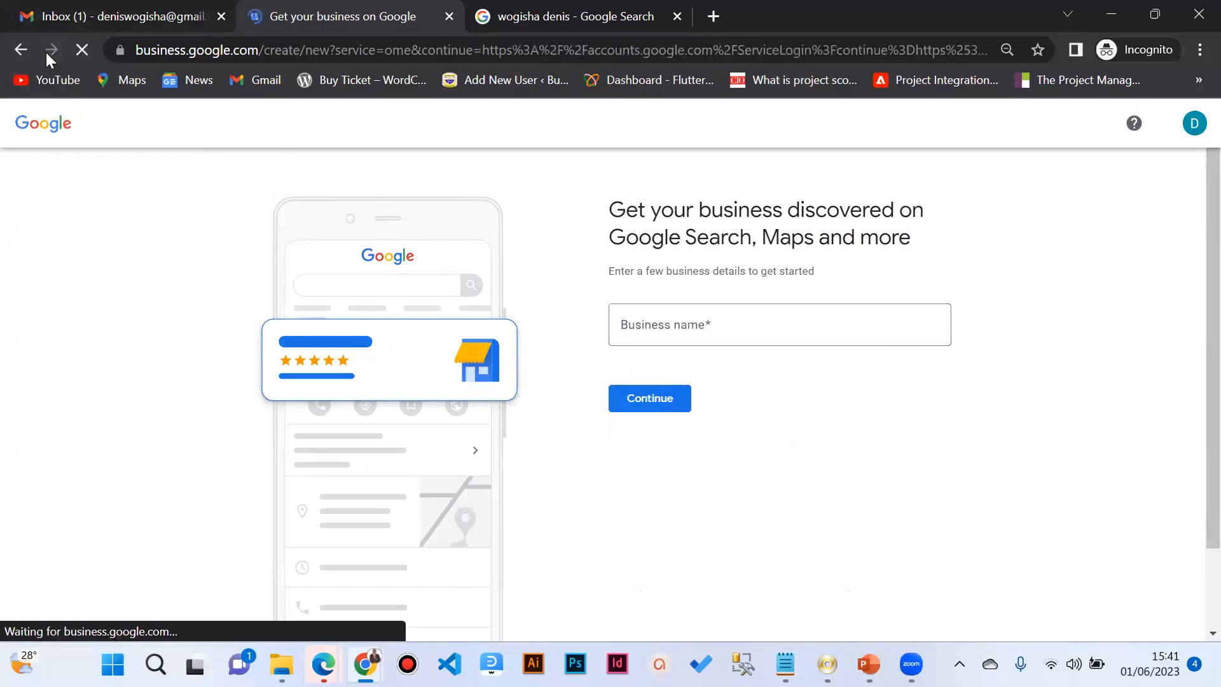
left_click(672, 330)
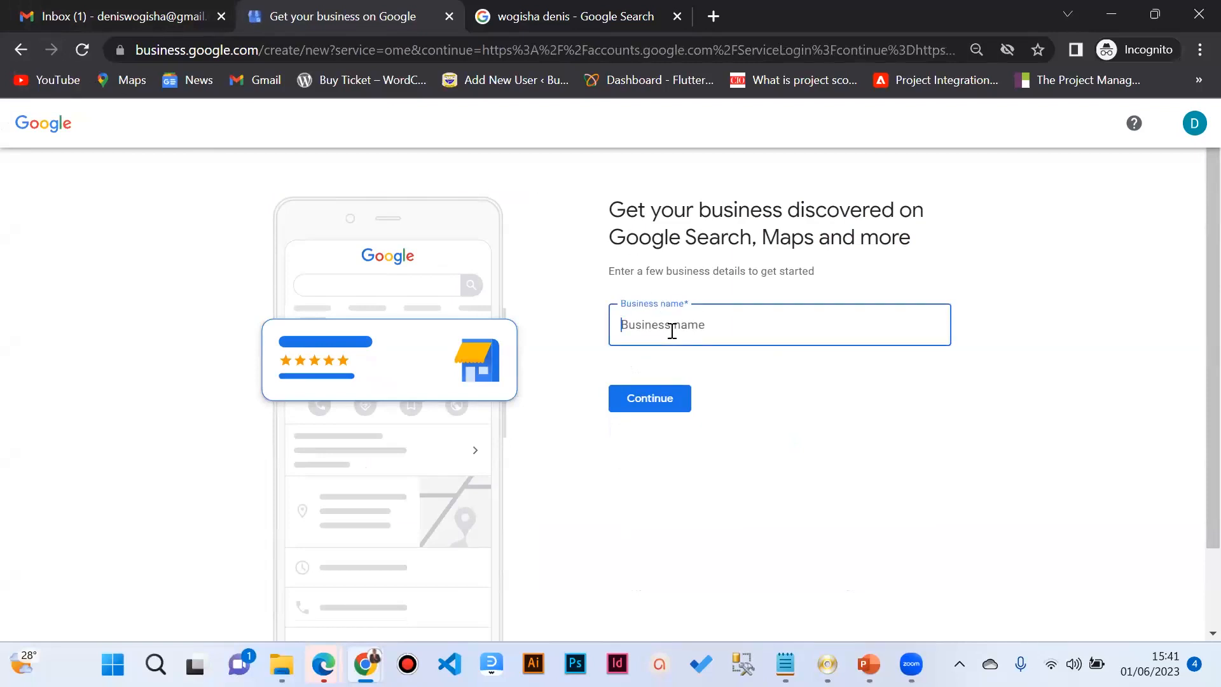
Step: Find the Sharebility Uganda Limited listing and request access to manage it
type("Share")
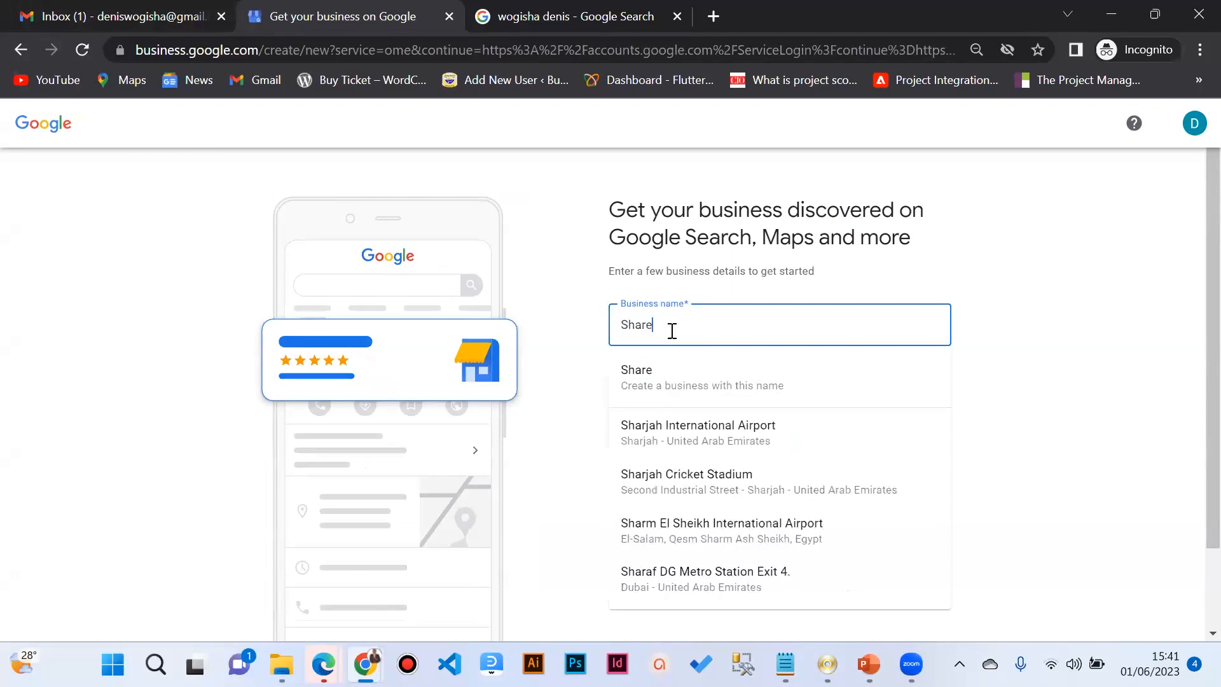
type("bility U")
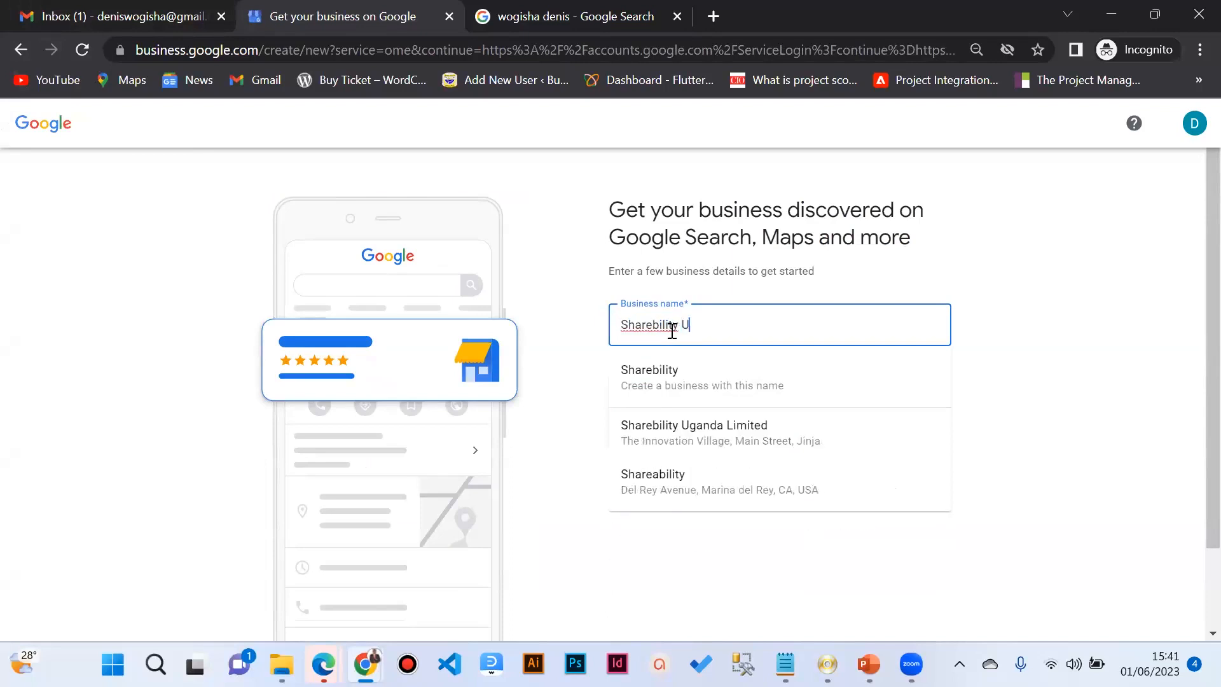
type("ganda")
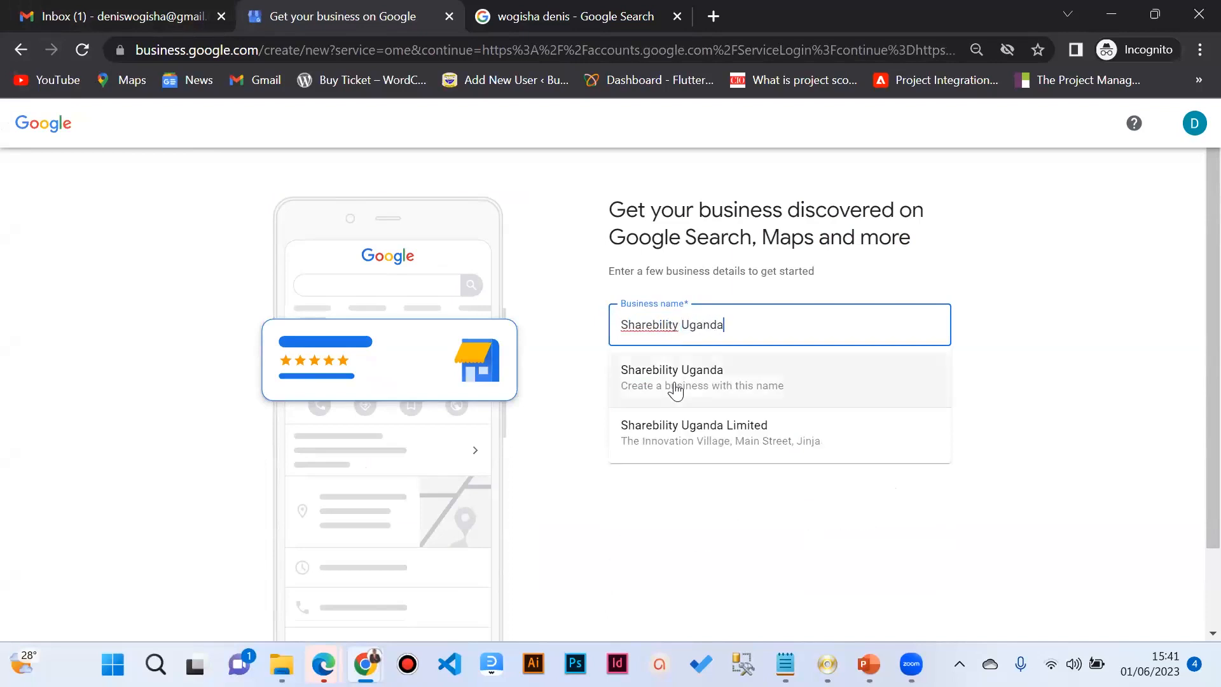
left_click(676, 424)
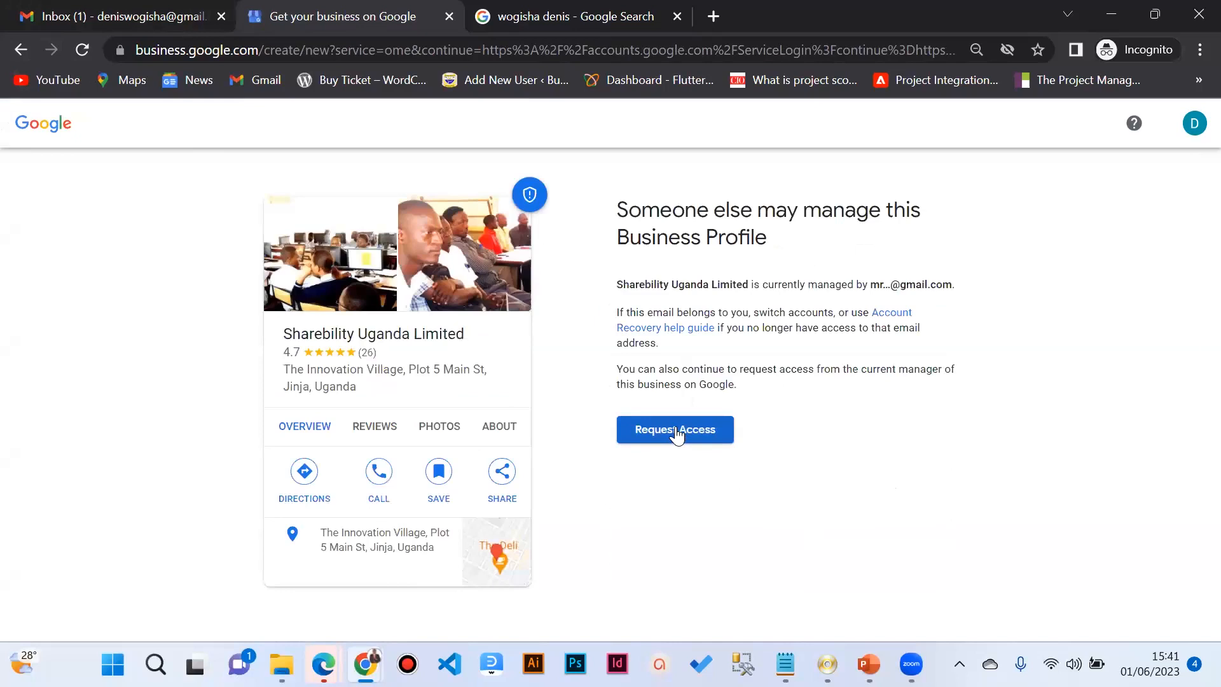
left_click(676, 432)
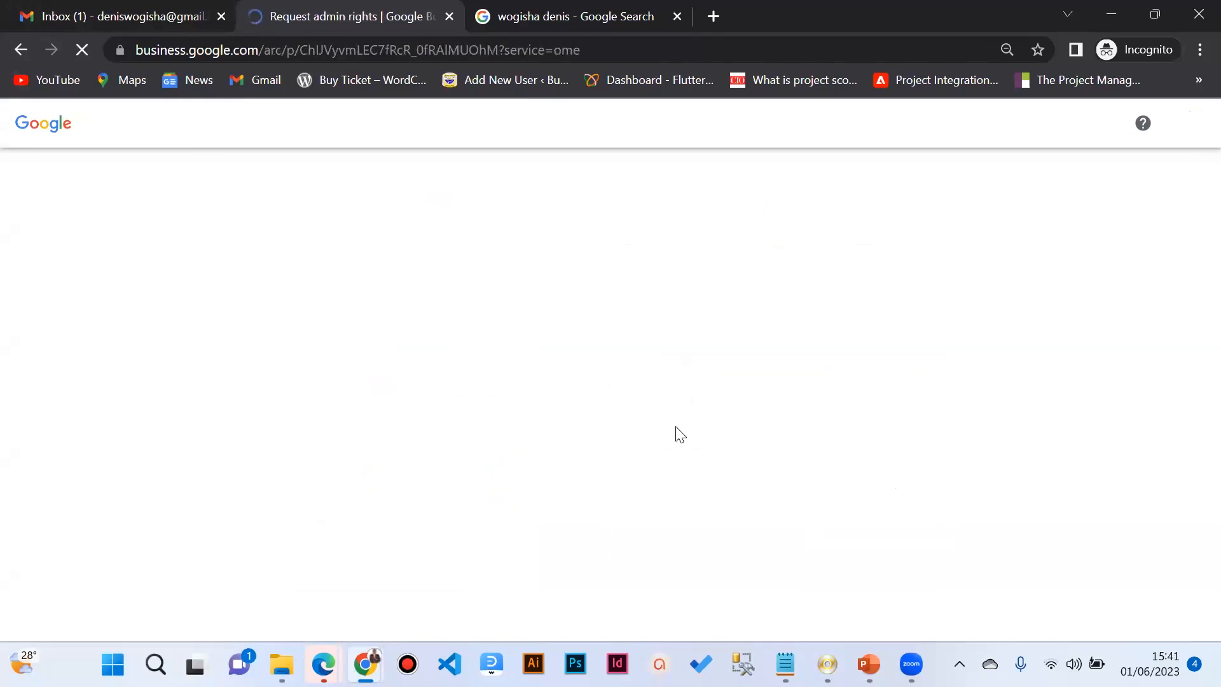
scroll(677, 432, "down", 4)
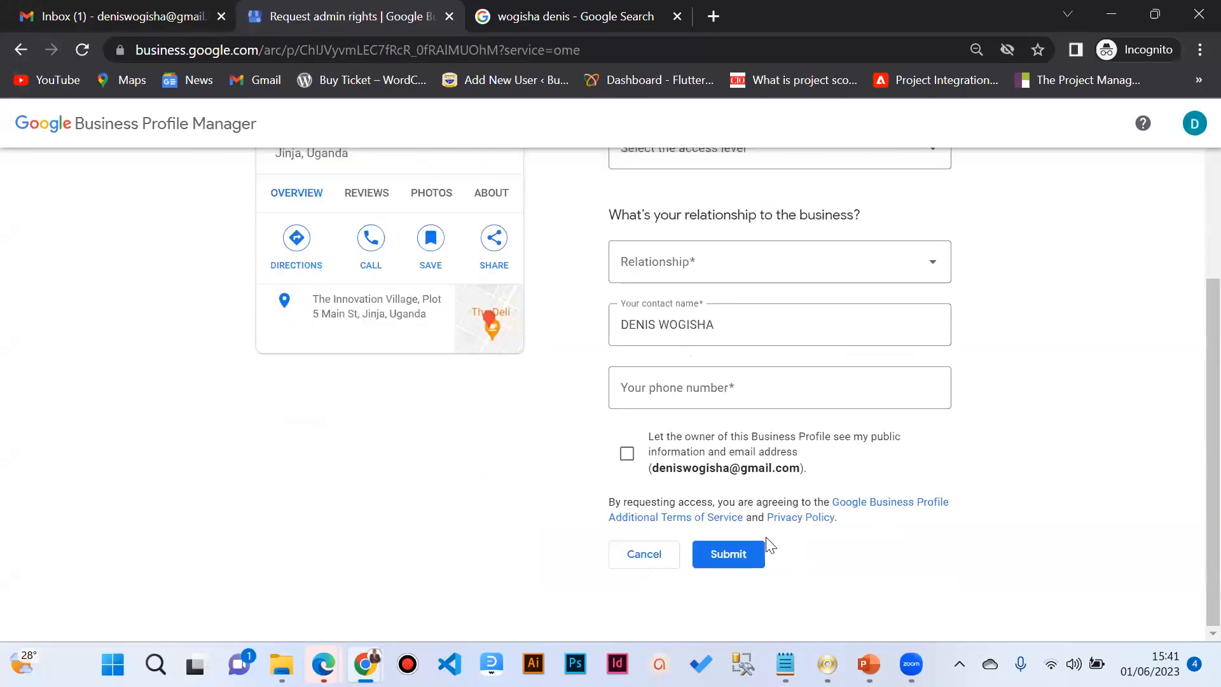
key("ctrl+minus")
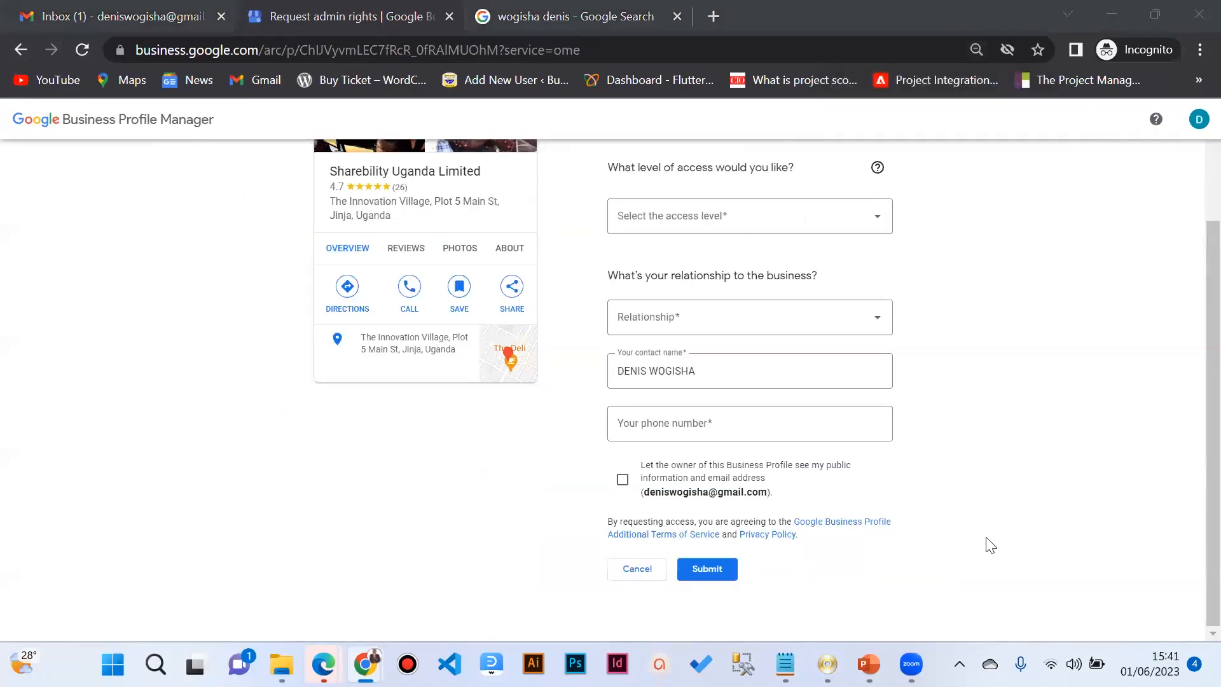
scroll(680, 528, "up", 2)
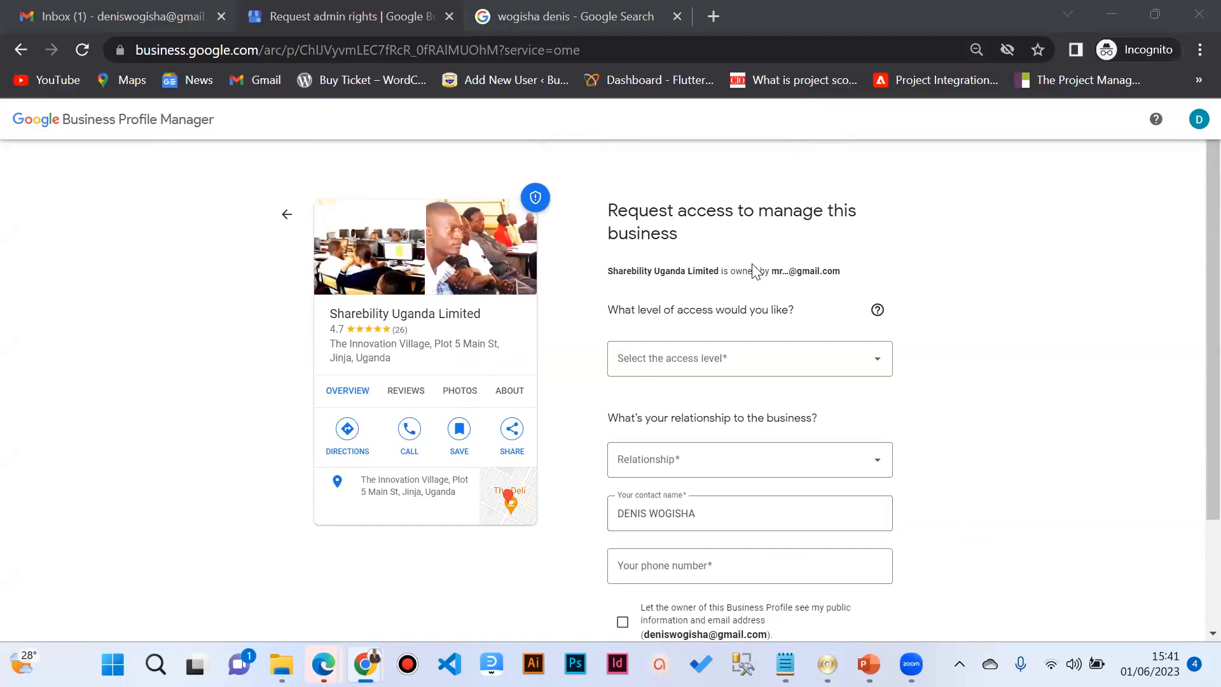
Step: Request Management access as Owner with a contact phone number, allow sharing your info, and submit
left_click(687, 358)
left_click(685, 396)
scroll(737, 337, "down", 2)
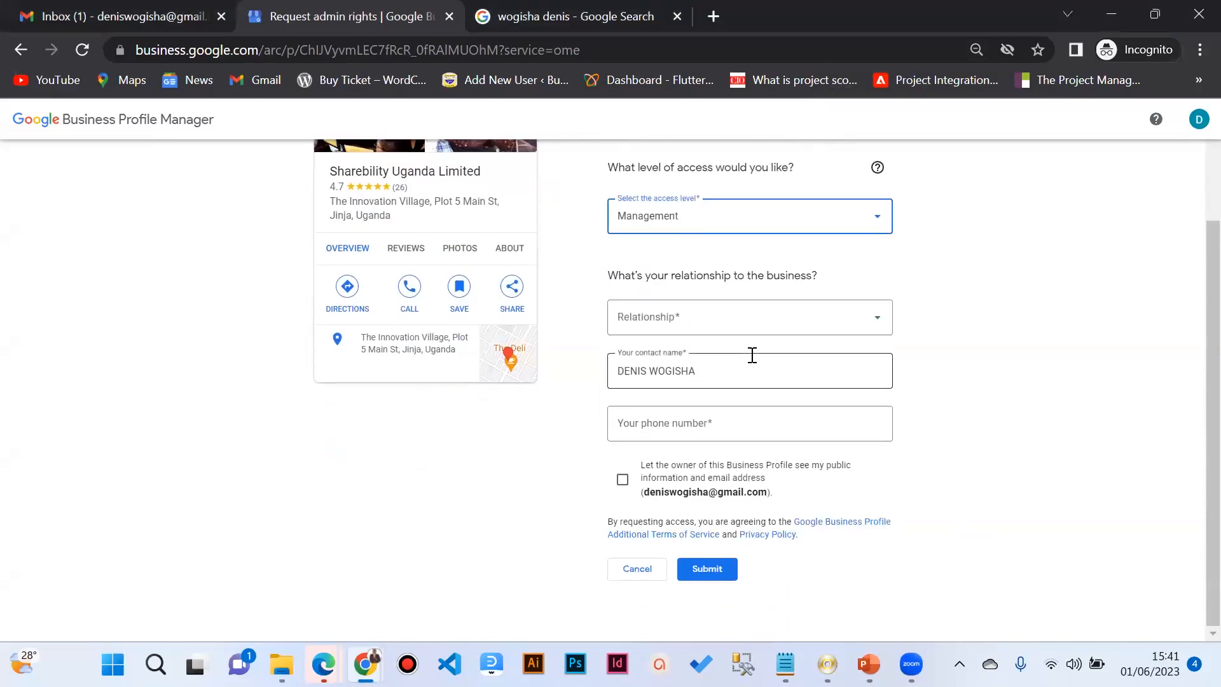
left_click(699, 318)
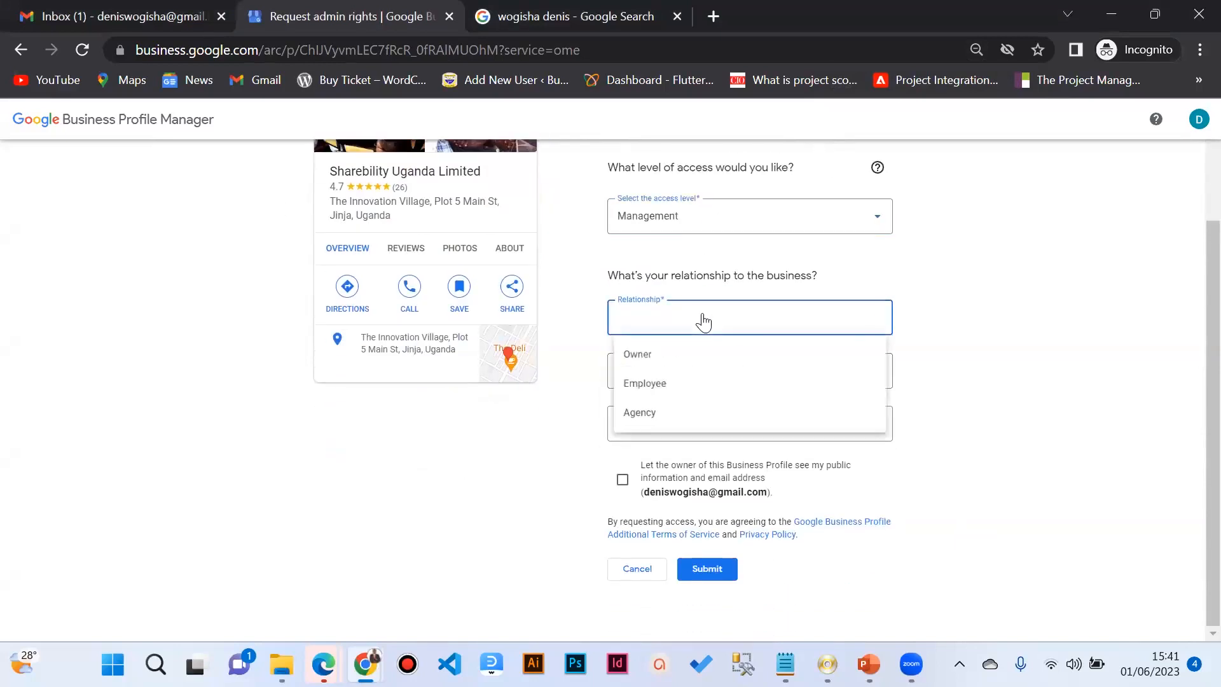
left_click(680, 368)
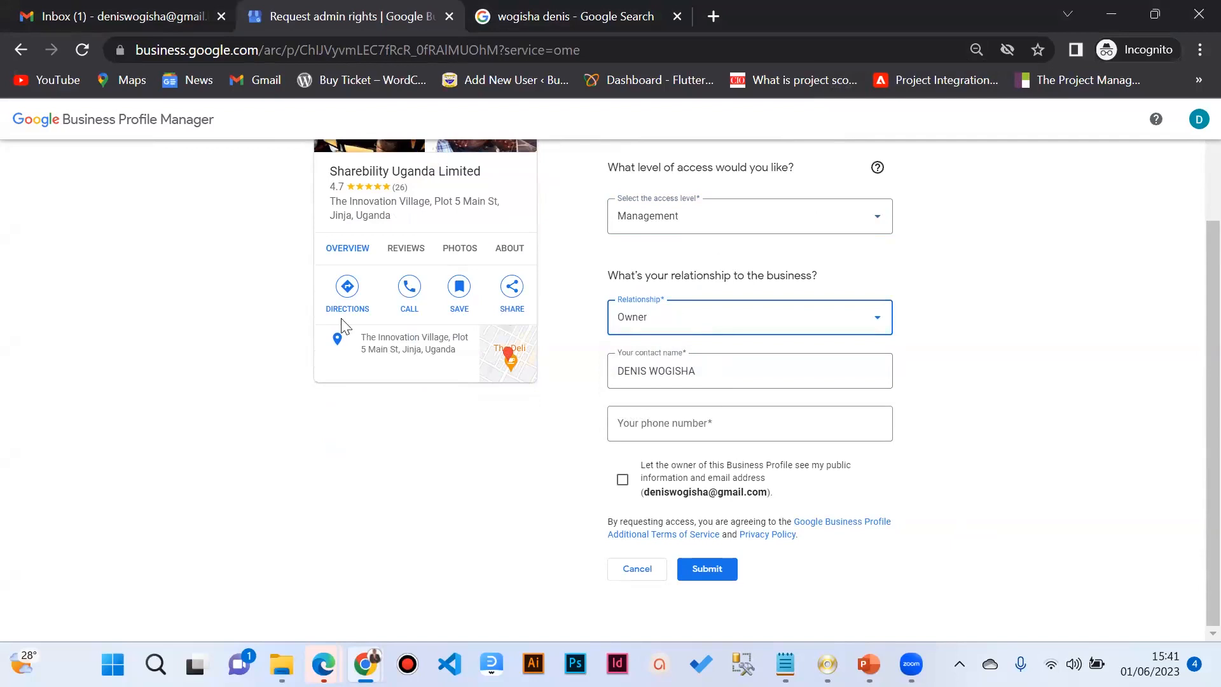
left_click(717, 439)
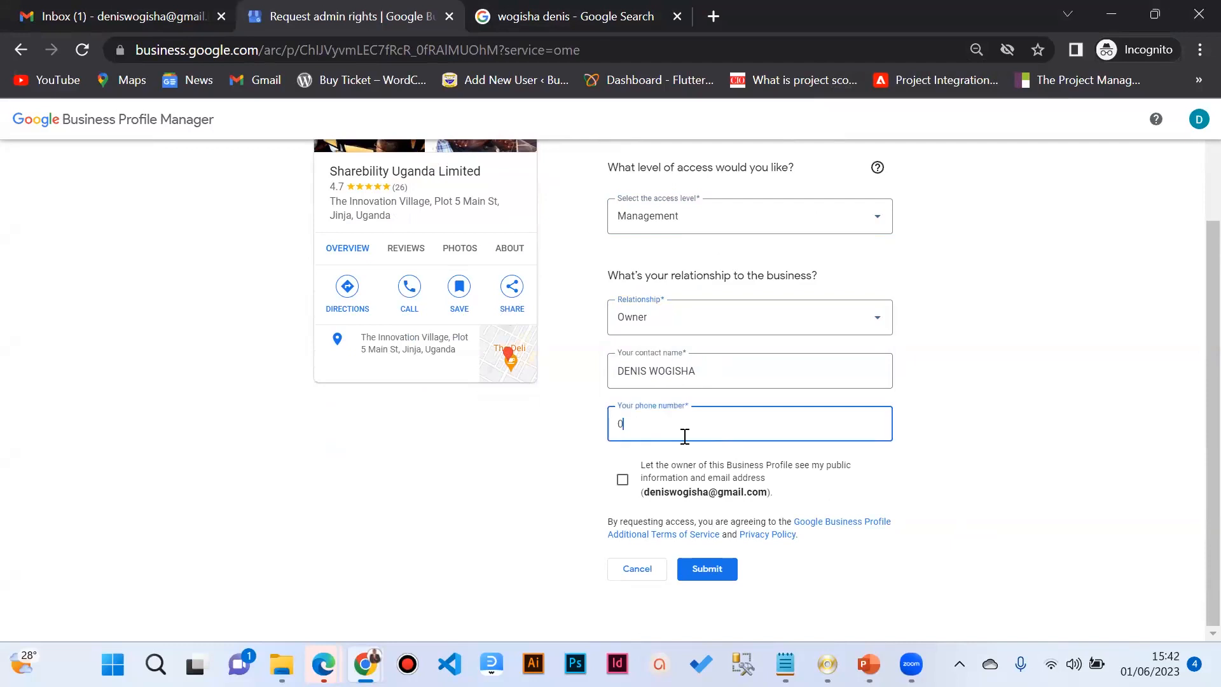
left_click(622, 480)
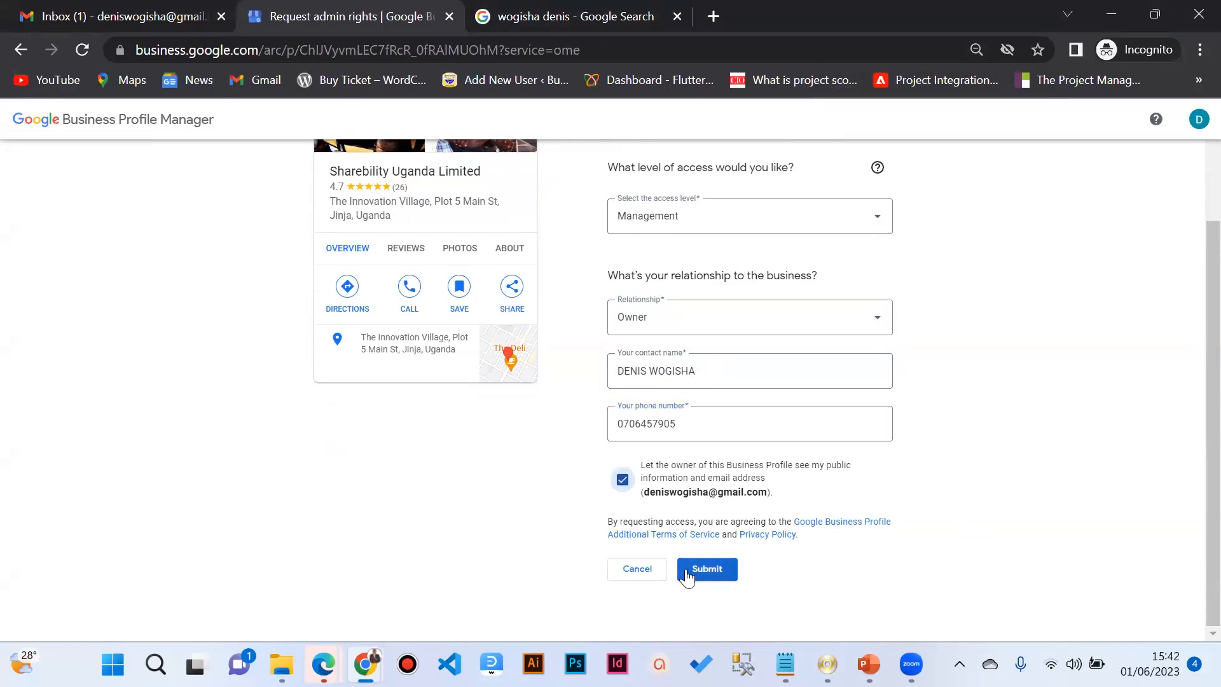
left_click(688, 571)
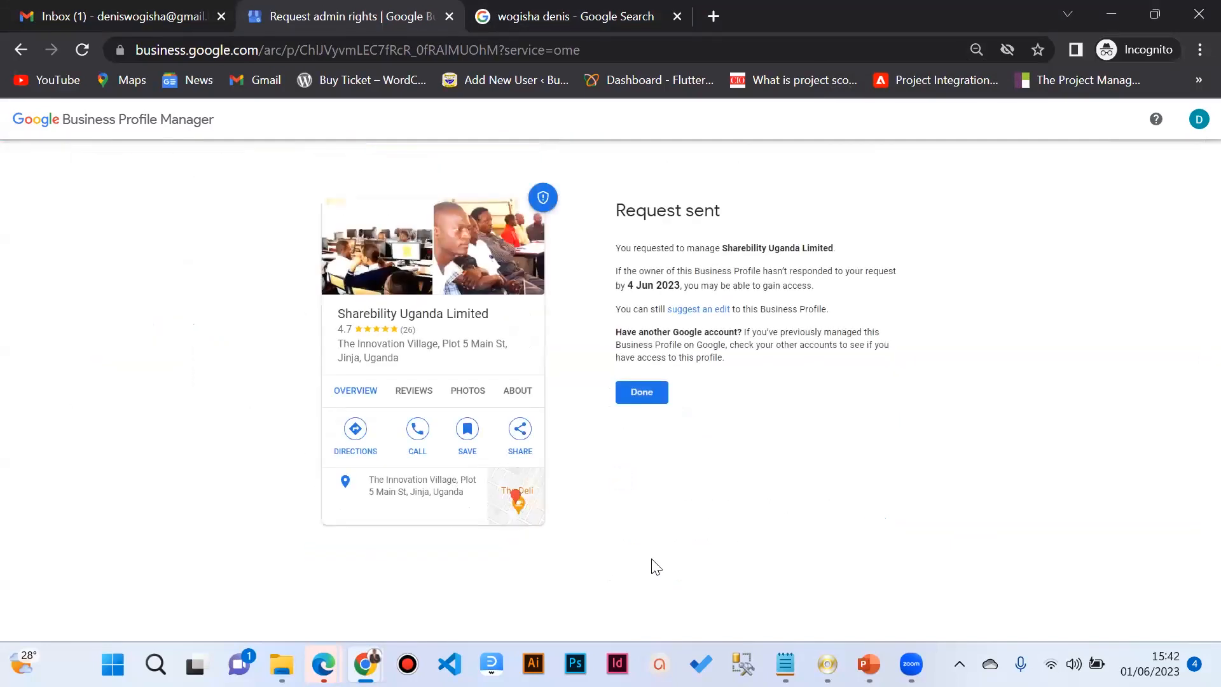
left_click(644, 395)
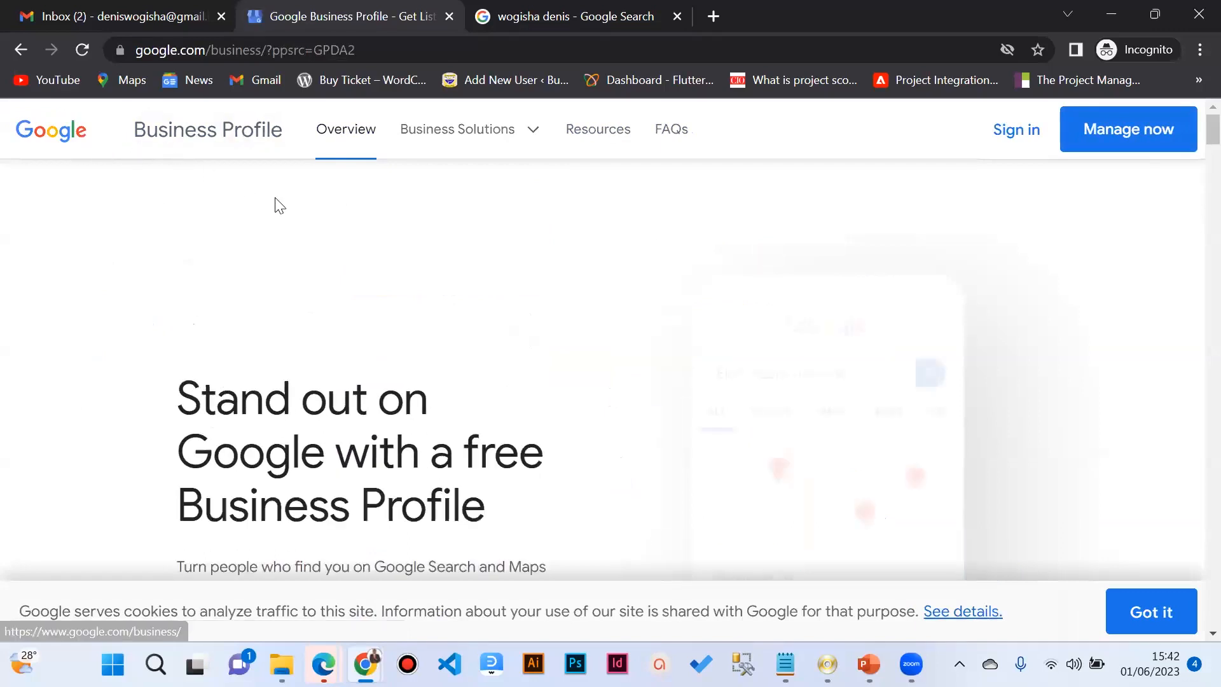
Step: Scroll through the Business Profile overview page offering a free listing on Google
scroll(433, 260, "down", 6)
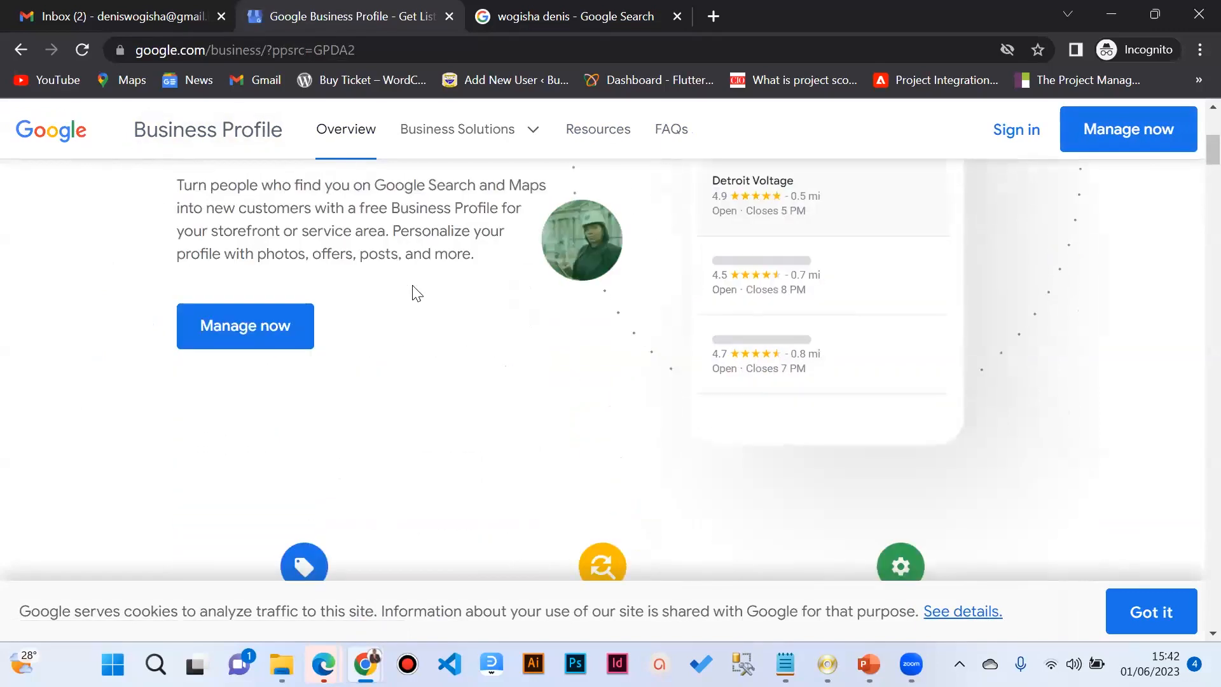
scroll(562, 212, "up", 5)
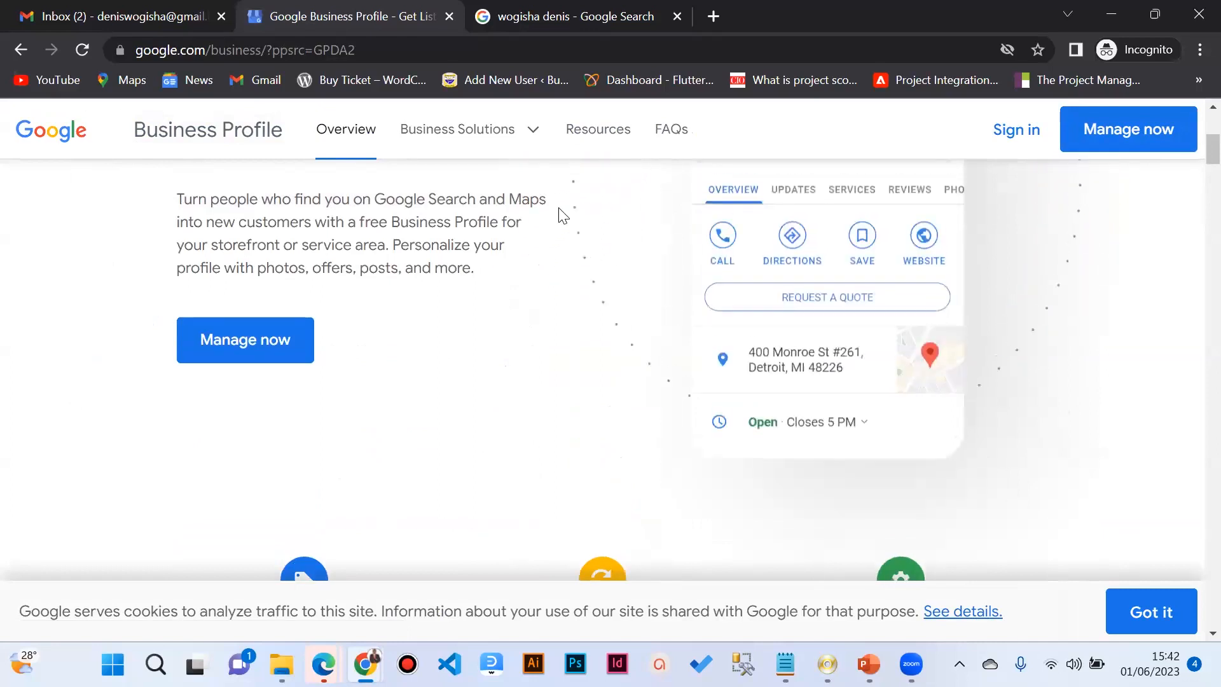
scroll(563, 216, "up", 2)
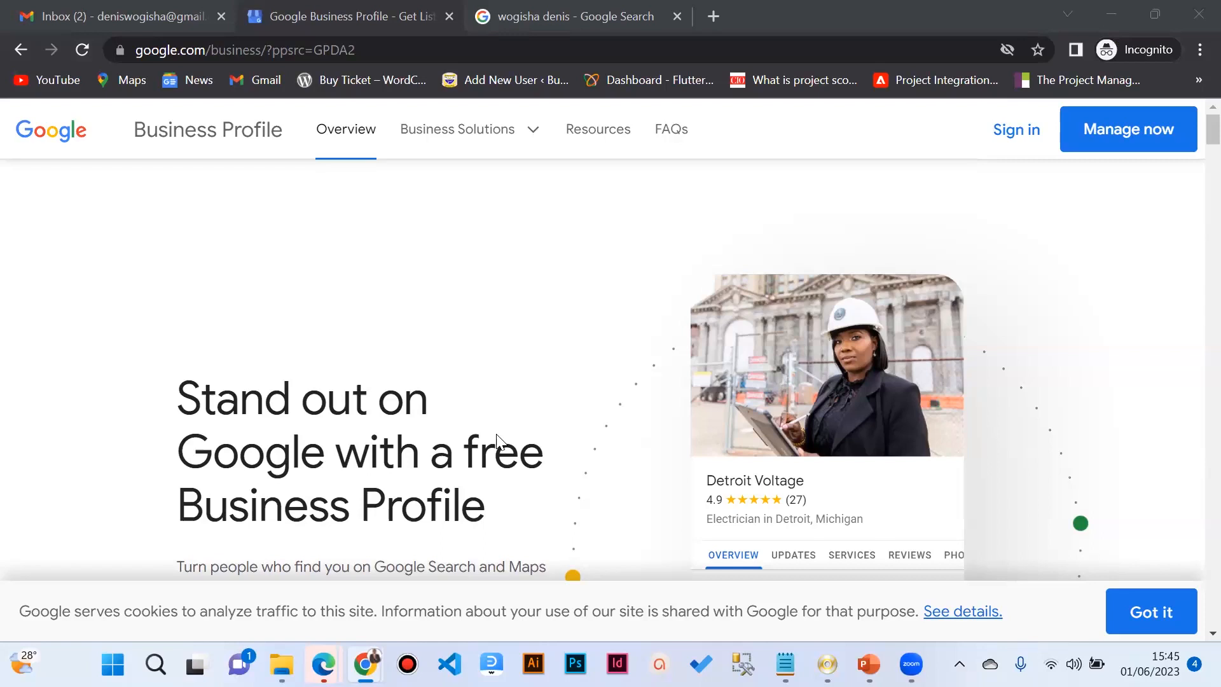
Step: Search Google for 'google business' in a new incognito tab and scroll the results
left_click(719, 16)
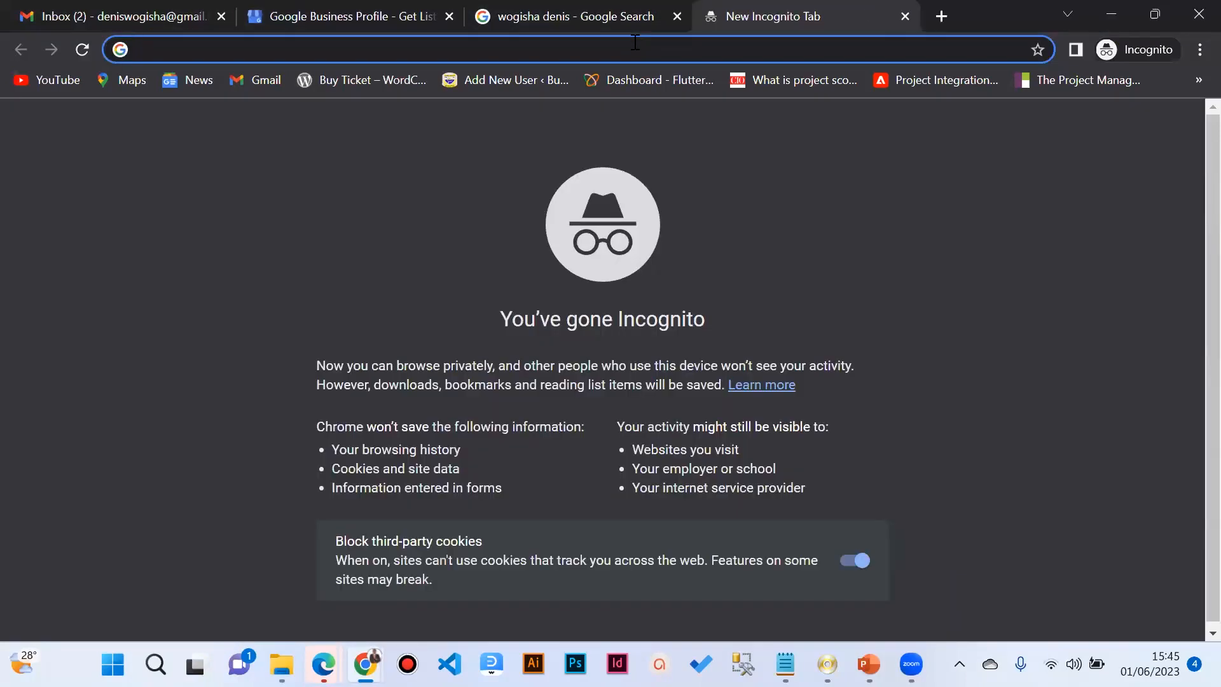
type("gooog")
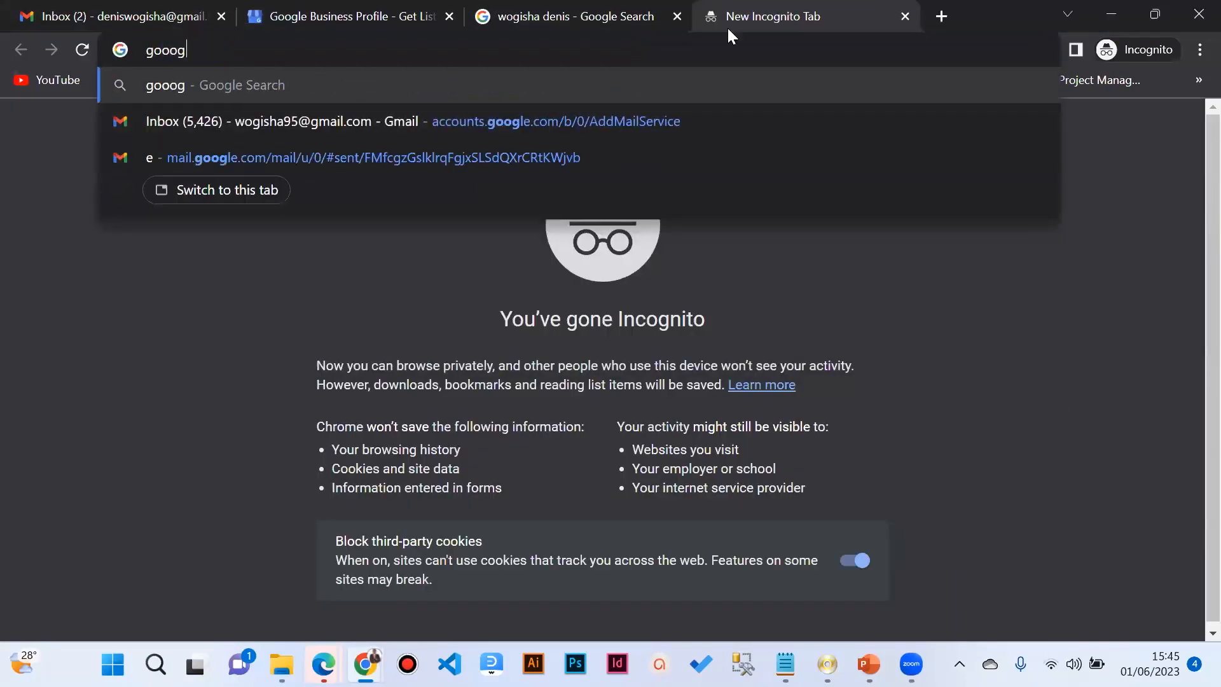
key("BackSpace")
key("BackSpace")
type("gle ")
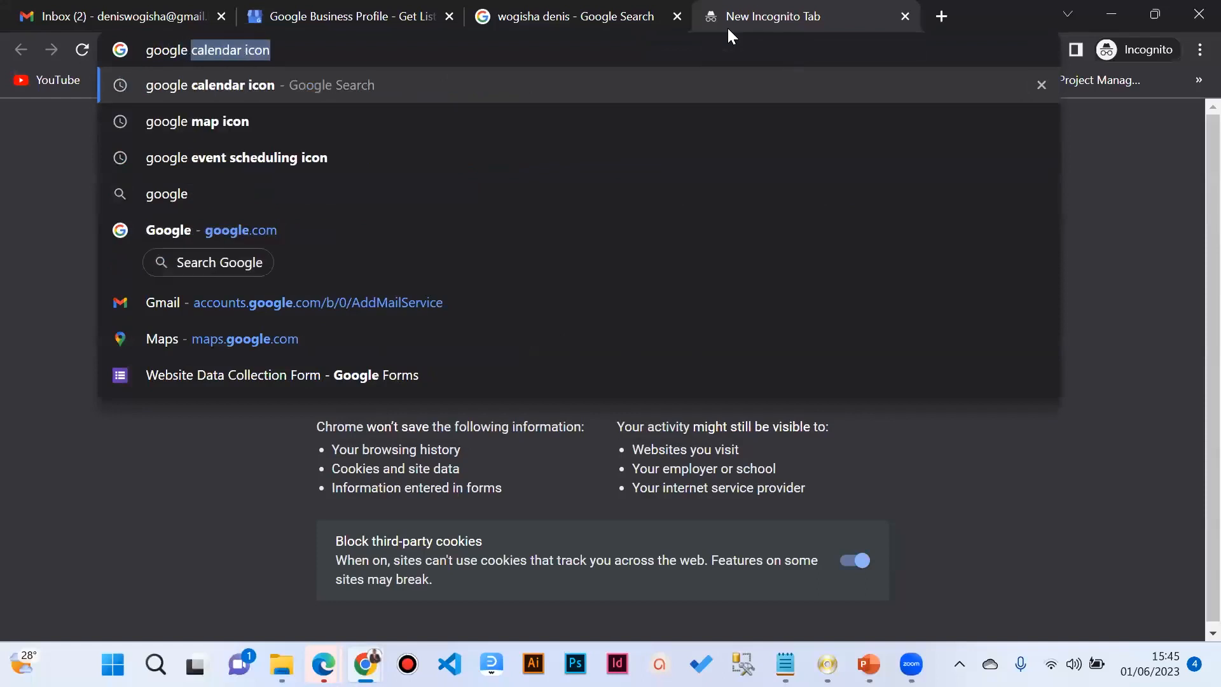
type("busi")
key("BackSpace")
type("sin")
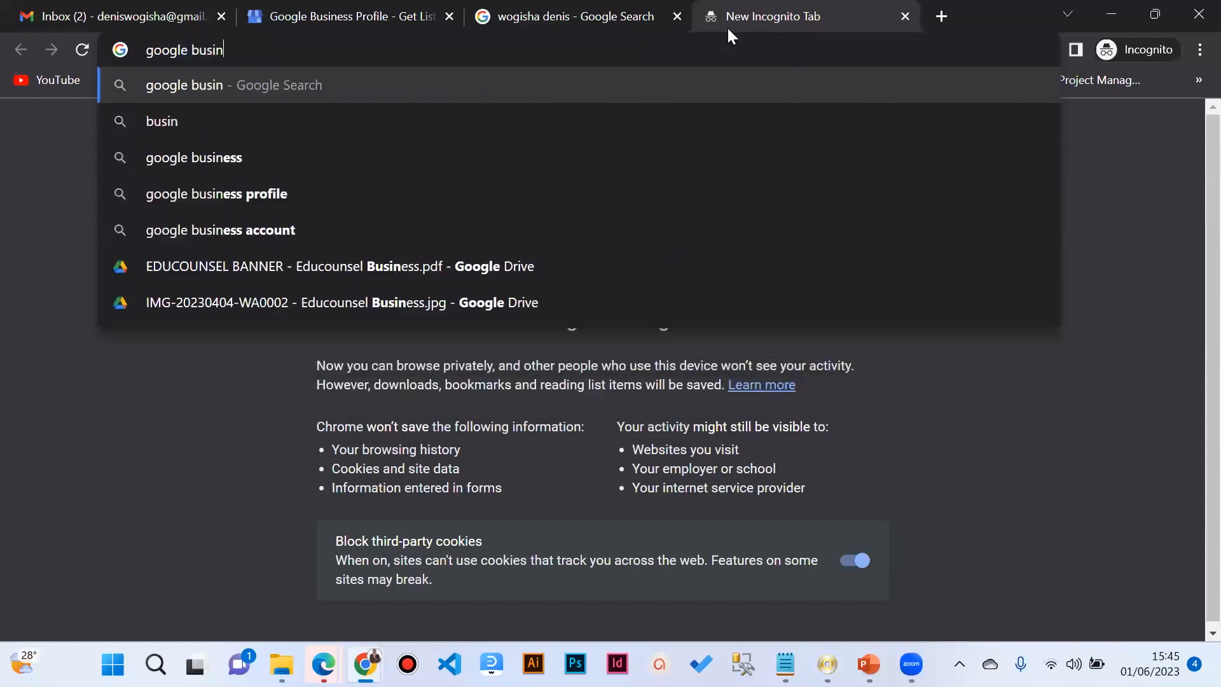
type("ess")
key("Return")
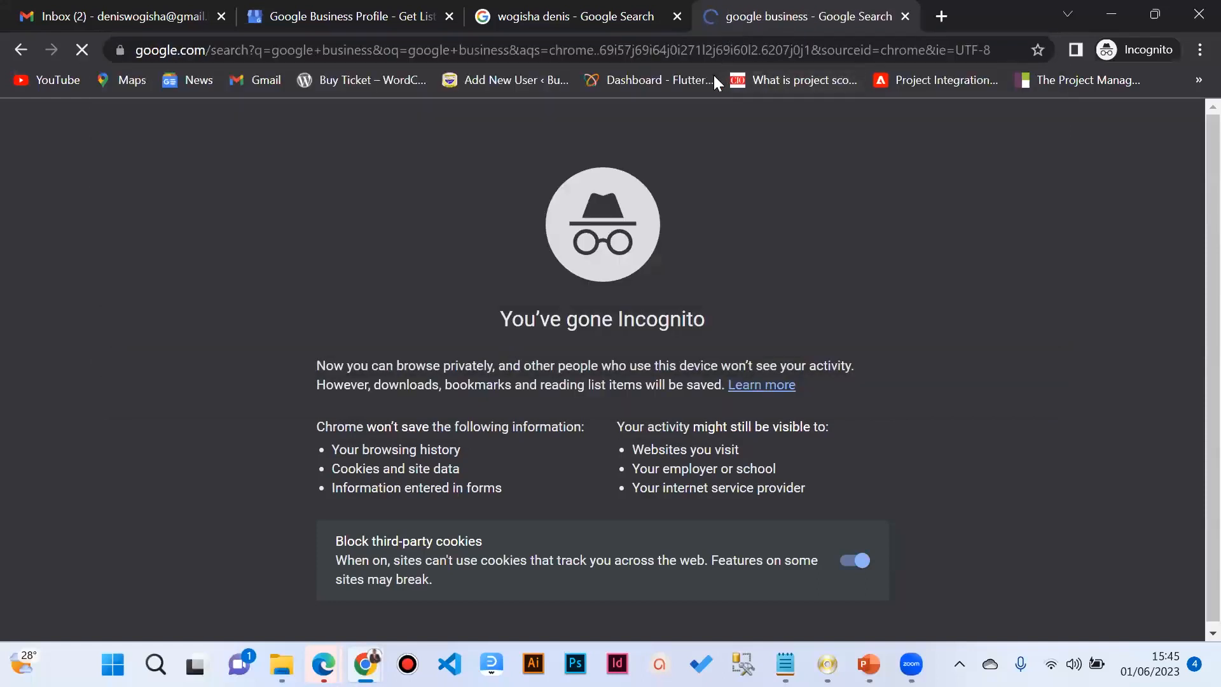
scroll(493, 185, "down", 3)
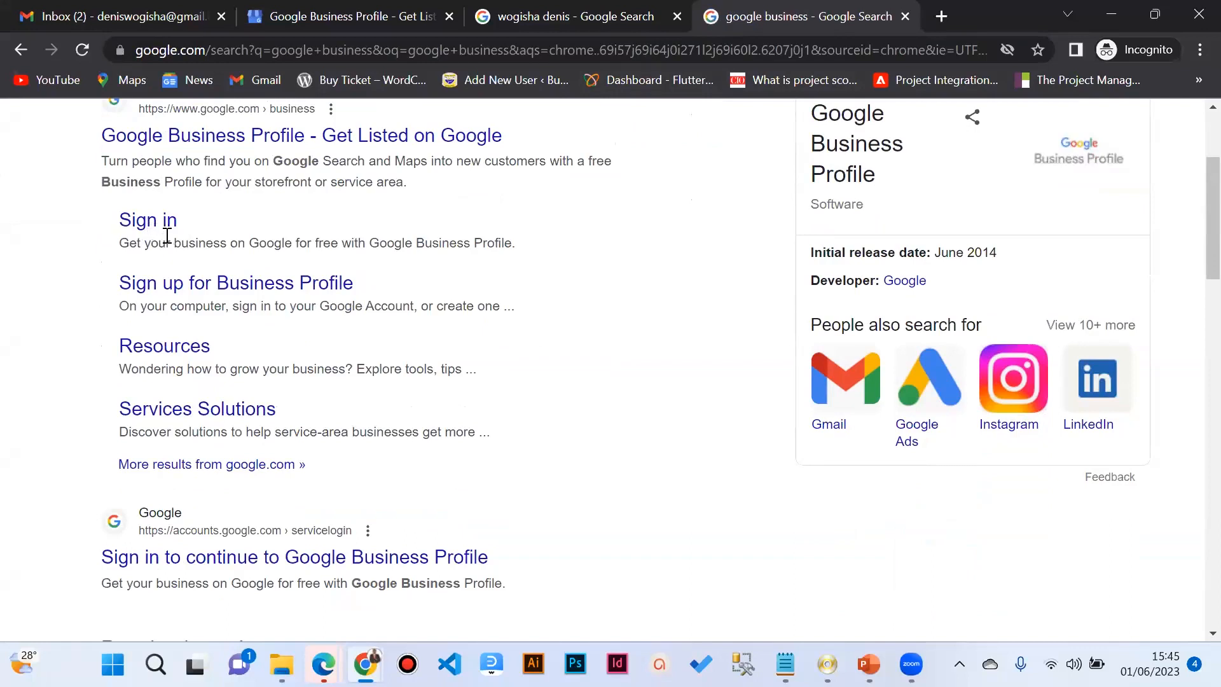
scroll(167, 236, "up", 3)
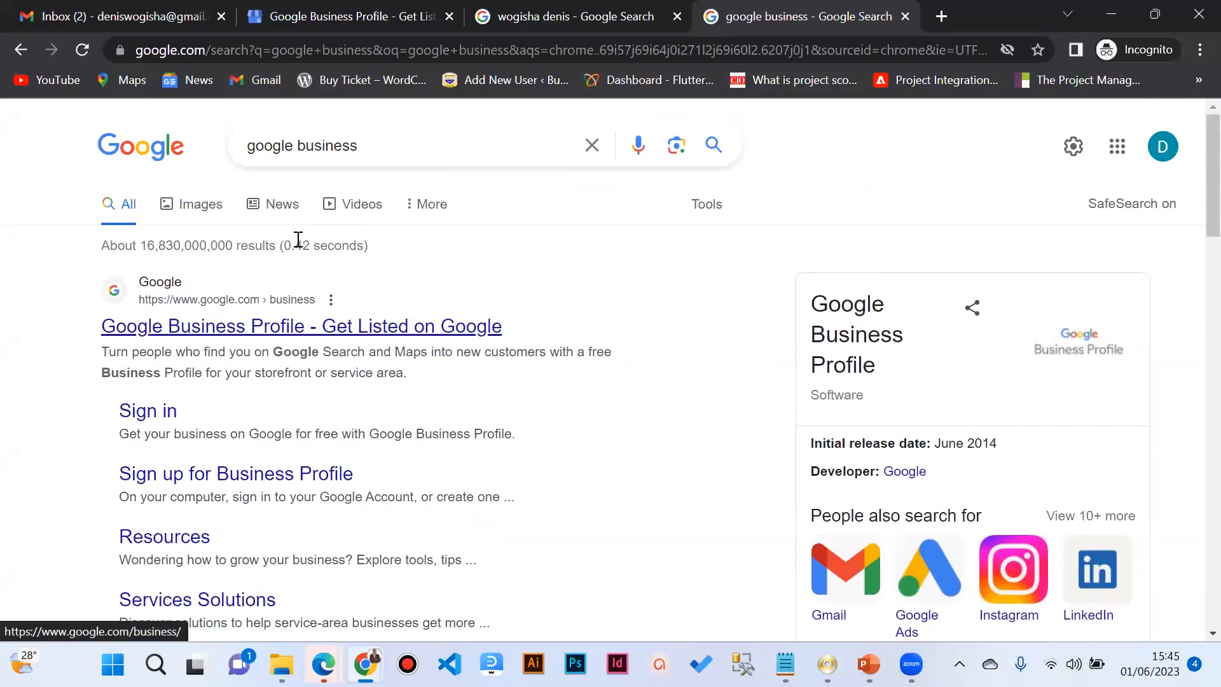
scroll(337, 261, "down", 3)
scroll(337, 254, "up", 3)
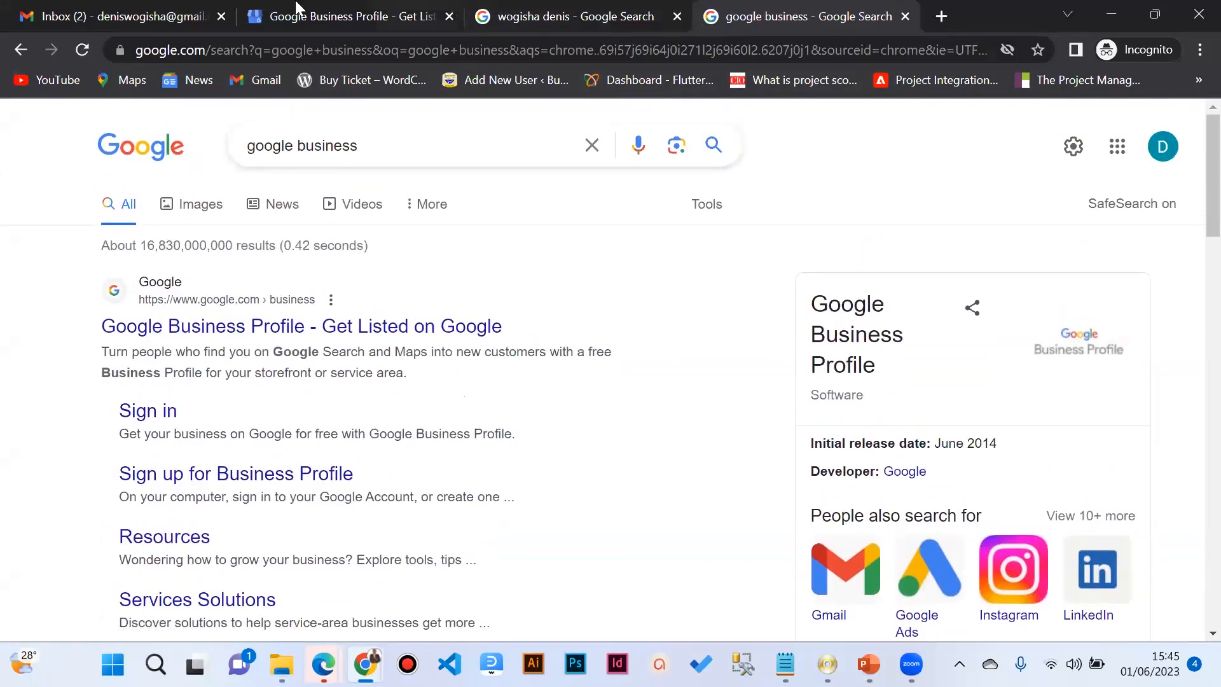
Step: Revisit the Business Profile tab, then open another incognito tab and enter the presenter's name
left_click(372, 16)
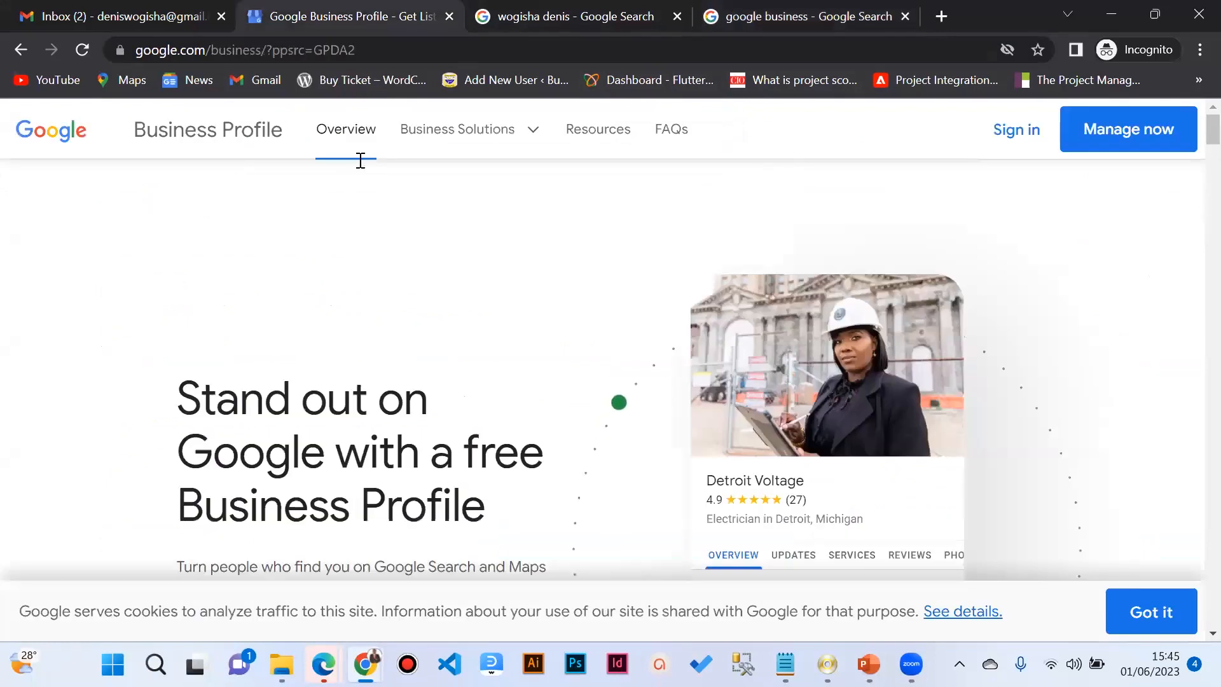
left_click(939, 16)
type("w")
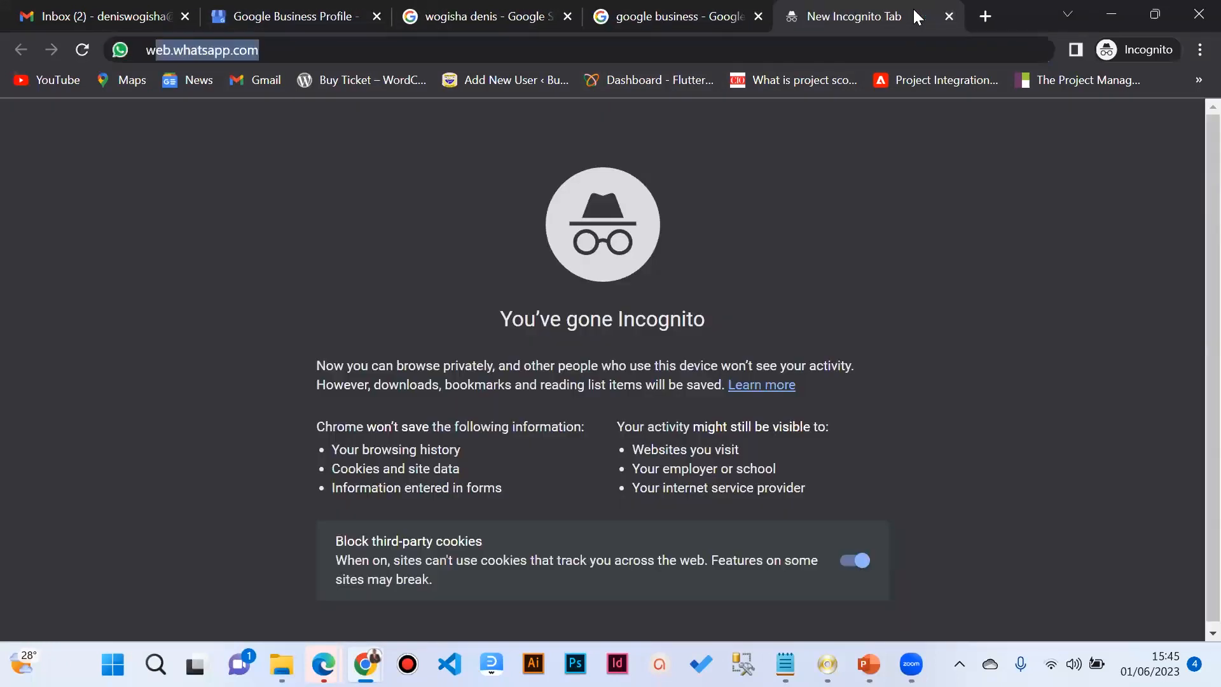
type("ogisha ")
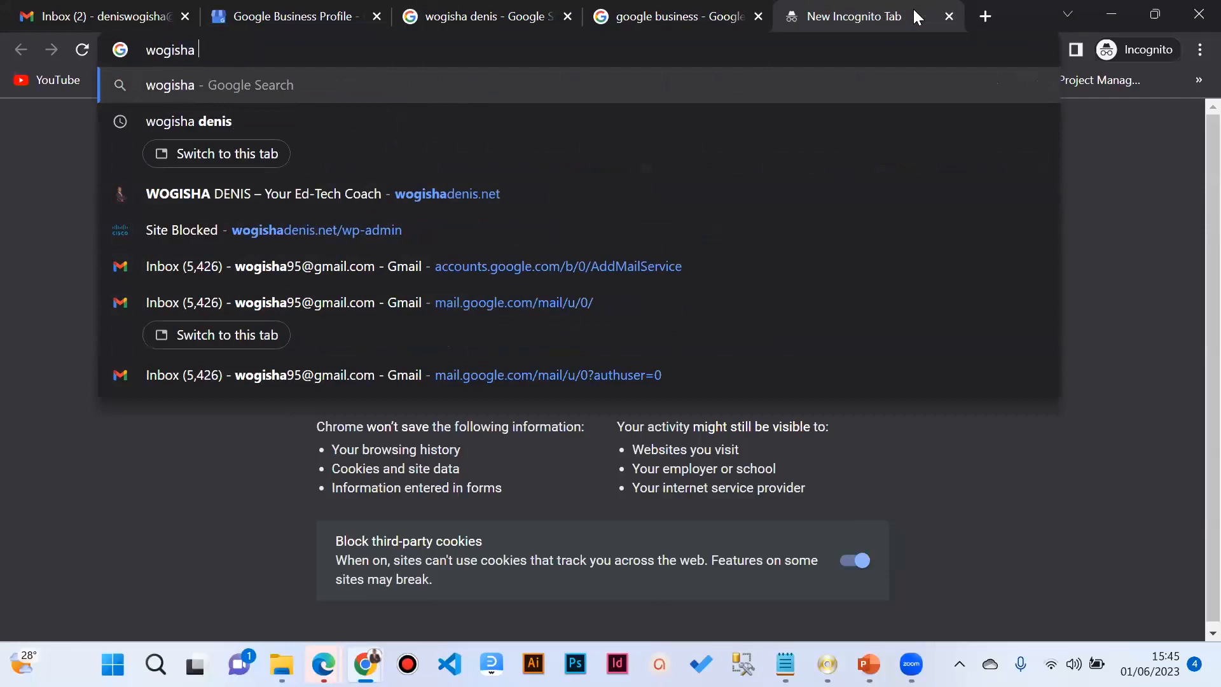
type("denis")
Step: Search for the presenter's name and scroll through the results and the business knowledge panel
key("Return")
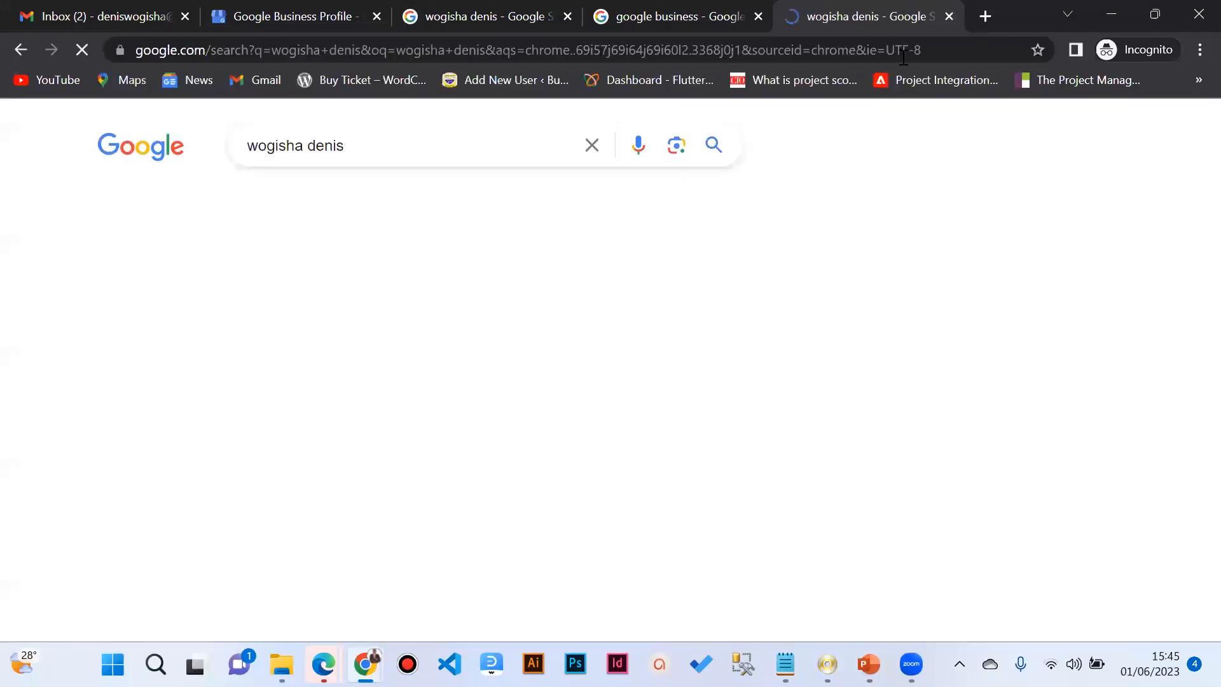
scroll(826, 242, "down", 3)
scroll(845, 254, "up", 2)
scroll(847, 254, "up", 2)
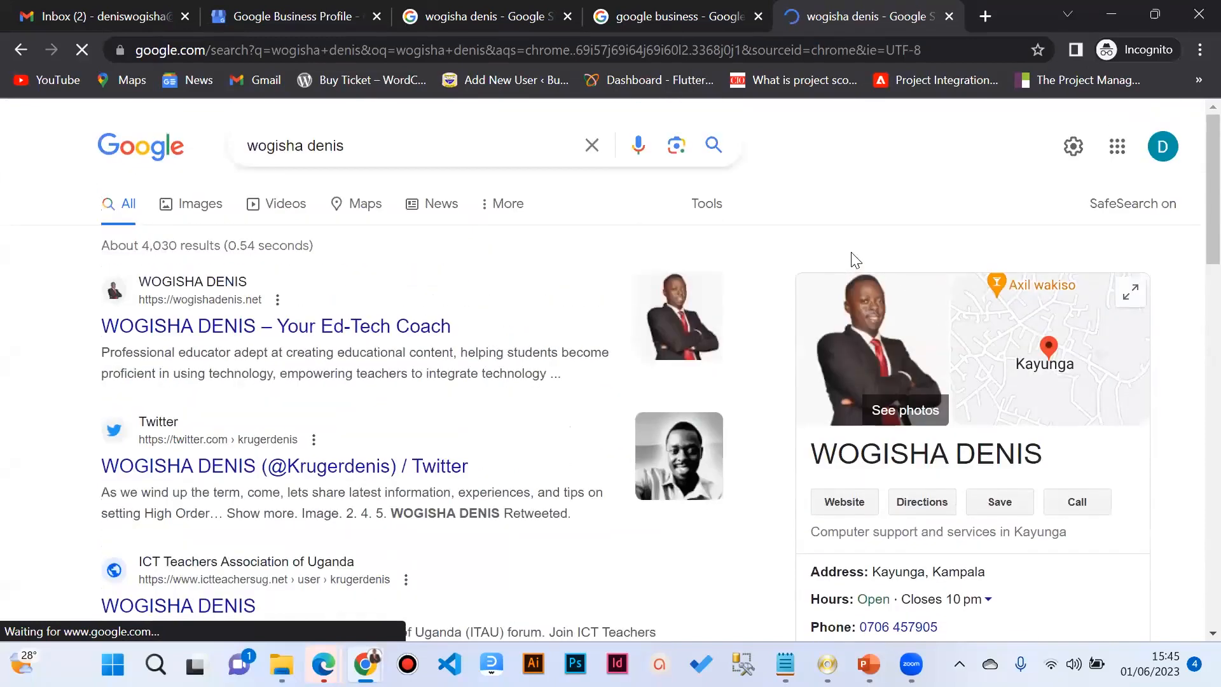
scroll(869, 268, "down", 3)
scroll(869, 268, "up", 3)
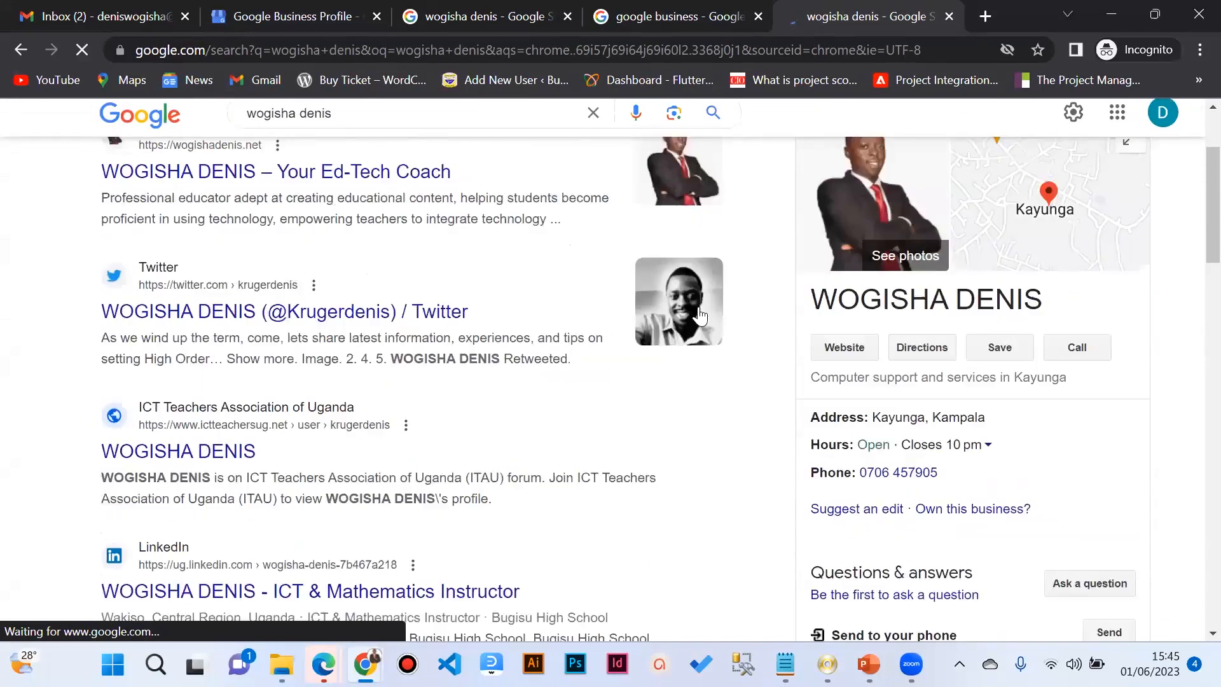
scroll(402, 345, "down", 4)
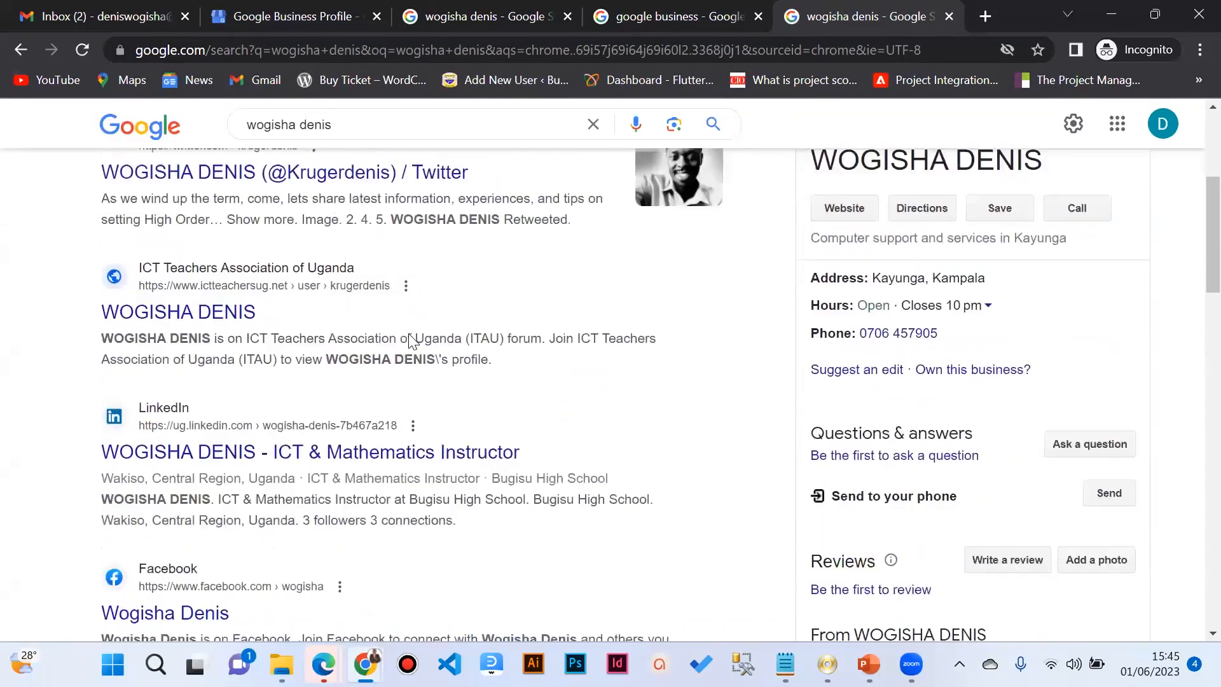
scroll(407, 342, "up", 3)
scroll(405, 341, "down", 5)
scroll(404, 341, "up", 1)
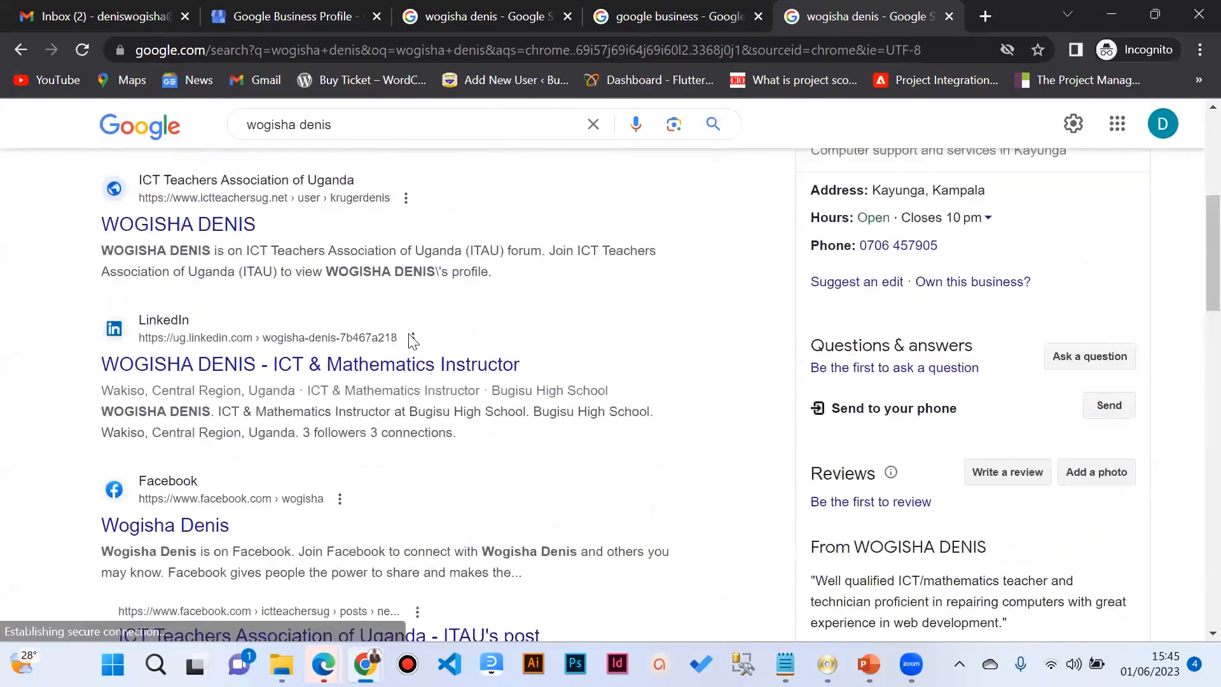
scroll(409, 343, "up", 5)
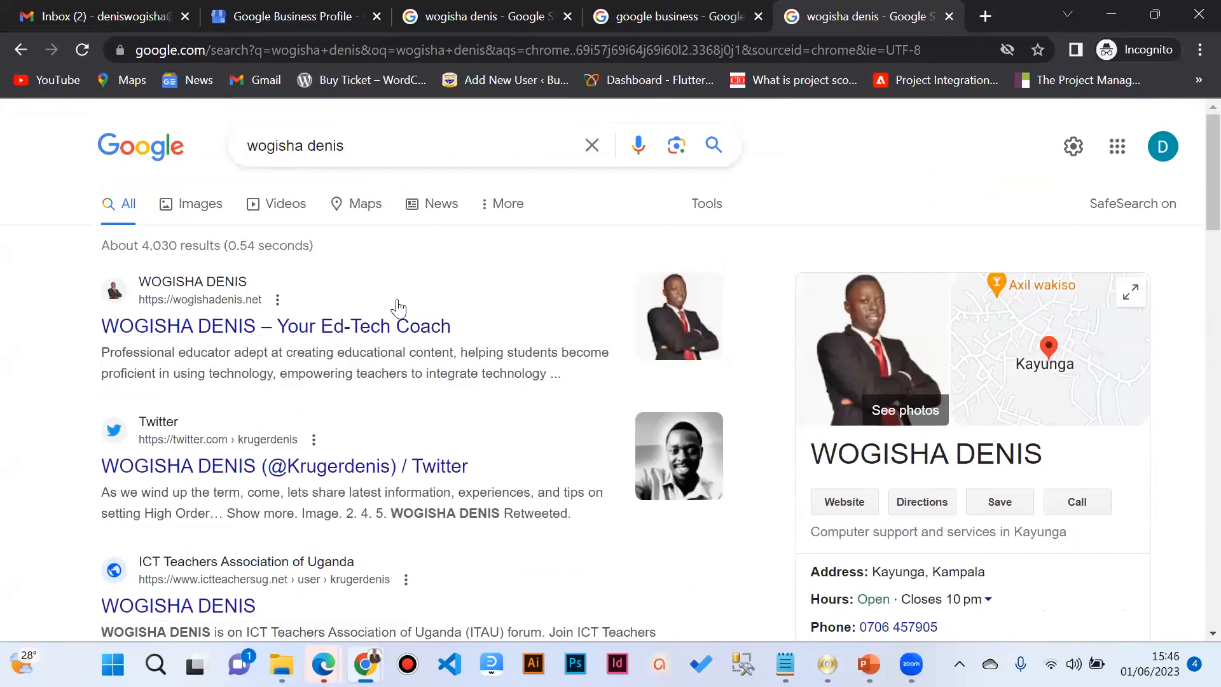
Step: Switch back to the 'google business' search results and look them over
left_click(607, 21)
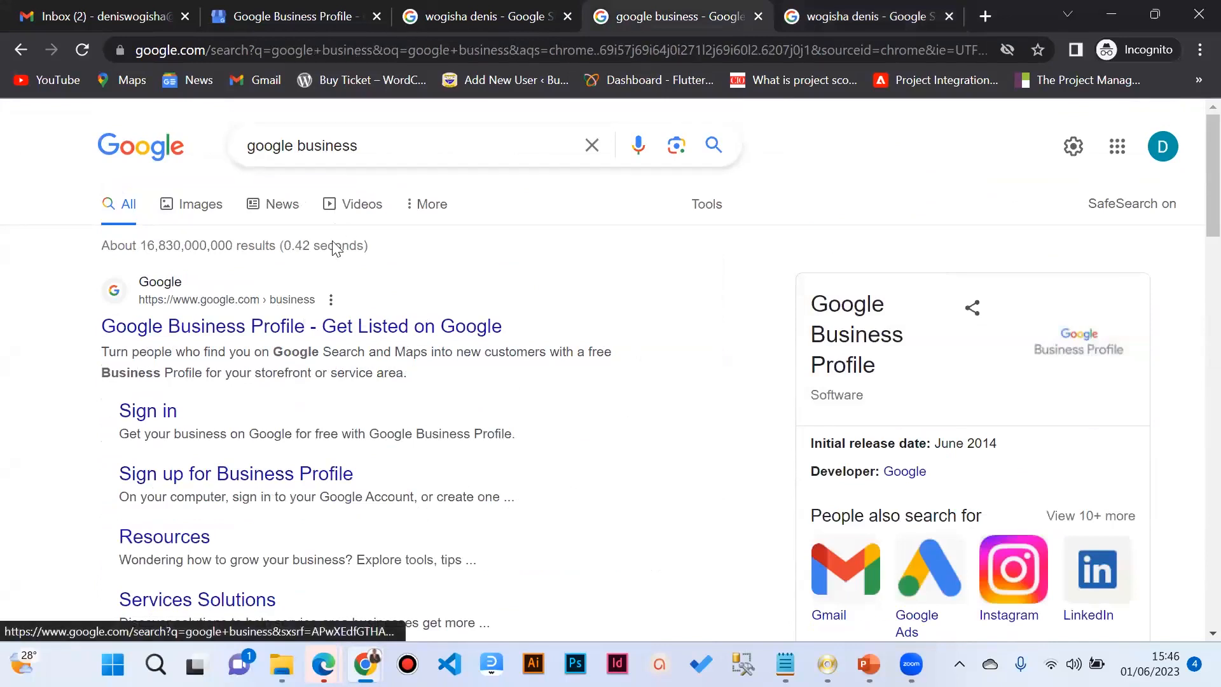
scroll(332, 242, "down", 1)
scroll(220, 353, "up", 1)
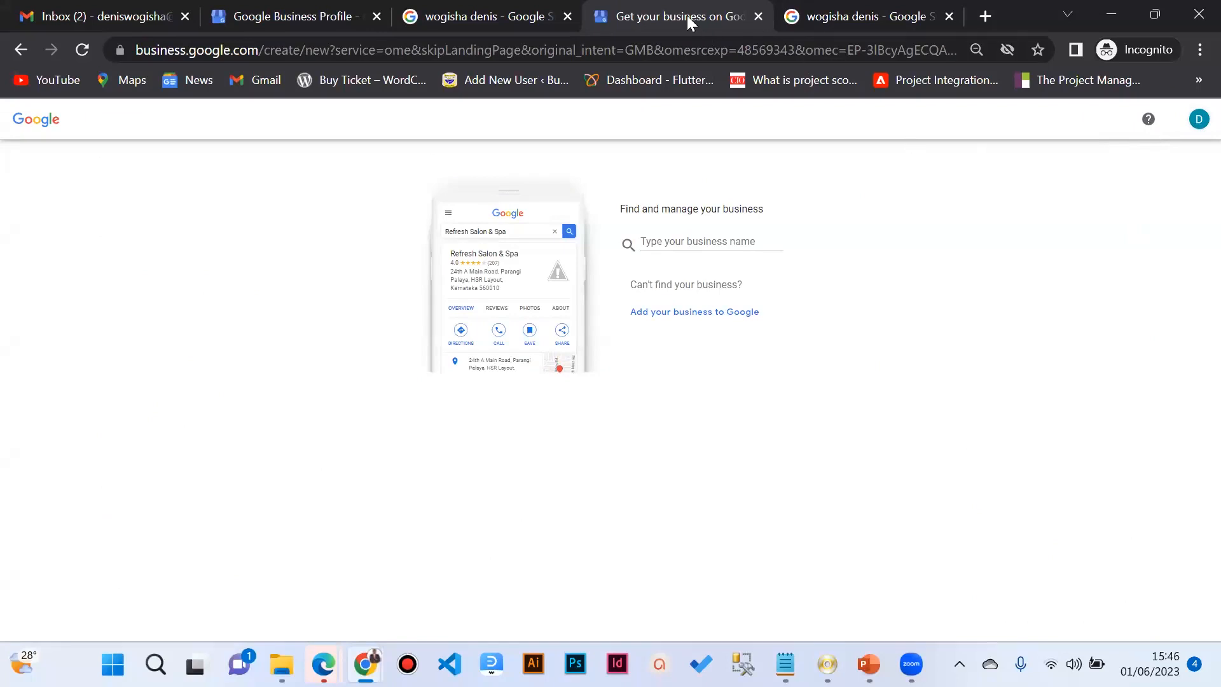
Step: Review the name search results, then close the duplicate name-search tab
left_click(864, 21)
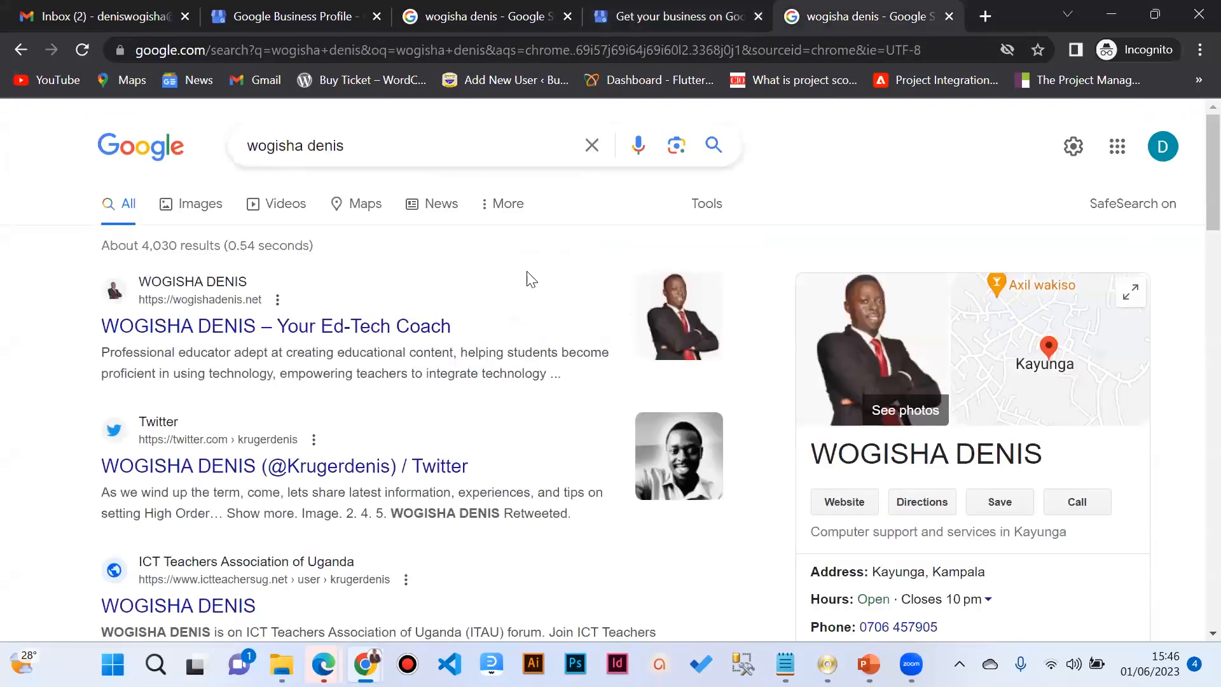
scroll(531, 279, "down", 9)
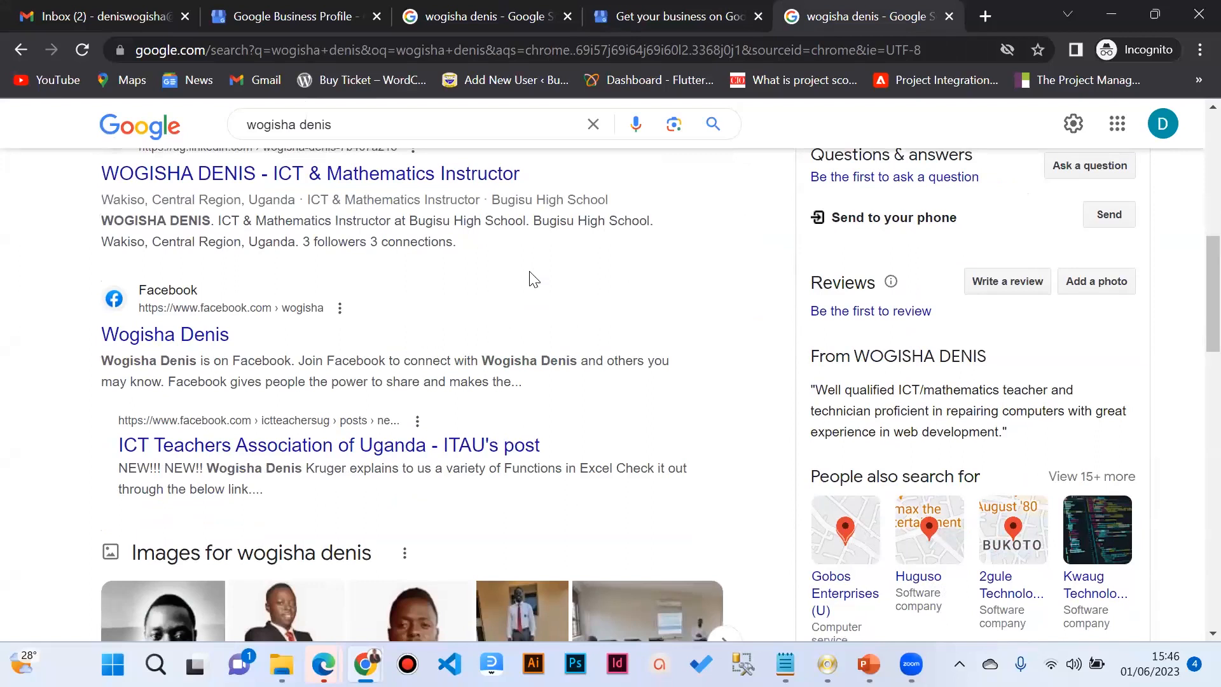
scroll(533, 280, "down", 5)
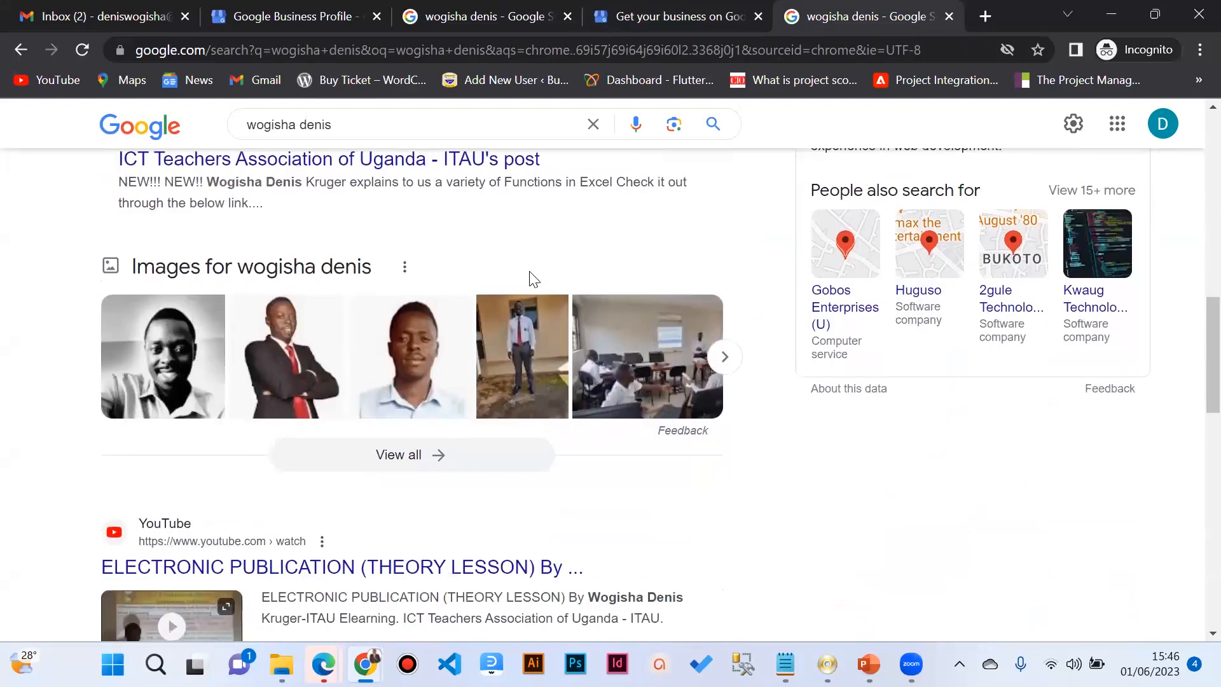
scroll(533, 280, "up", 14)
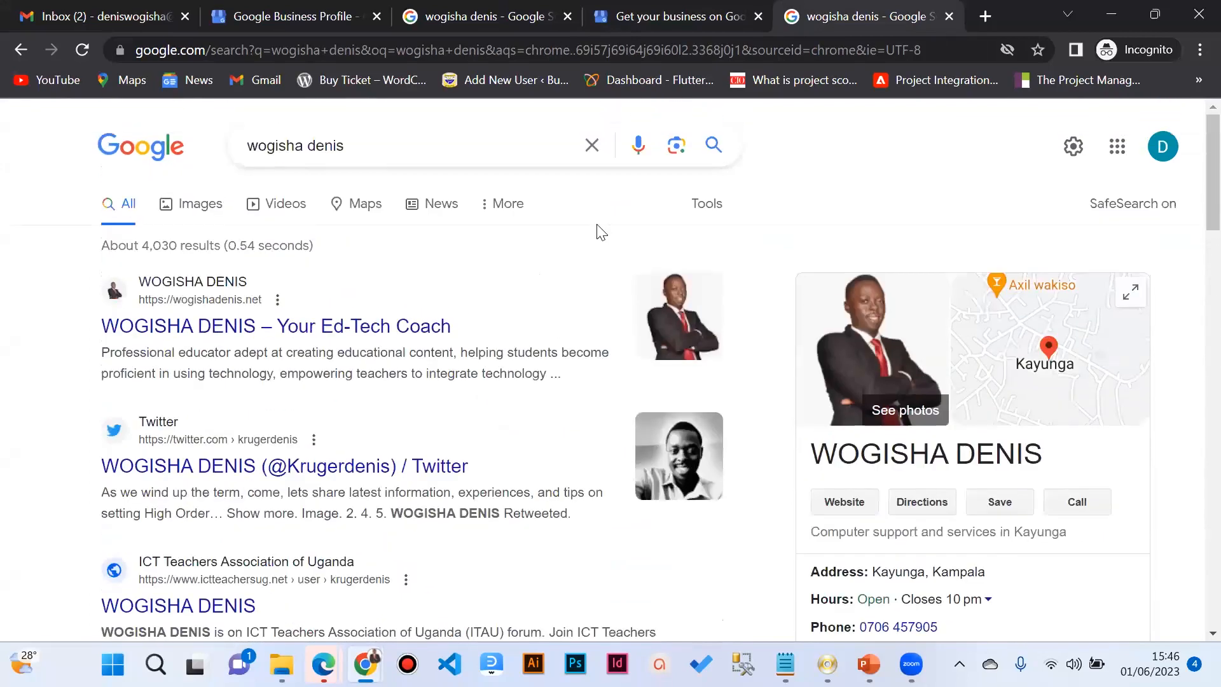
left_click(721, 14)
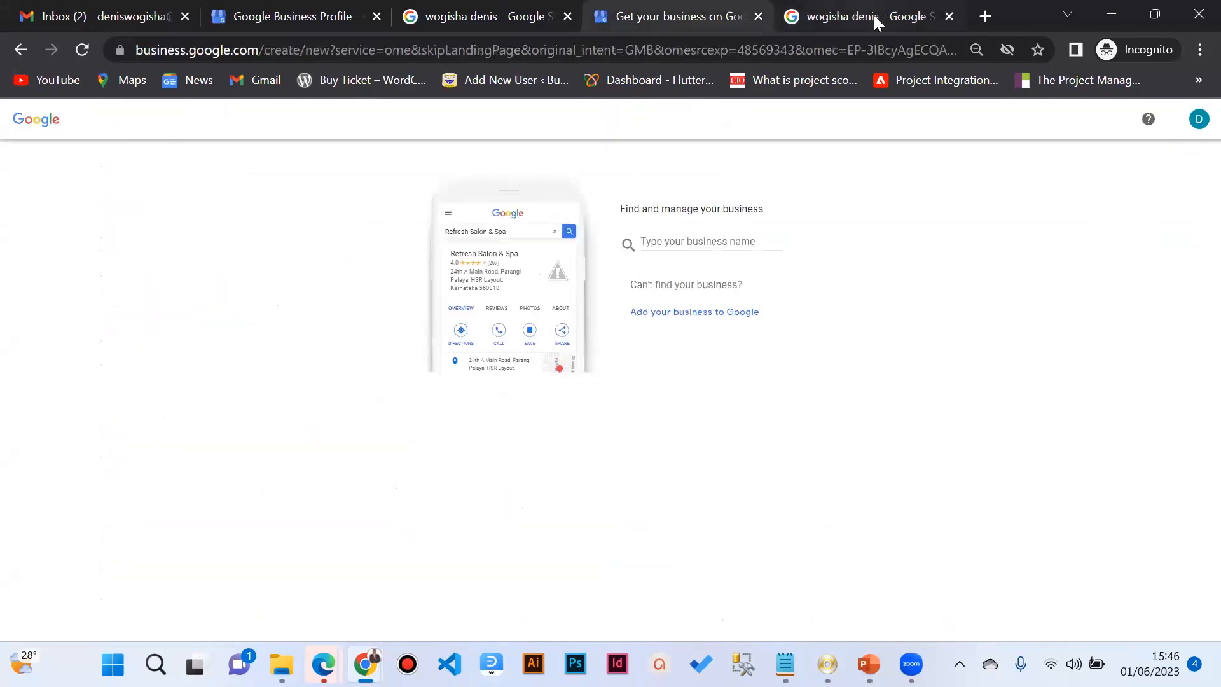
left_click(874, 15)
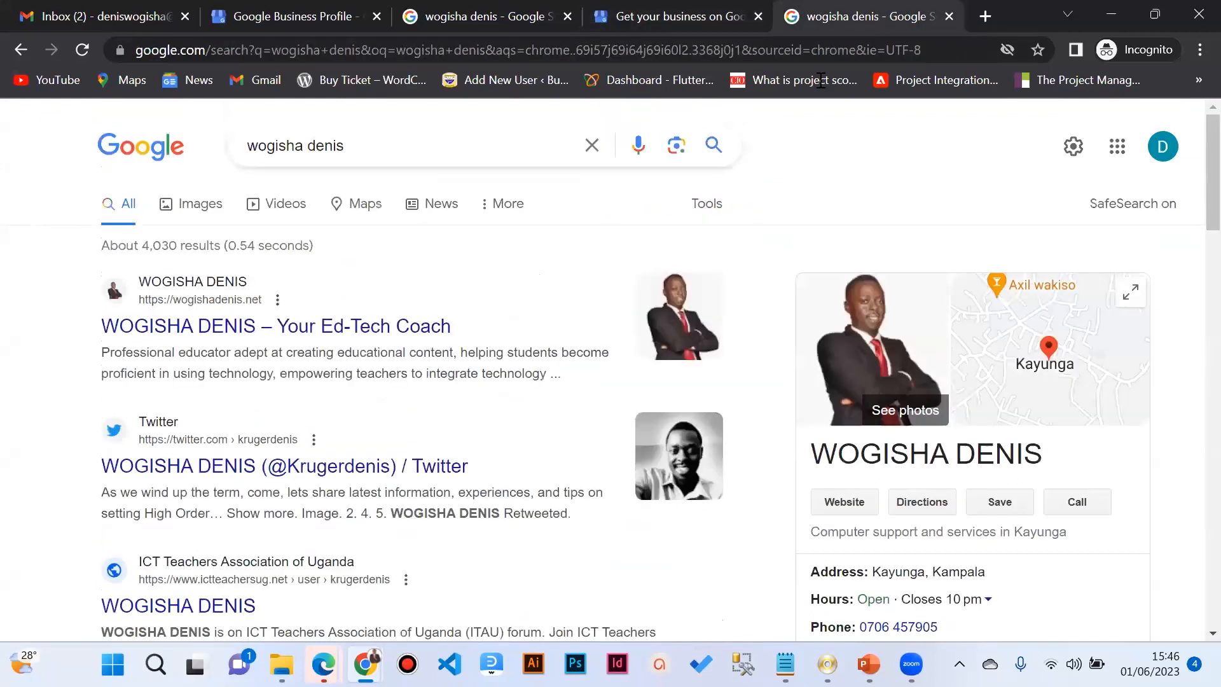
left_click(949, 16)
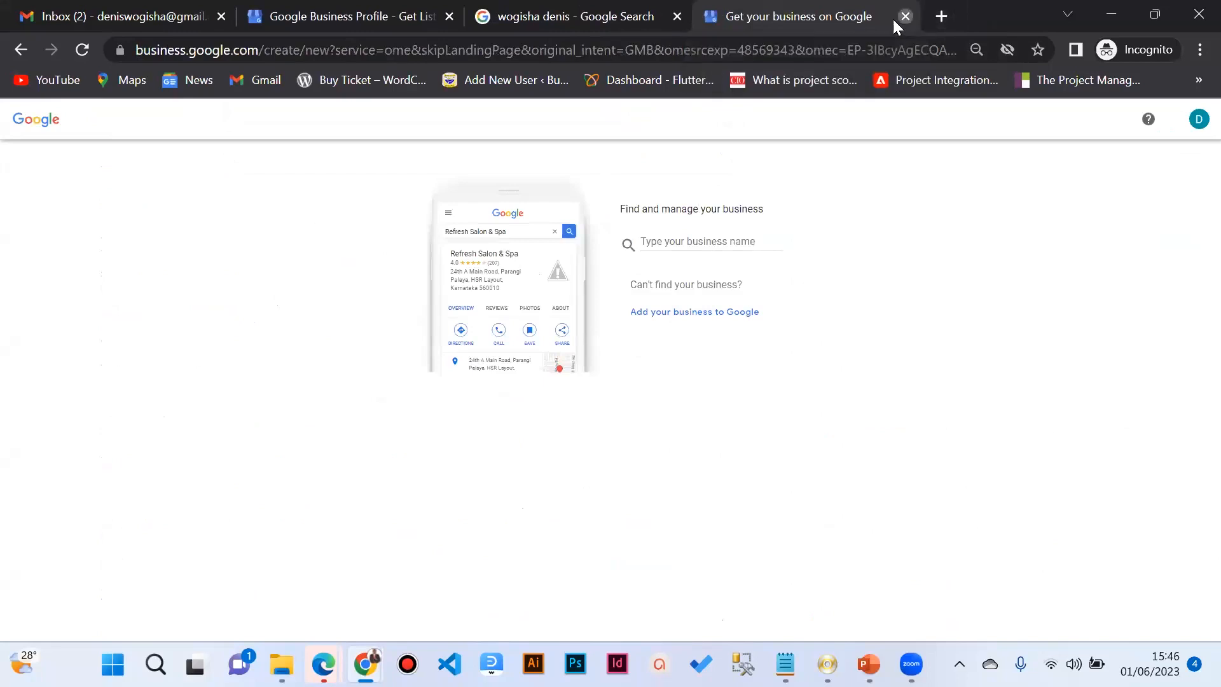
Step: Close the business setup and remaining name-search tabs, then open a fresh incognito tab
left_click(904, 17)
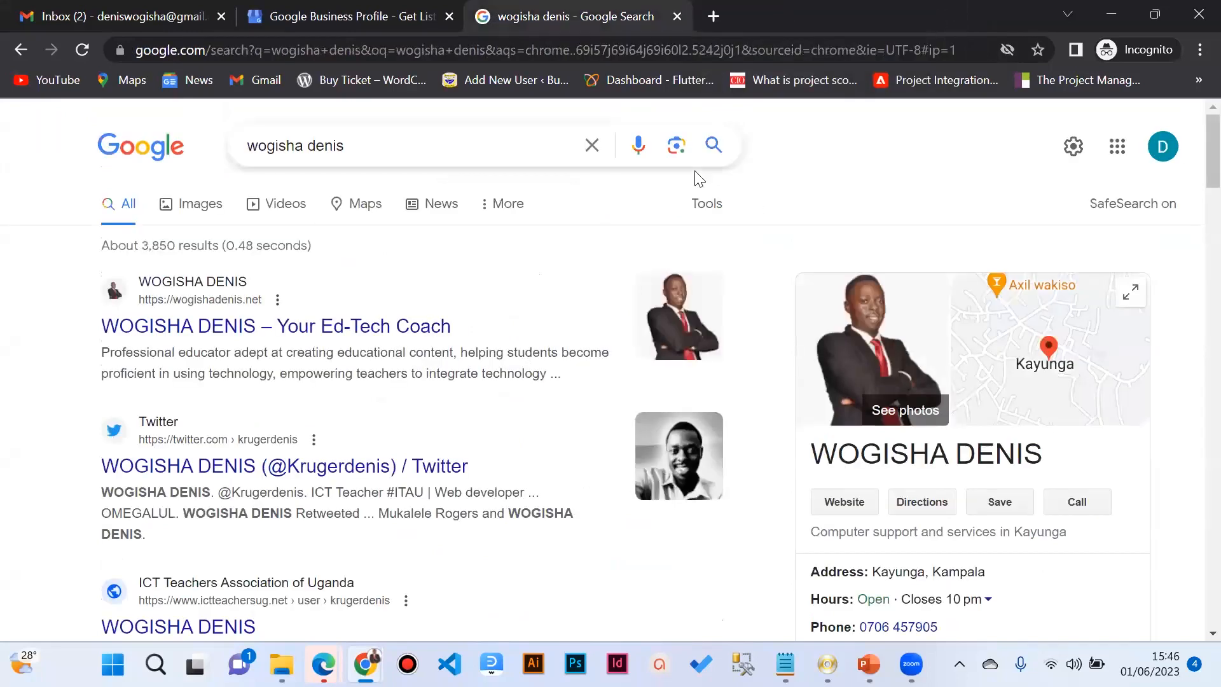
left_click(676, 16)
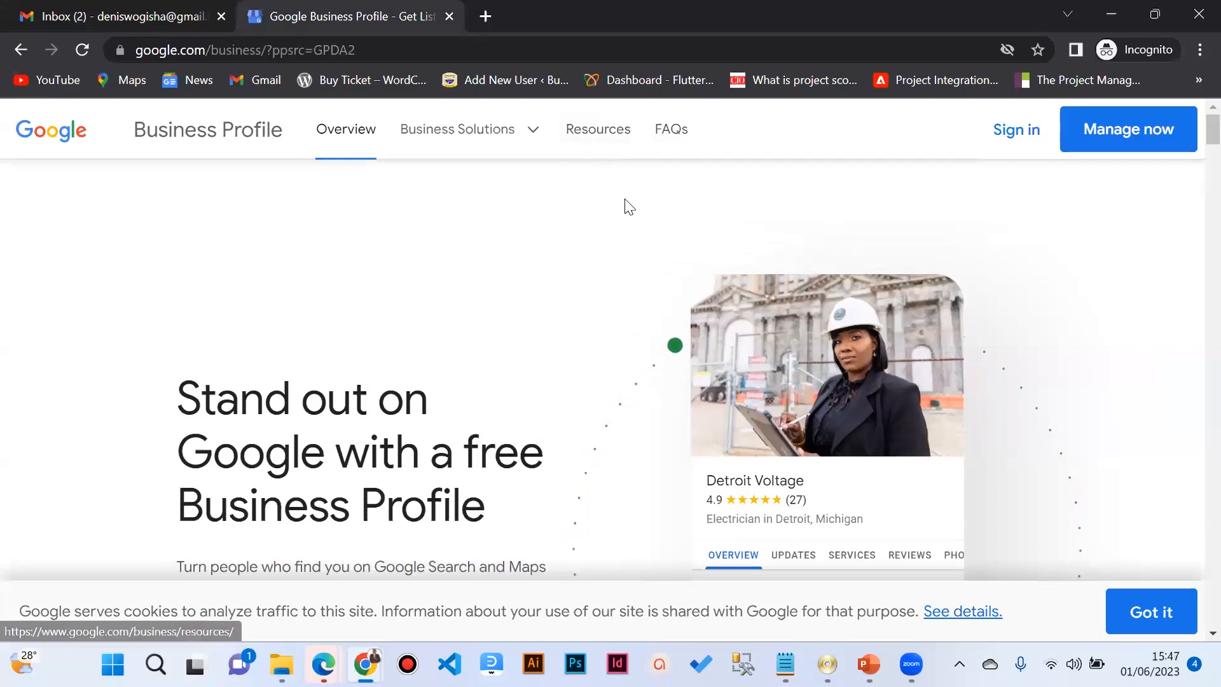
left_click(486, 17)
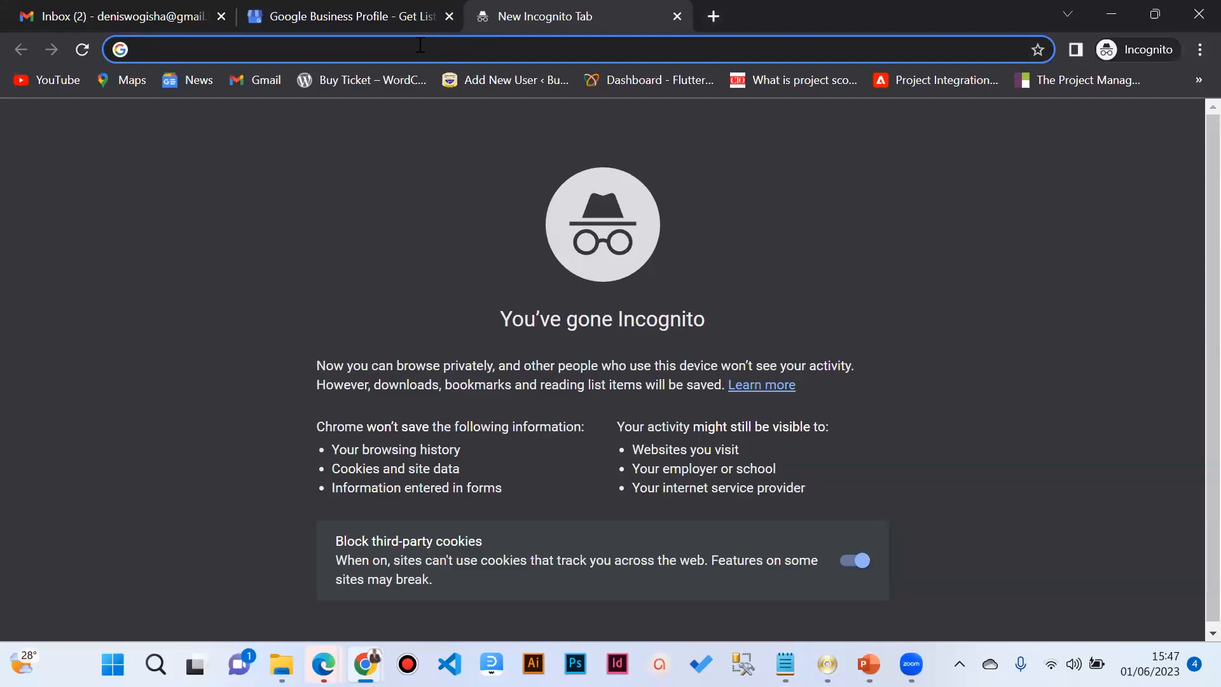
left_click(221, 15)
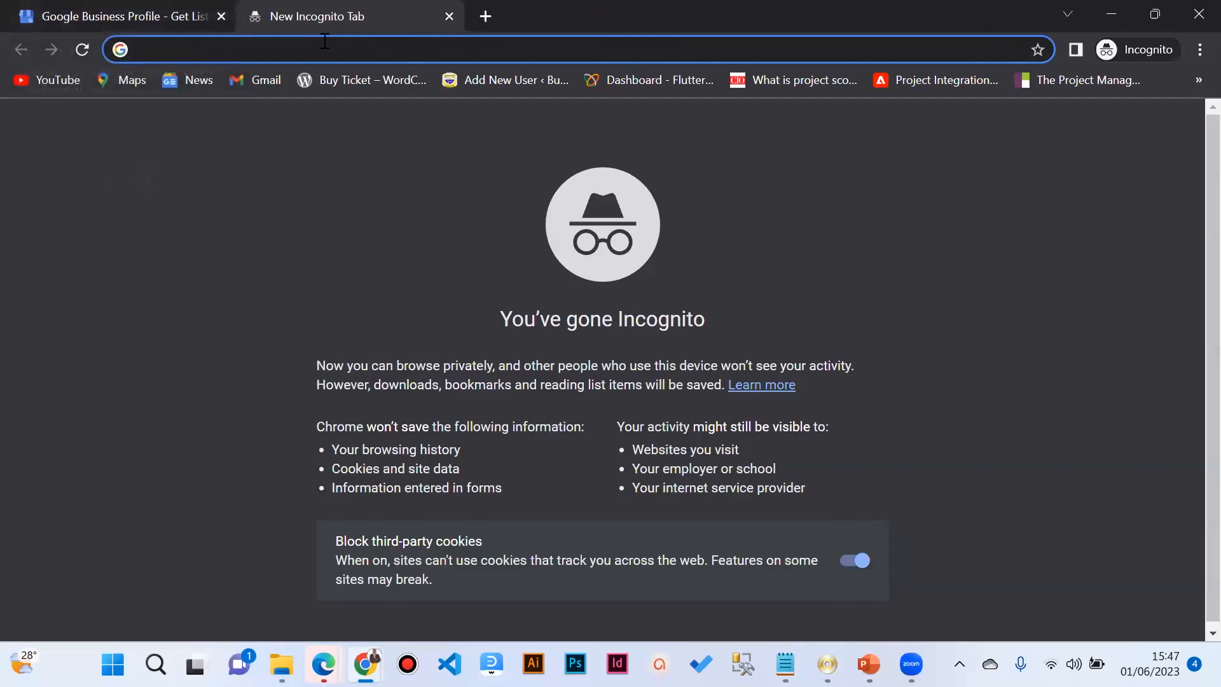
type("gma")
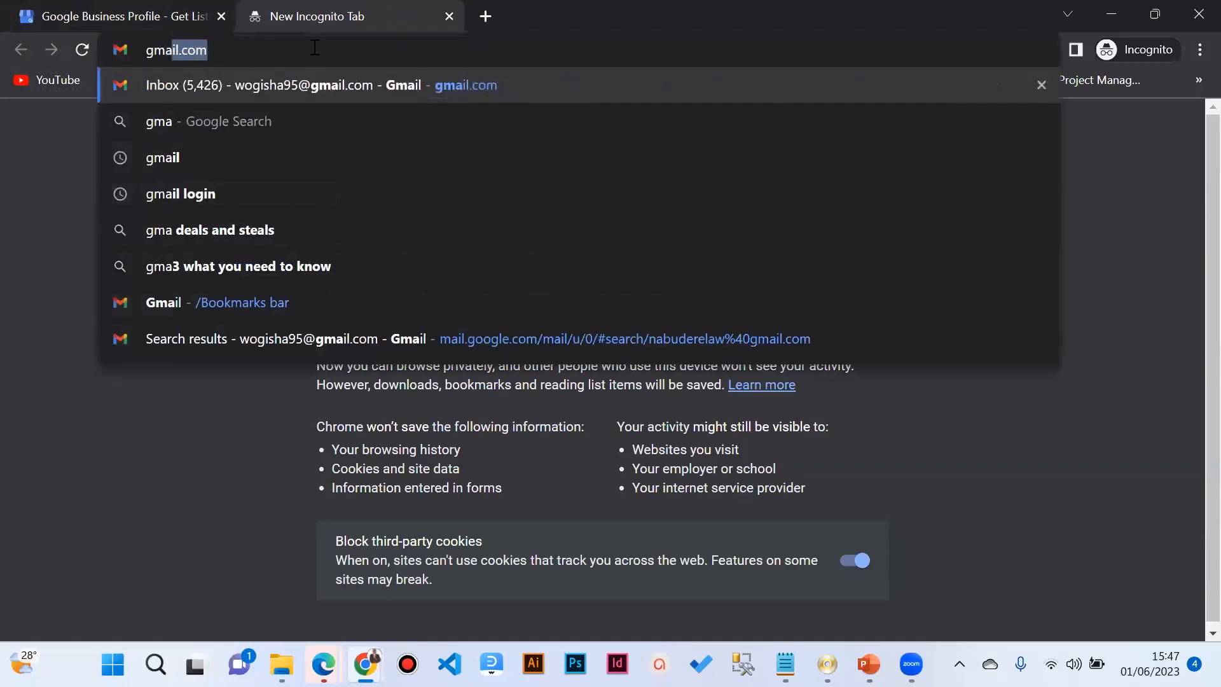
key("BackSpace")
key("BackSpace")
key("BackSpace")
key("BackSpace")
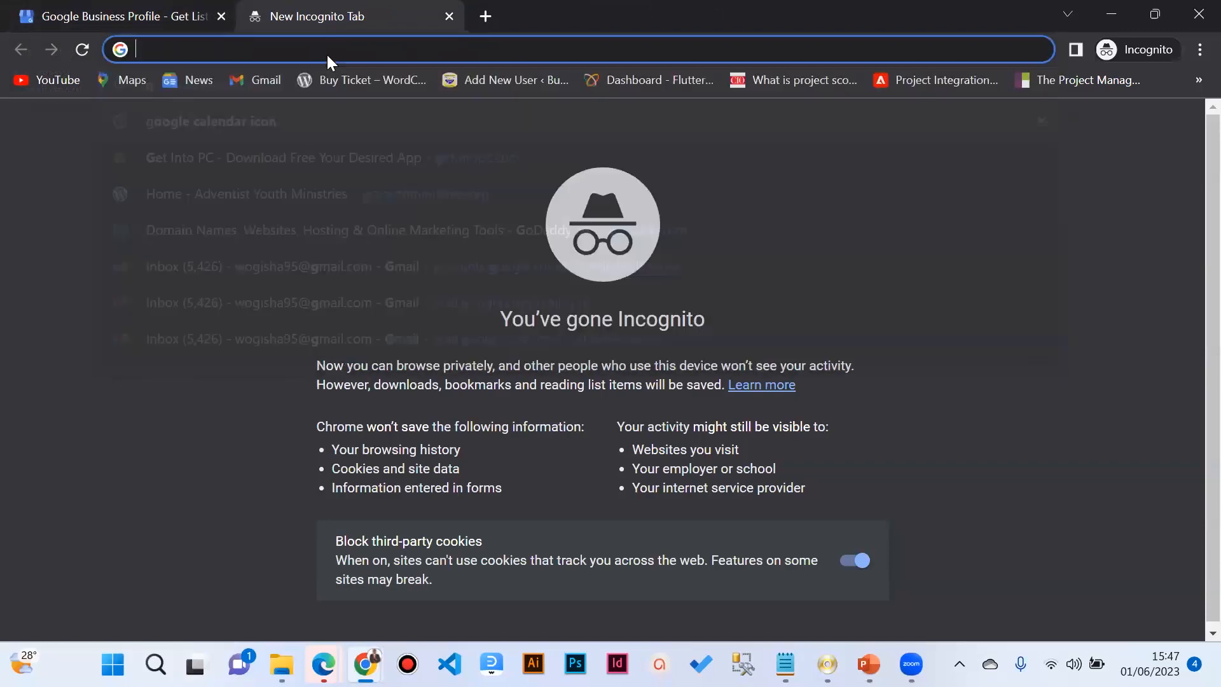
type("www.g")
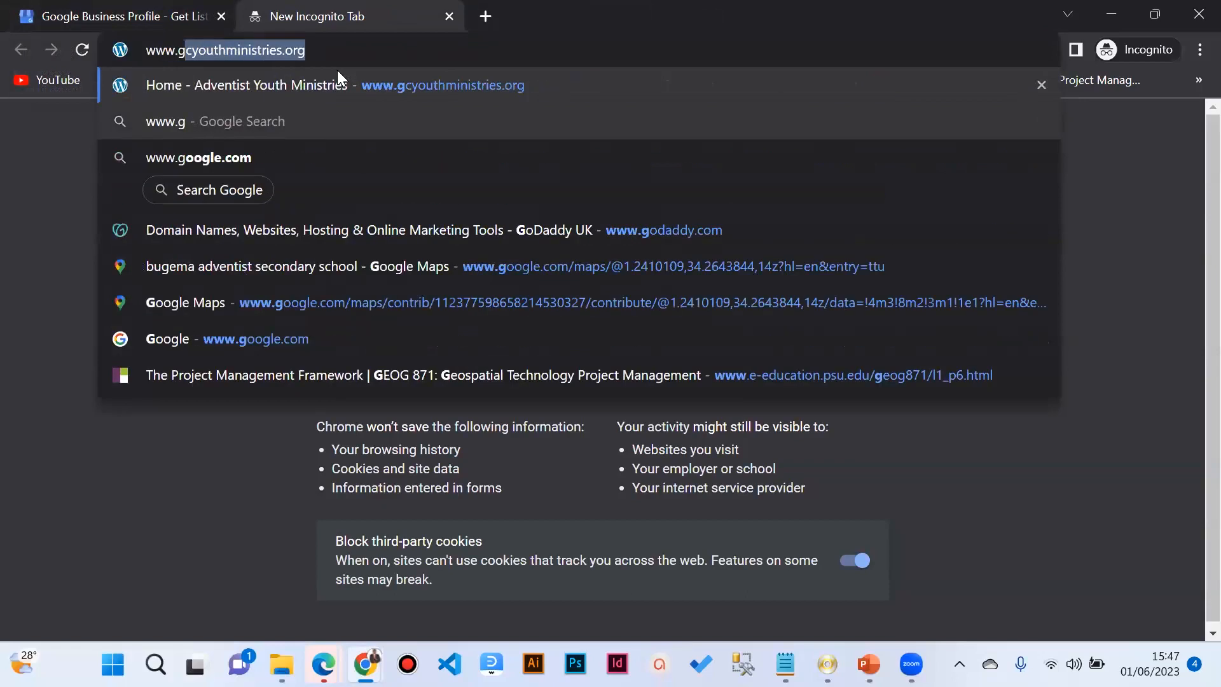
type("mail.com")
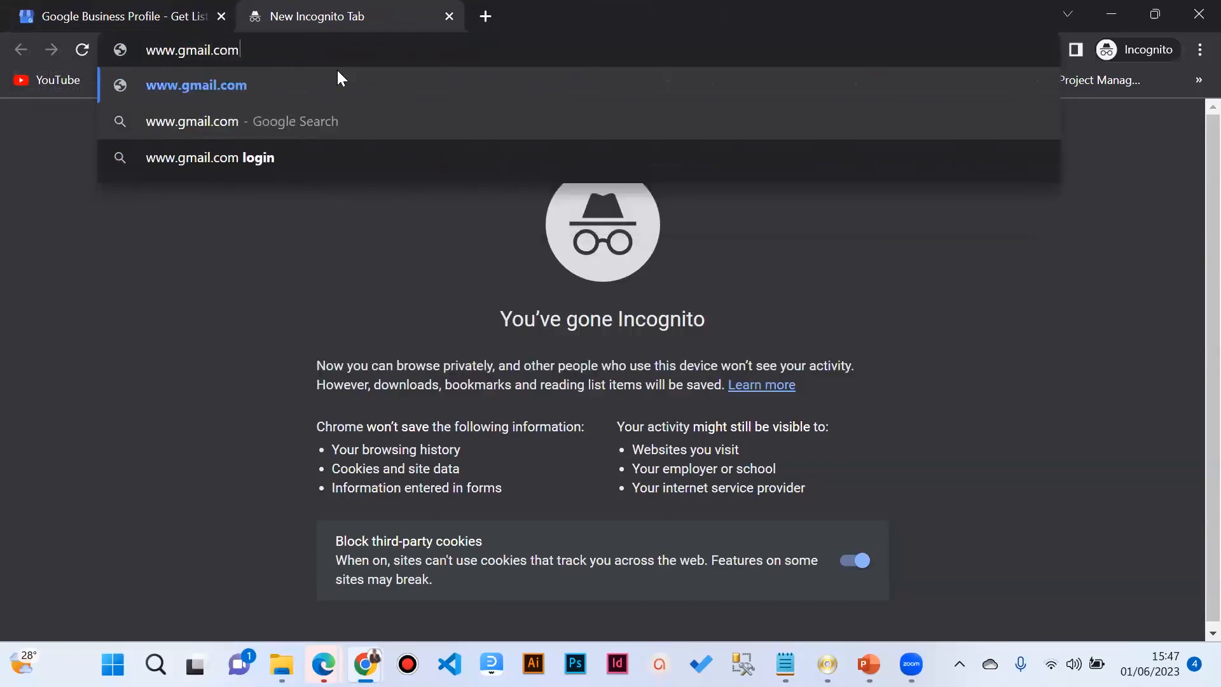
key("Return")
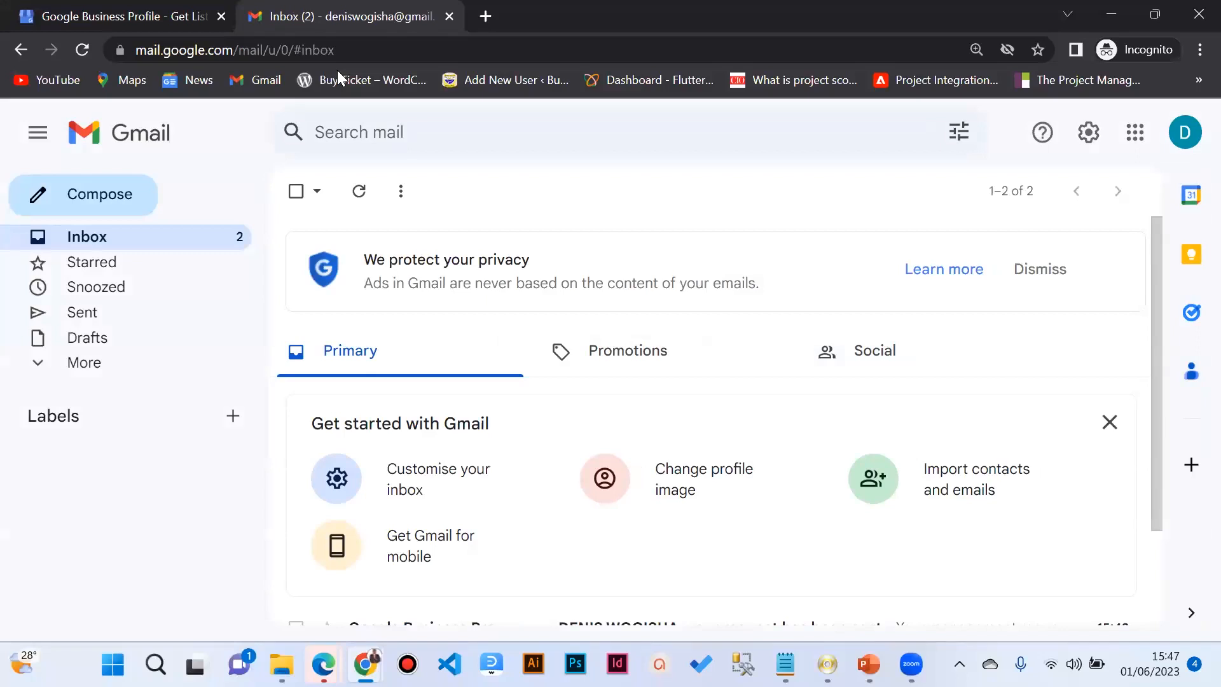
left_click(297, 57)
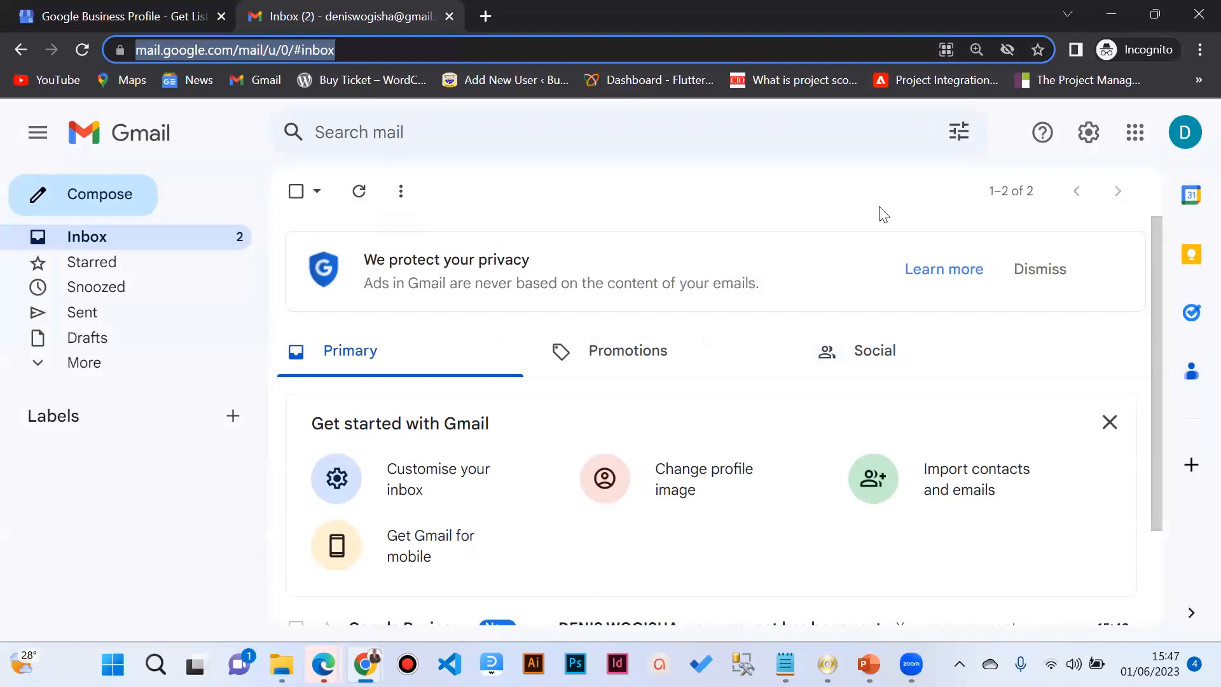
left_click(1135, 137)
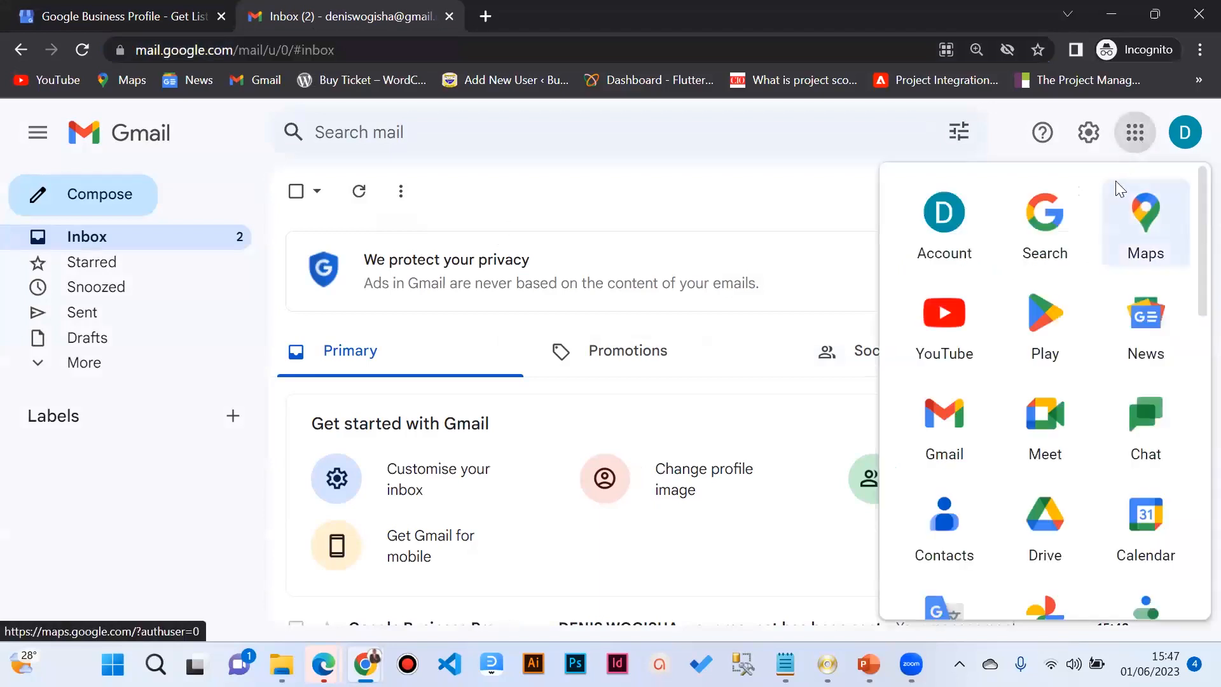
scroll(1088, 347, "down", 5)
scroll(1088, 346, "down", 5)
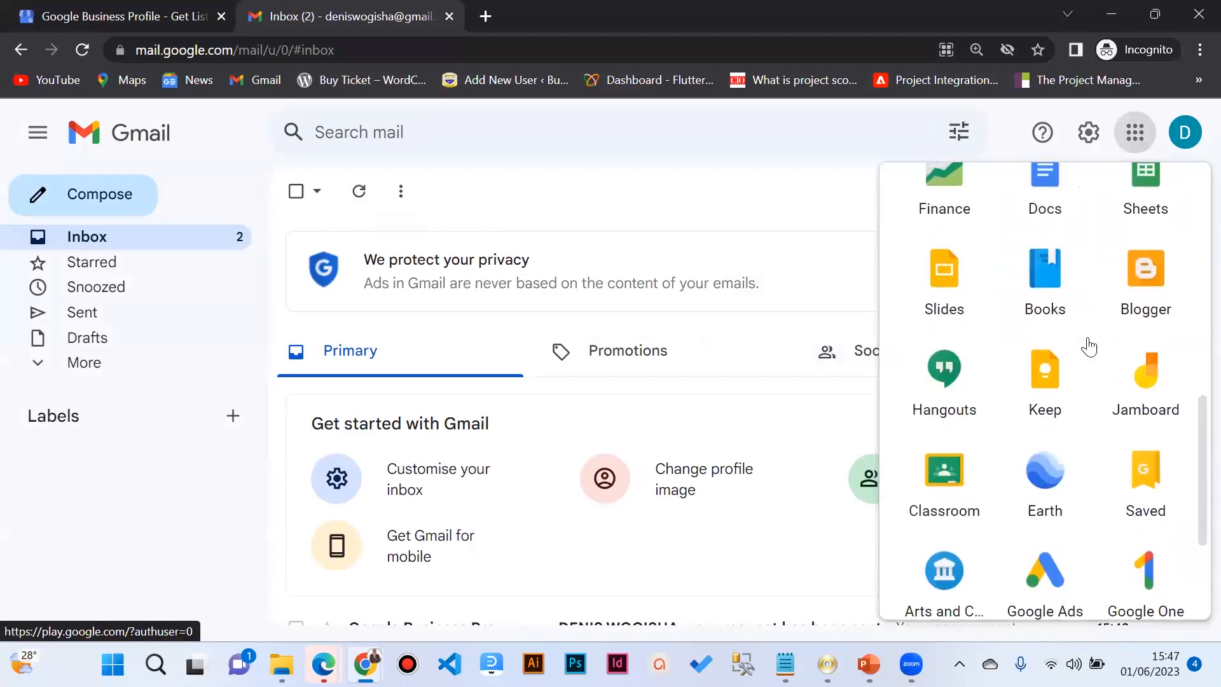
scroll(1088, 347, "up", 6)
scroll(1089, 347, "down", 8)
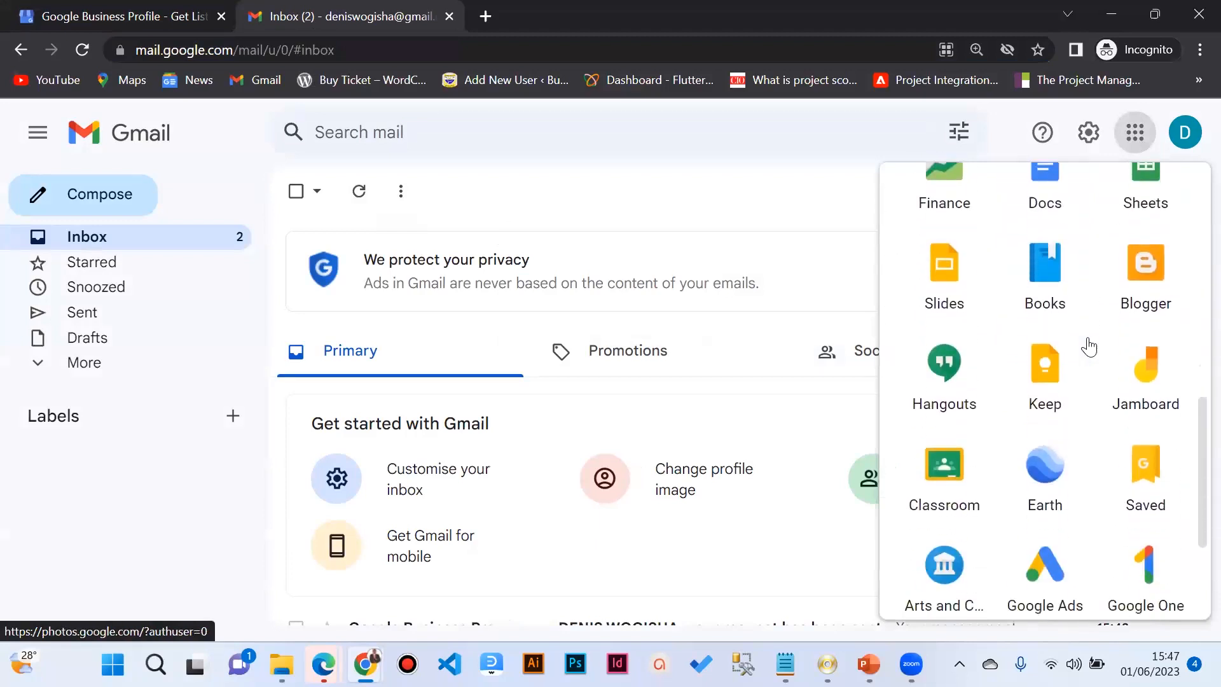
scroll(1112, 373, "up", 10)
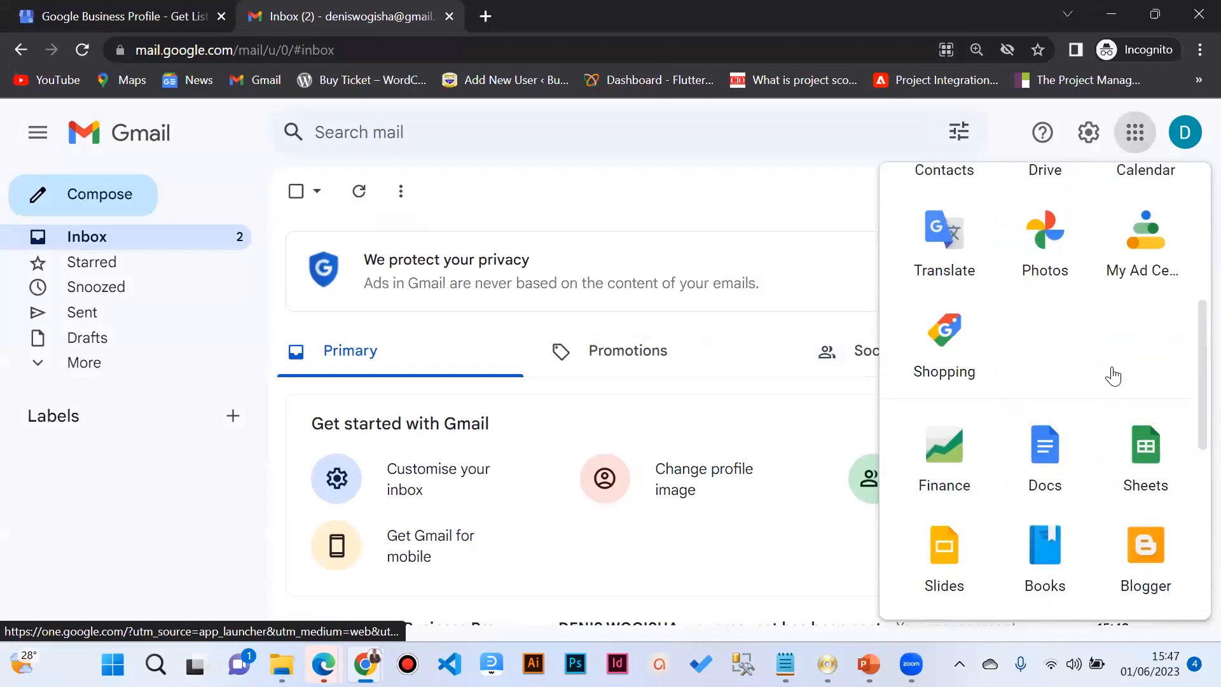
scroll(1111, 377, "down", 4)
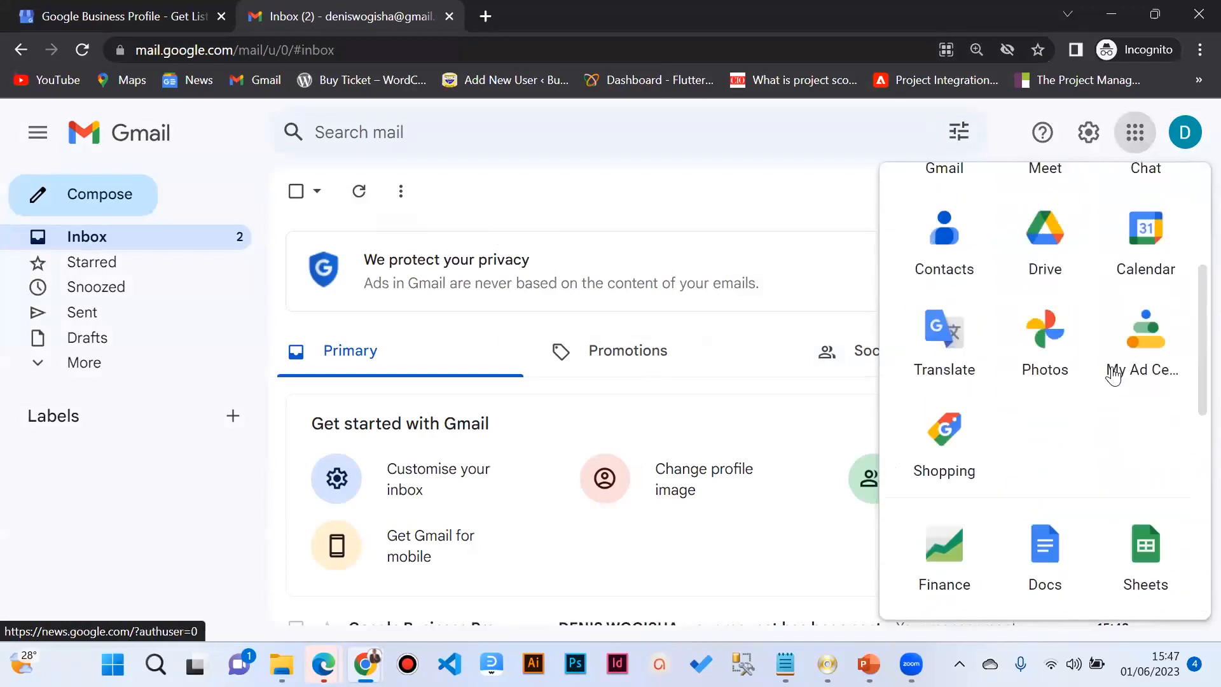
scroll(1113, 377, "up", 3)
scroll(1112, 376, "up", 1)
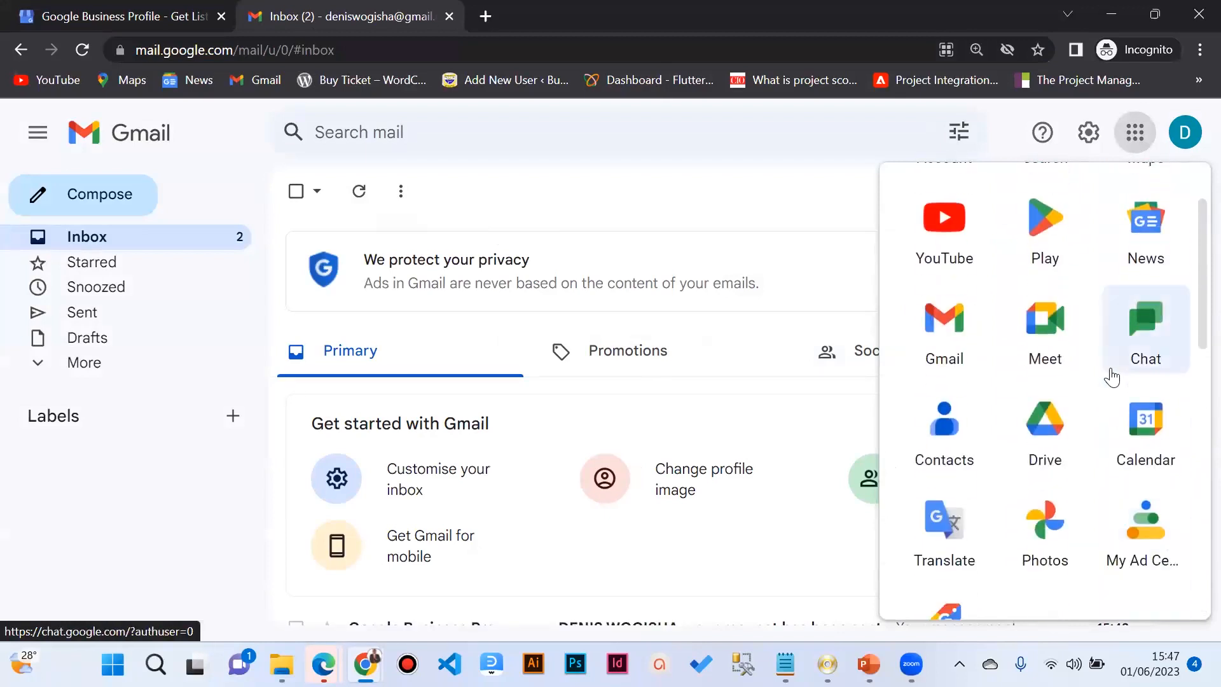
left_click(979, 346)
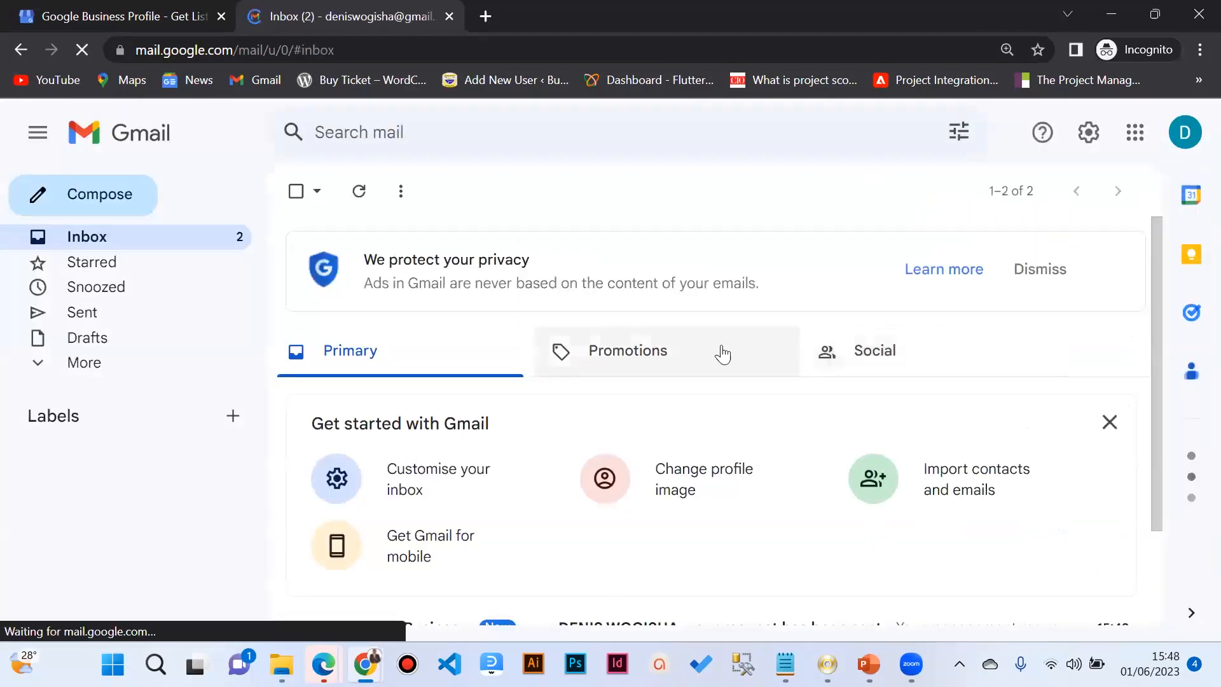
scroll(719, 352, "down", 2)
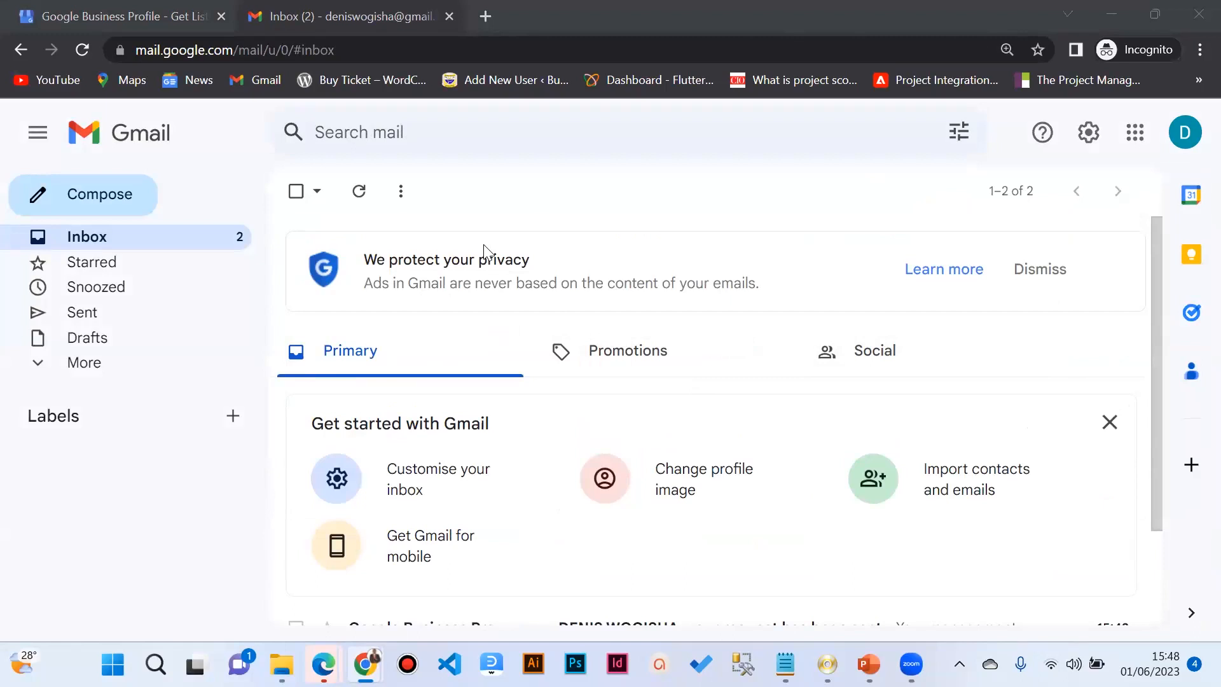
Step: Compose a new email addressed to the recipient's Gmail address
left_click(134, 206)
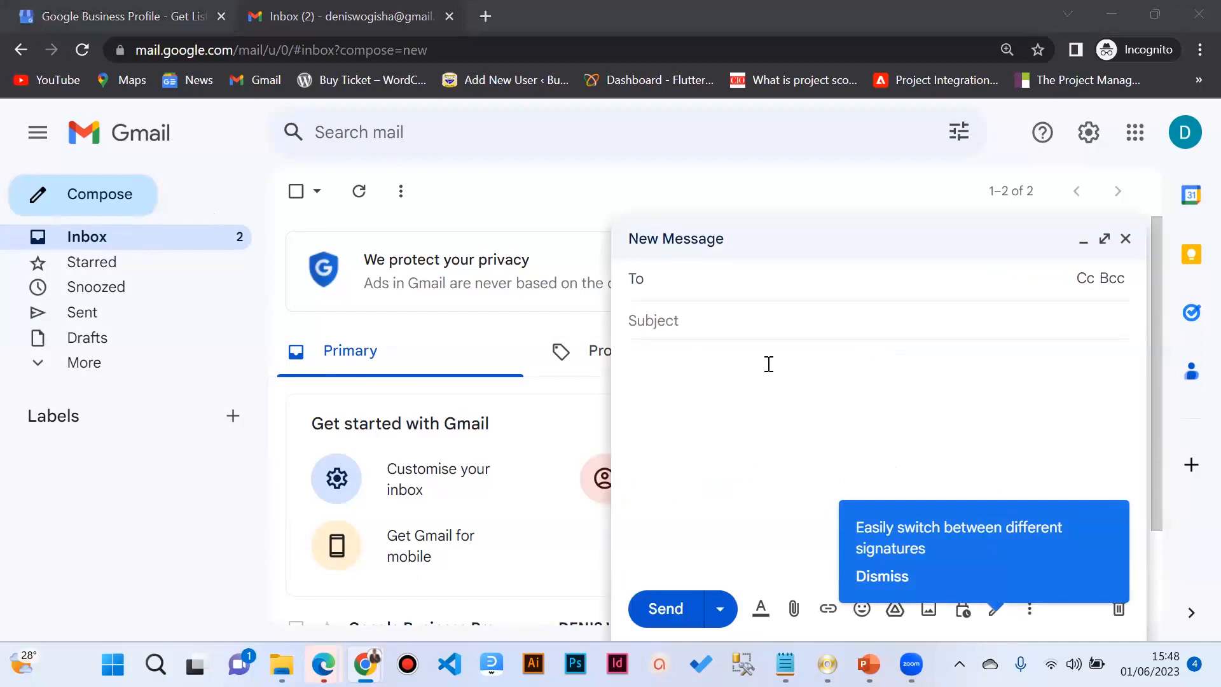
left_click(683, 288)
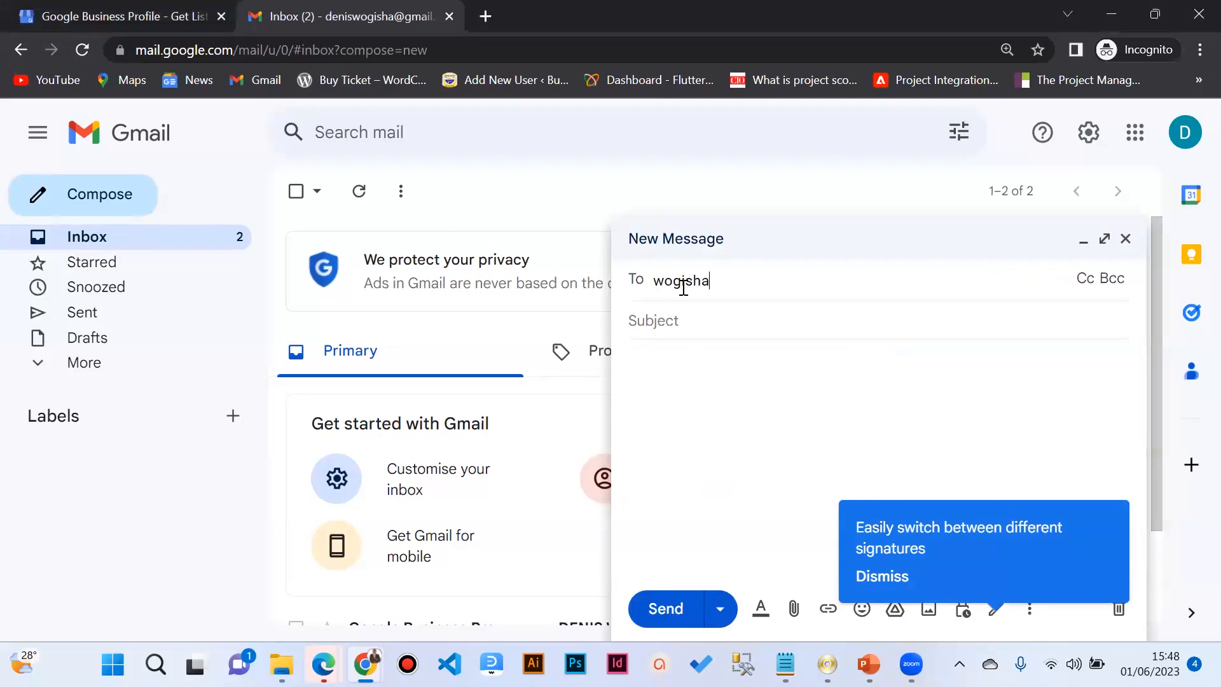
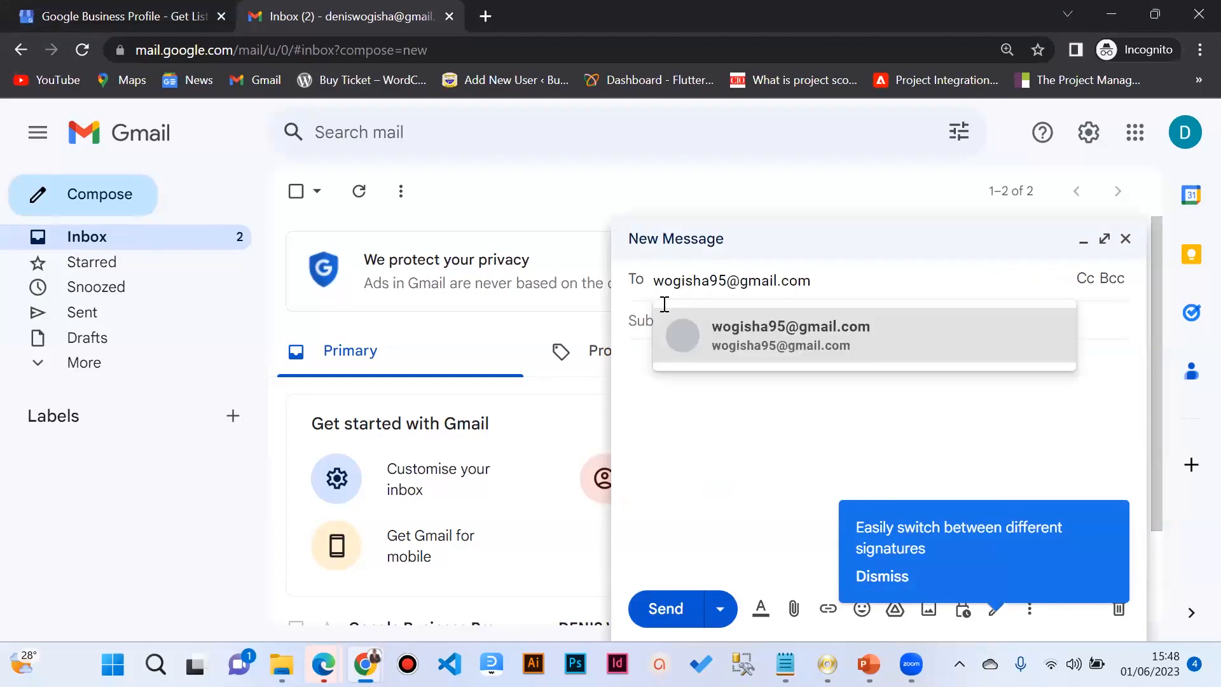
left_click(687, 335)
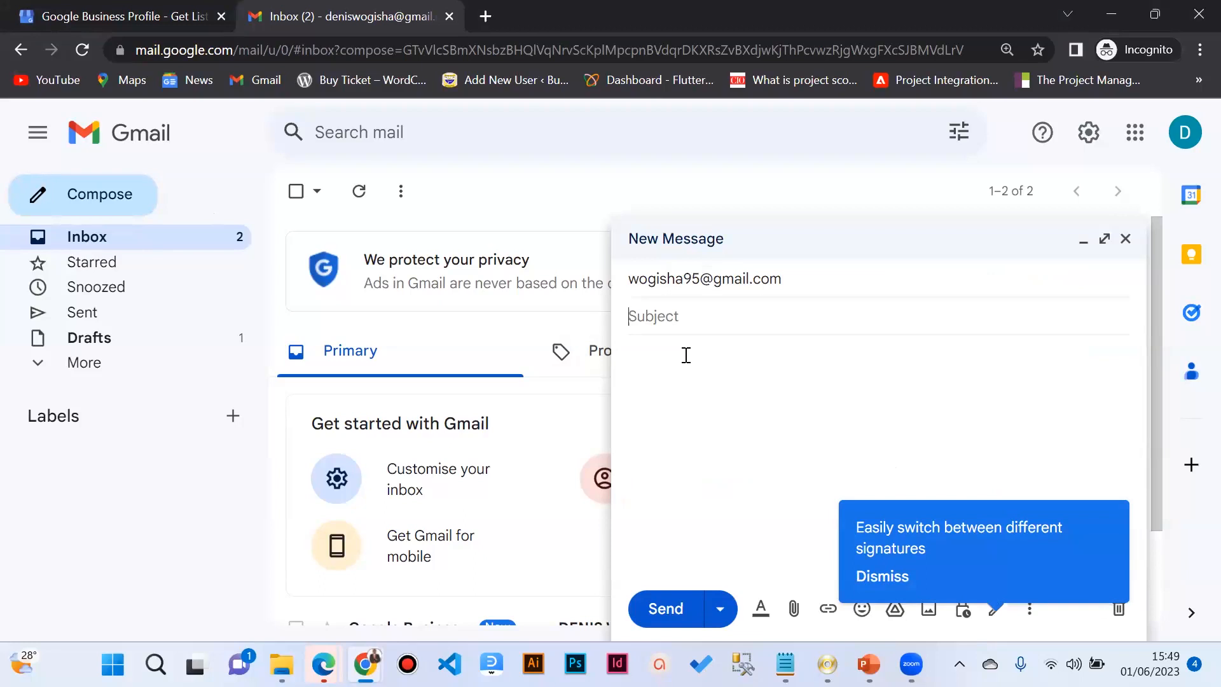
Step: Enter the subject WEB DESIGN NOTES
type("WEB DESIGN NOTES")
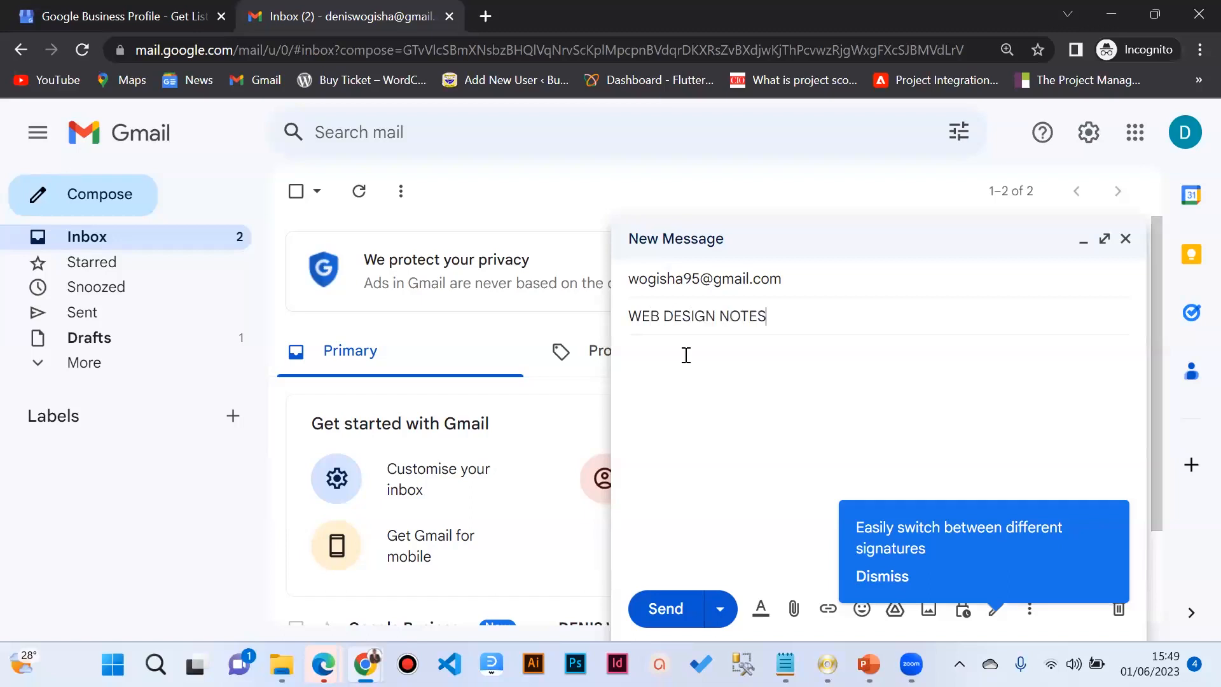
left_click(718, 372)
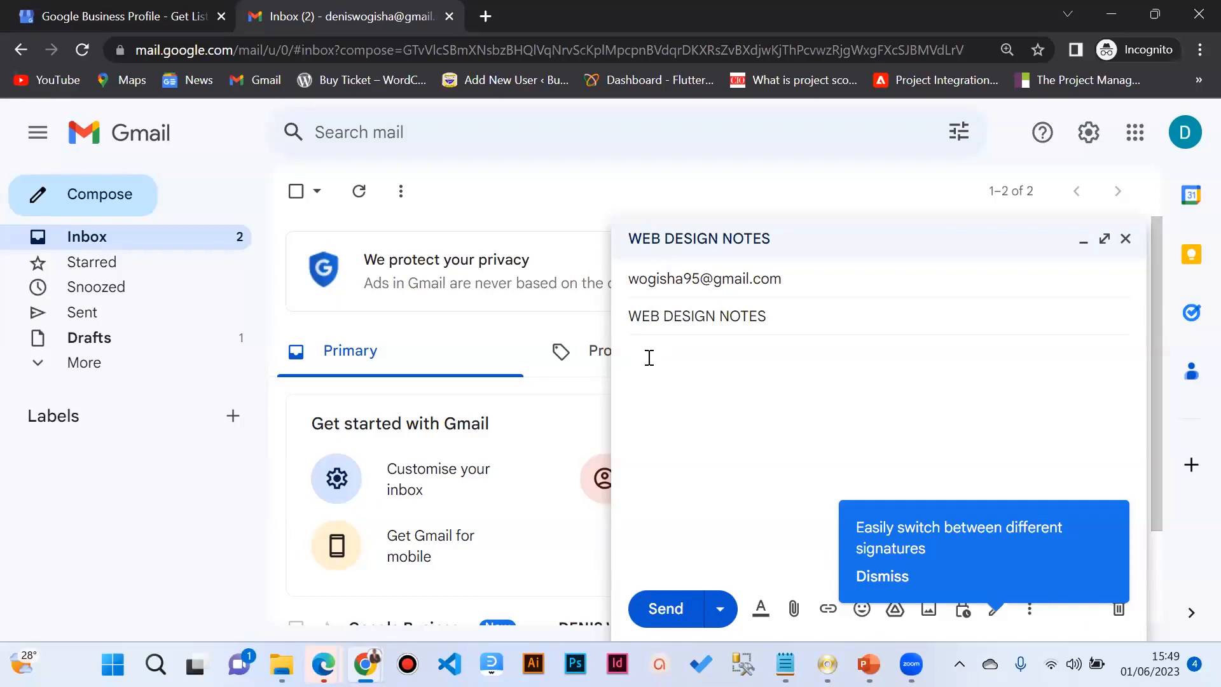
Step: Type 'Dear Sir,' and a request for web design notes to teach my students
type("dE")
type("Dear")
type(" Sir,")
key("Return")
type("Hope this email finds you well")
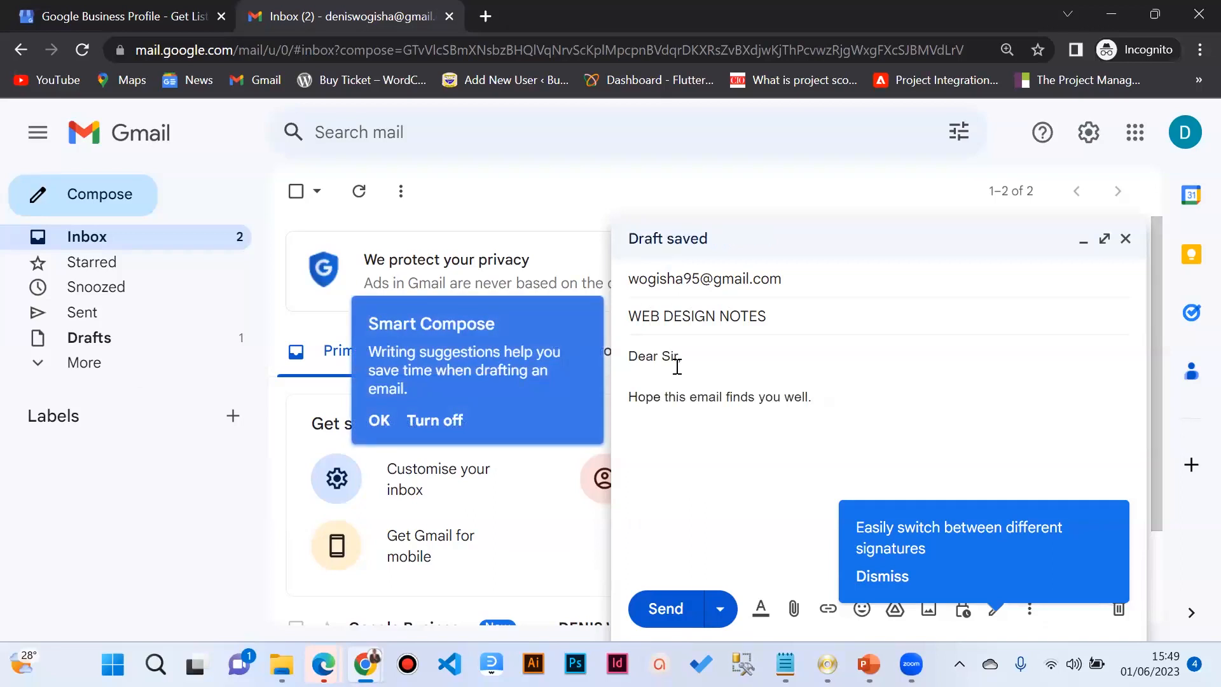
type(". Kindly avail to some web design notes if ")
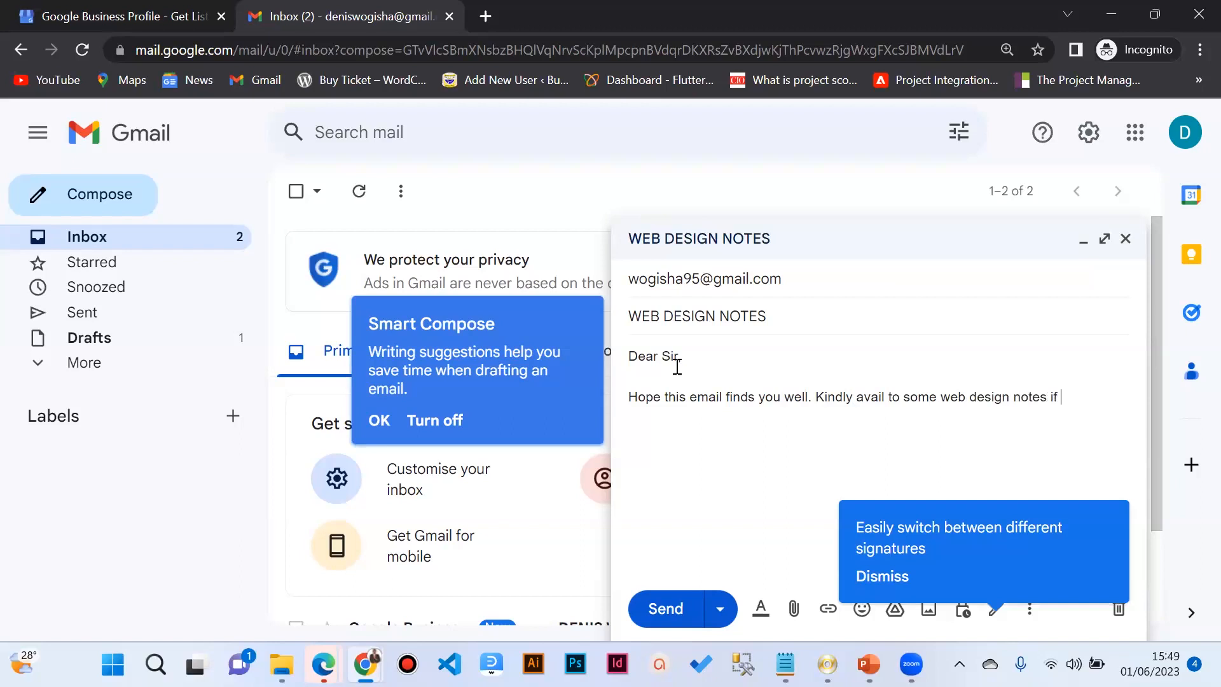
type("you havcv")
type("e")
key("BackSpace")
key("BackSpace")
key("BackSpace")
key("BackSpace")
type("ve so that ")
type("i can use ")
type("to teaching")
key("BackSpace")
key("BackSpace")
key("BackSpace")
key("BackSpace")
type("my students.")
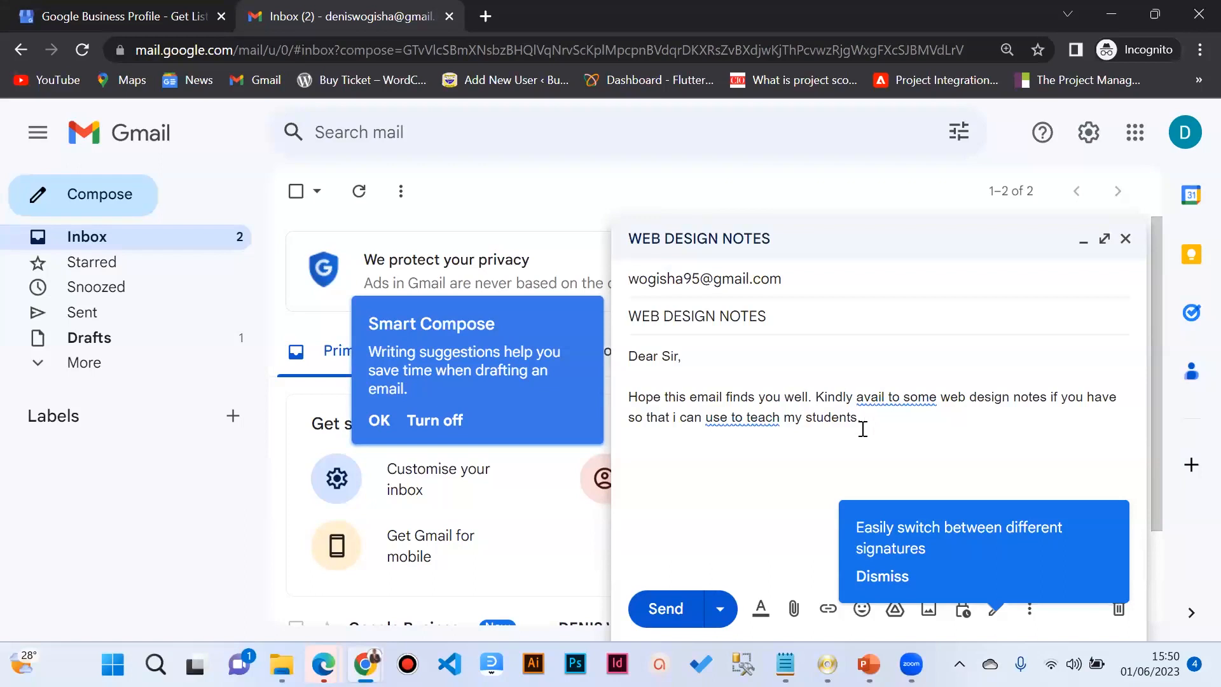
Step: Accept the grammar fixes: drop the extra 'to' and change to 'use them to teach'
left_click(901, 401)
left_click(926, 436)
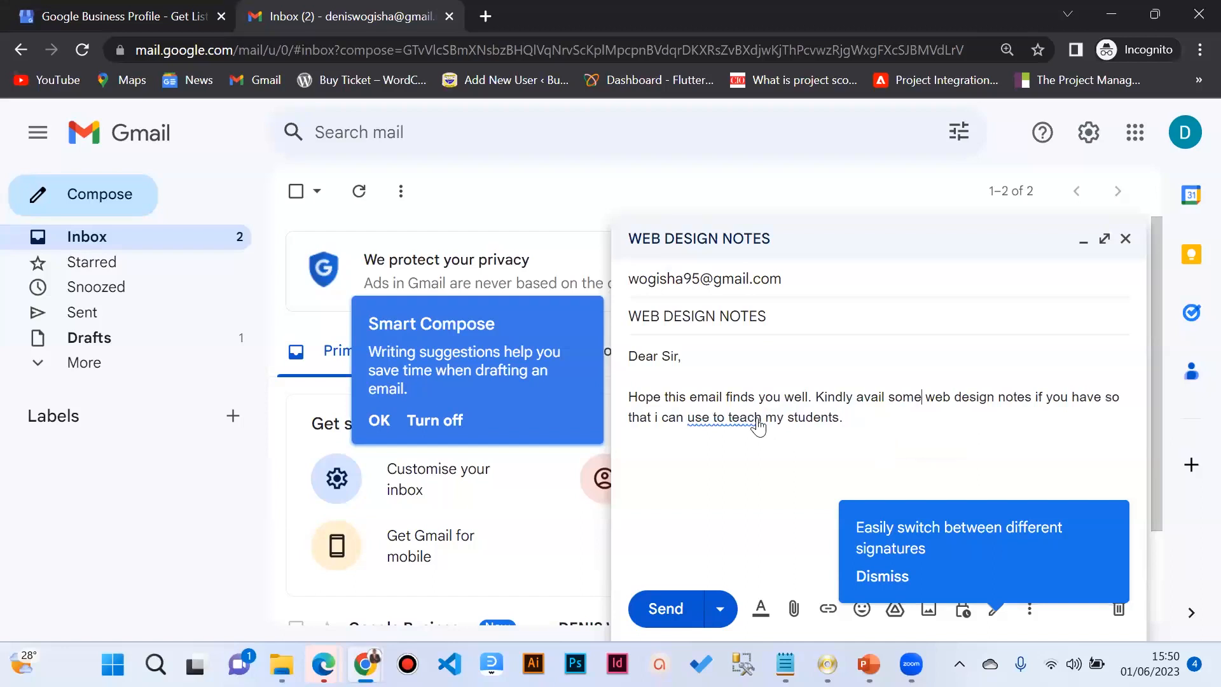
left_click(740, 418)
left_click(804, 454)
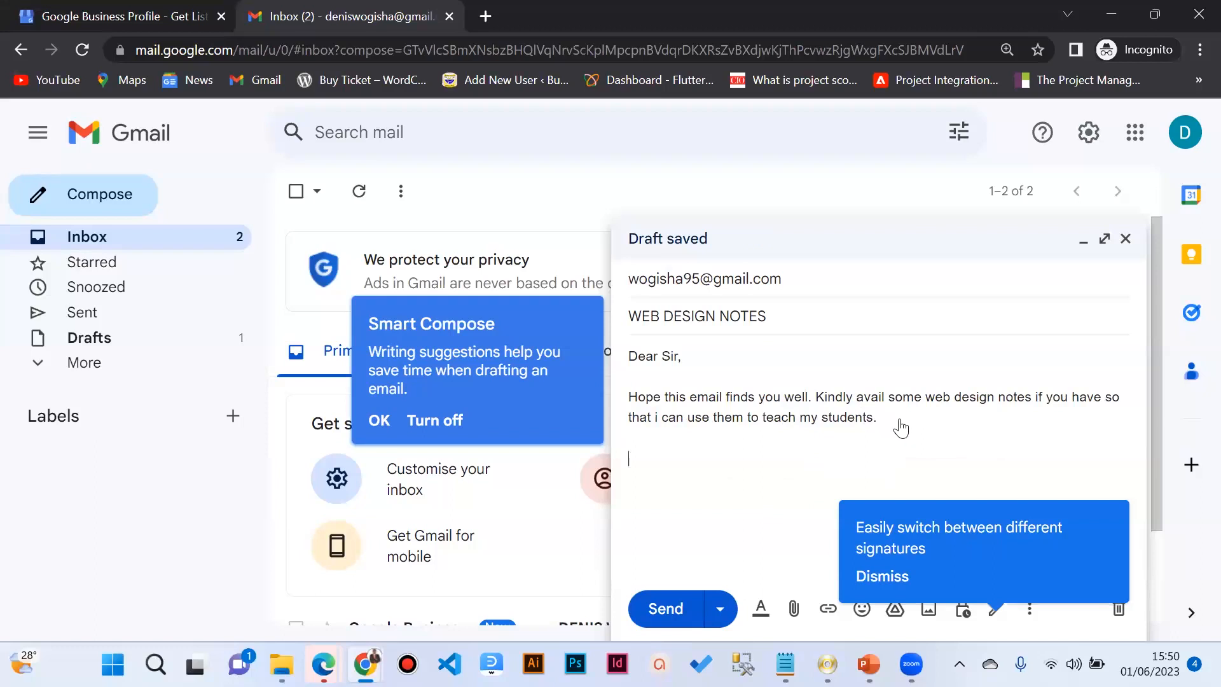
Step: Begin the closing line with 'W', then check the recipient details and message text
key("Return")
key("Return")
type("W")
left_click(796, 287)
mouse_move(796, 287)
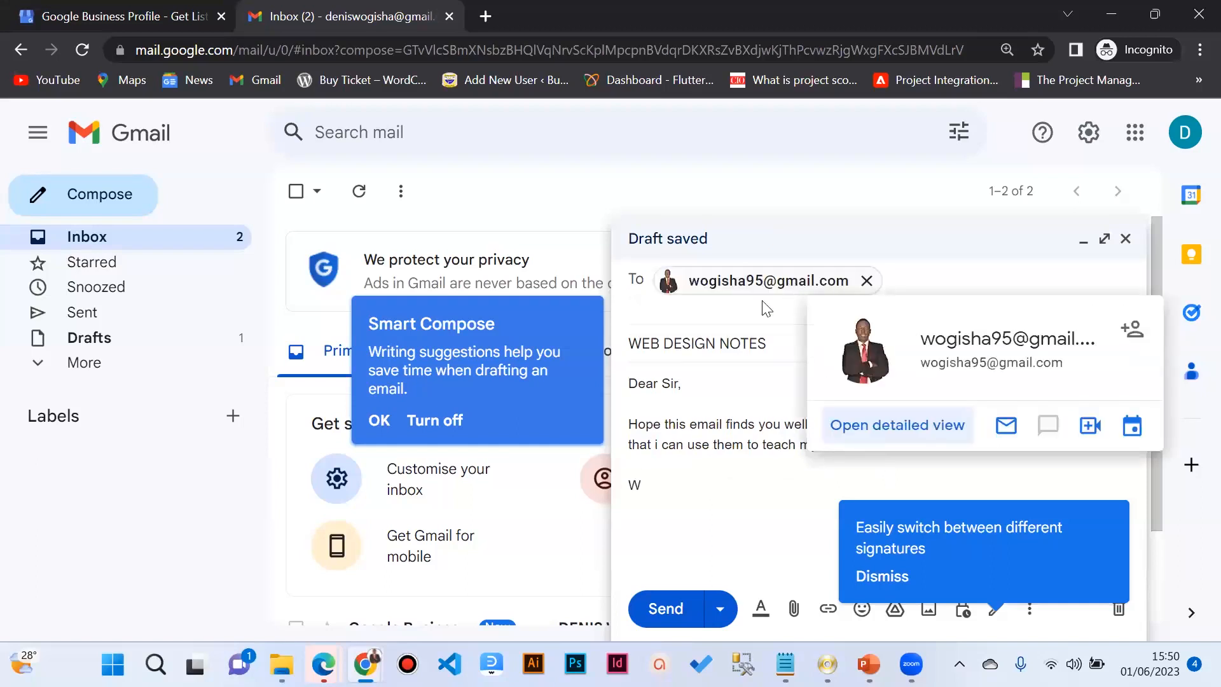
left_click(738, 350)
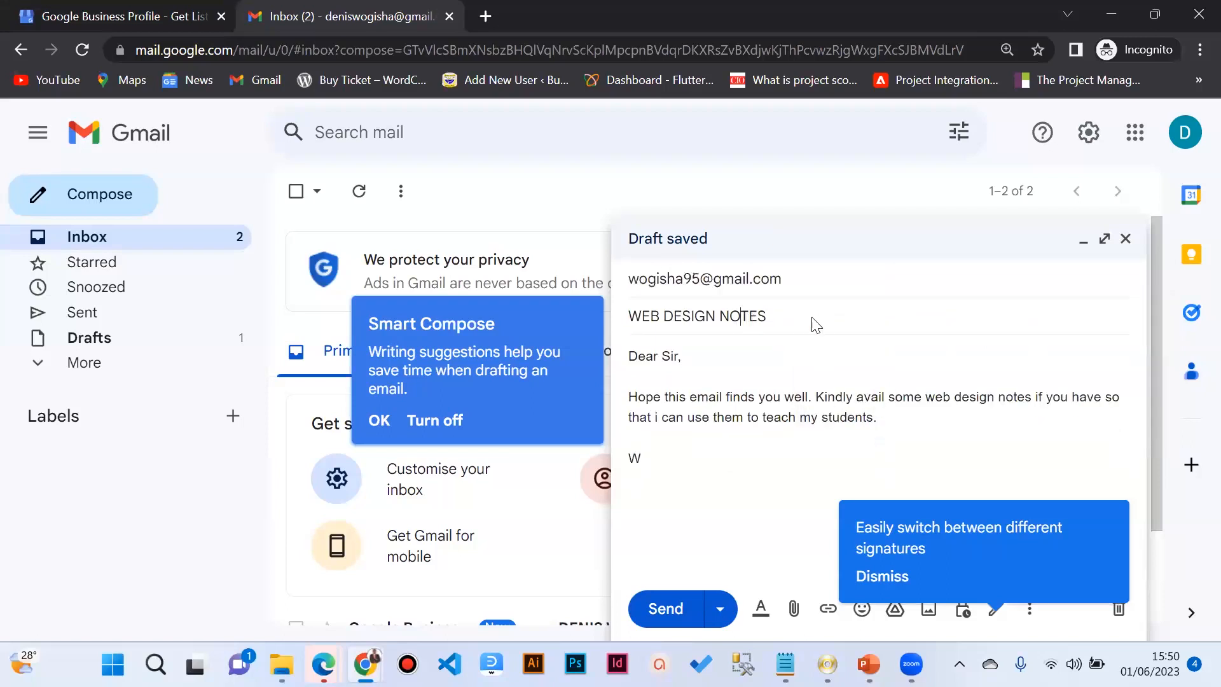
left_click(740, 316)
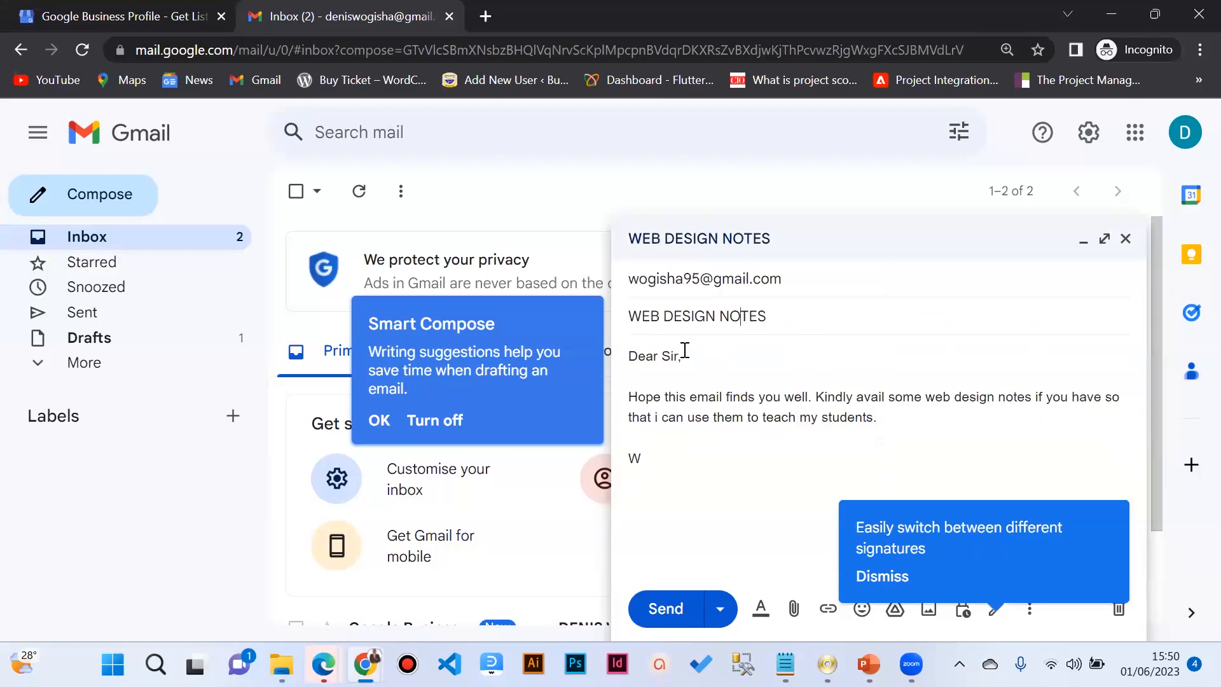
triple_click(681, 353)
left_click_drag(879, 417, 624, 394)
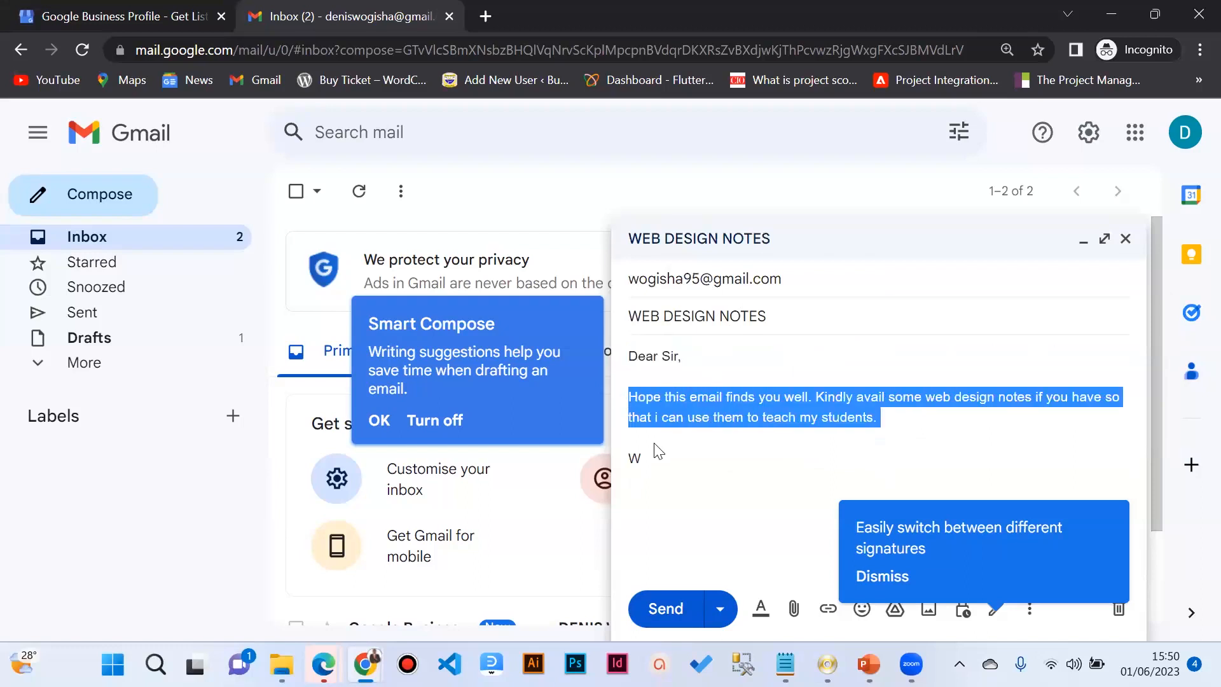
Step: Complete the sign-off as 'Warm regards' with the sender's name, then expand the recipients
left_click(661, 459)
type("arm")
key("Tab")
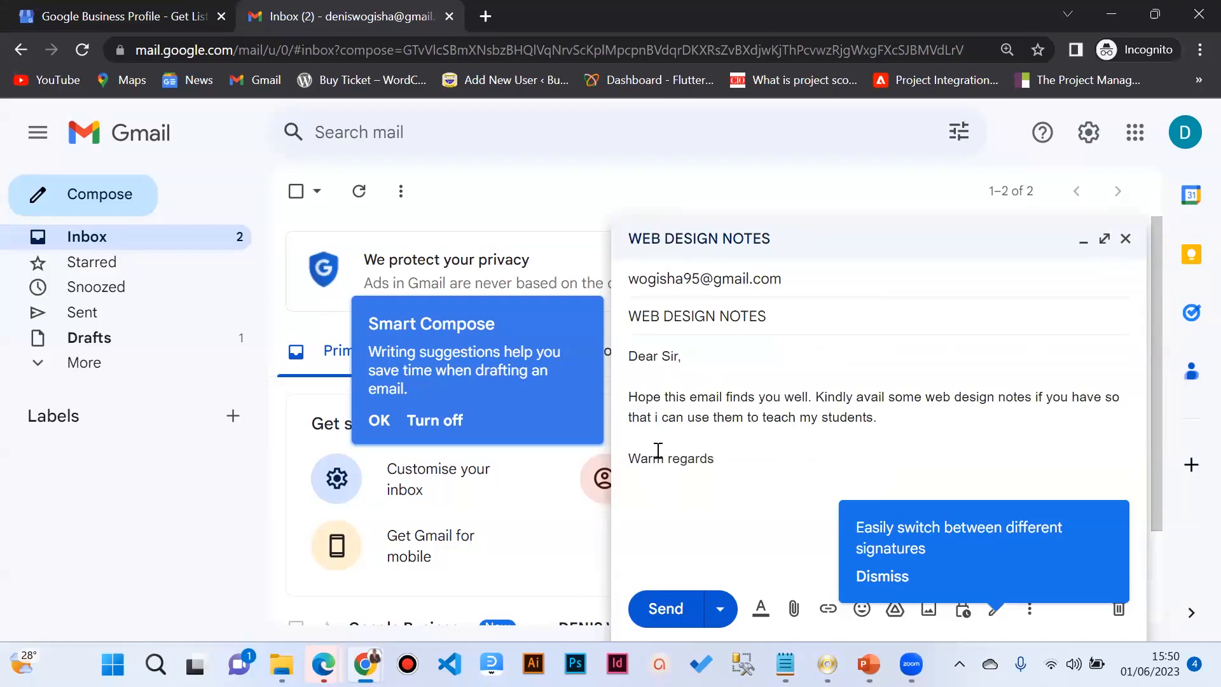
key("Return")
key("Return")
type("Wogisha Denis")
left_click(786, 285)
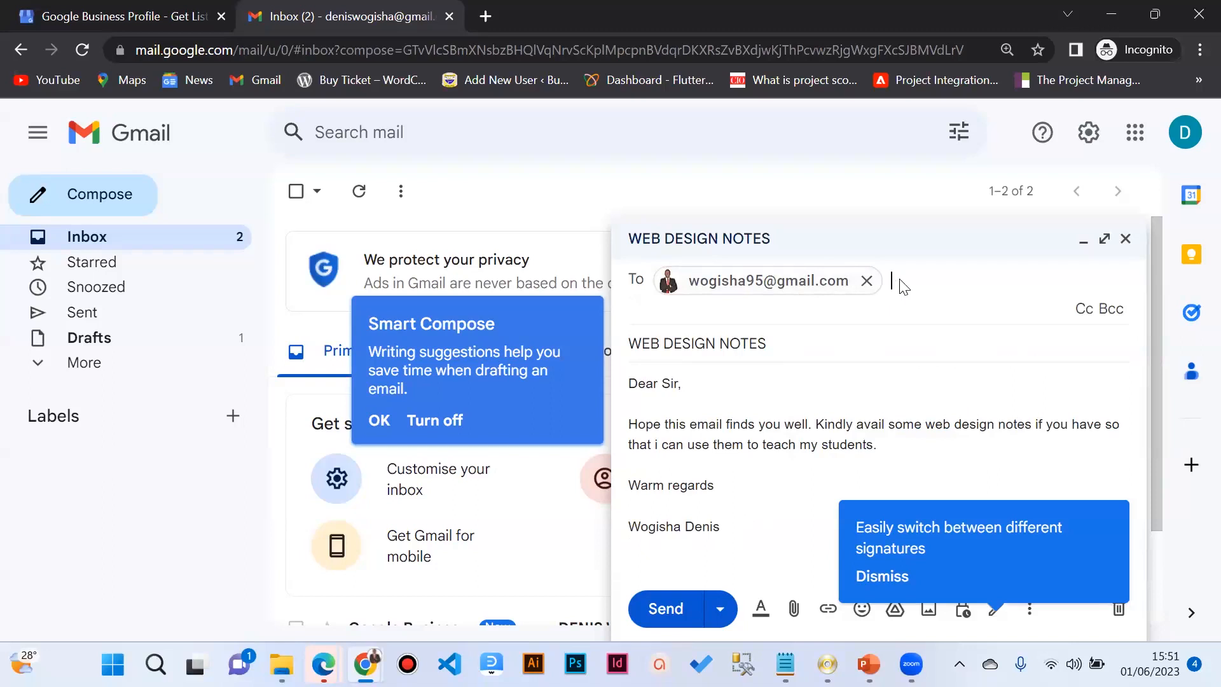
Step: Add the second e-mail address, corrected to end in .net, as a Cc recipient and open a Bcc line
left_click(1081, 312)
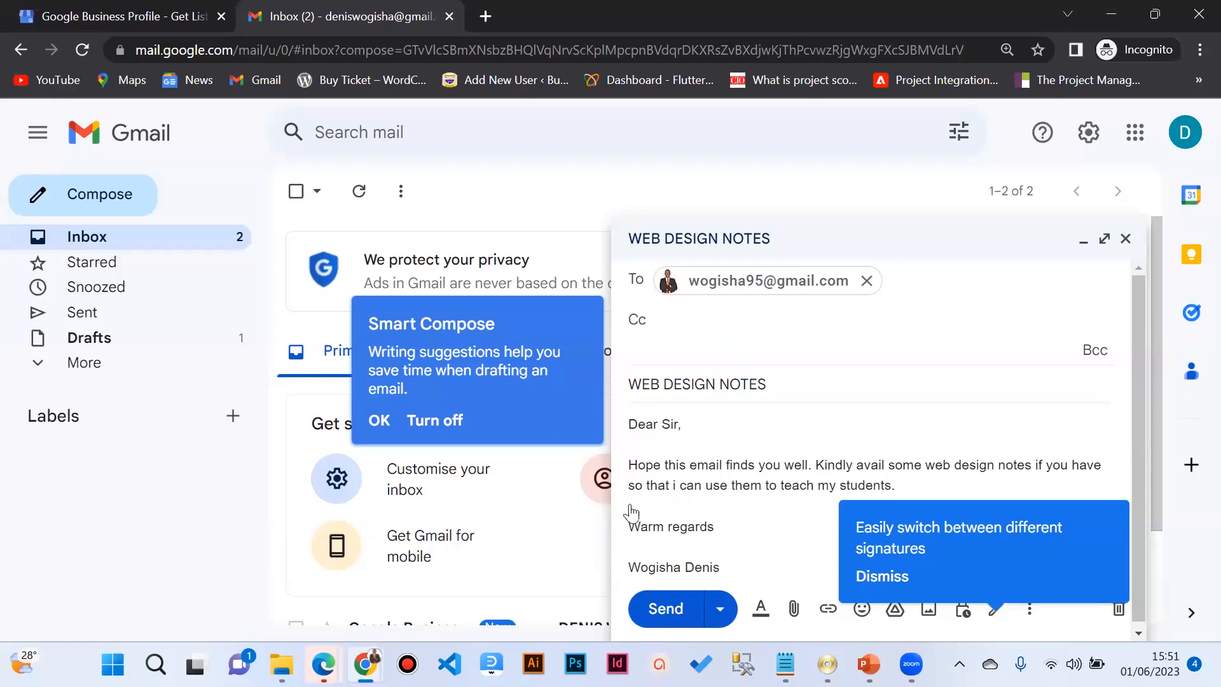
left_click(659, 322)
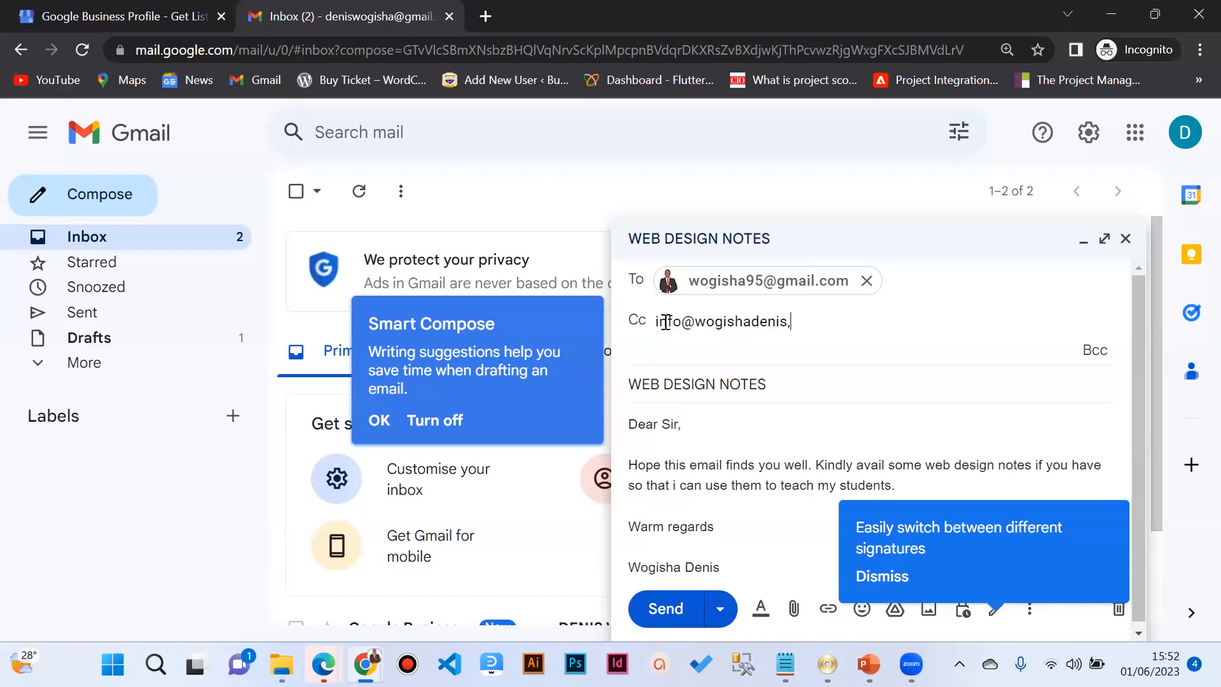
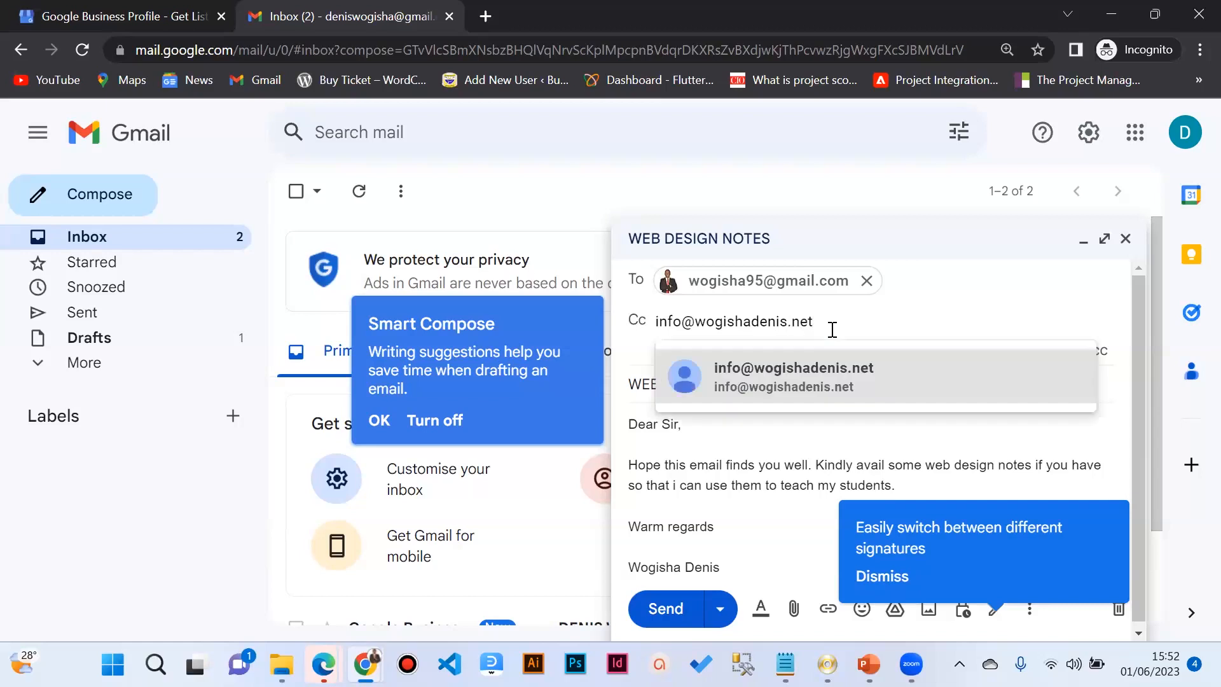
left_click(812, 372)
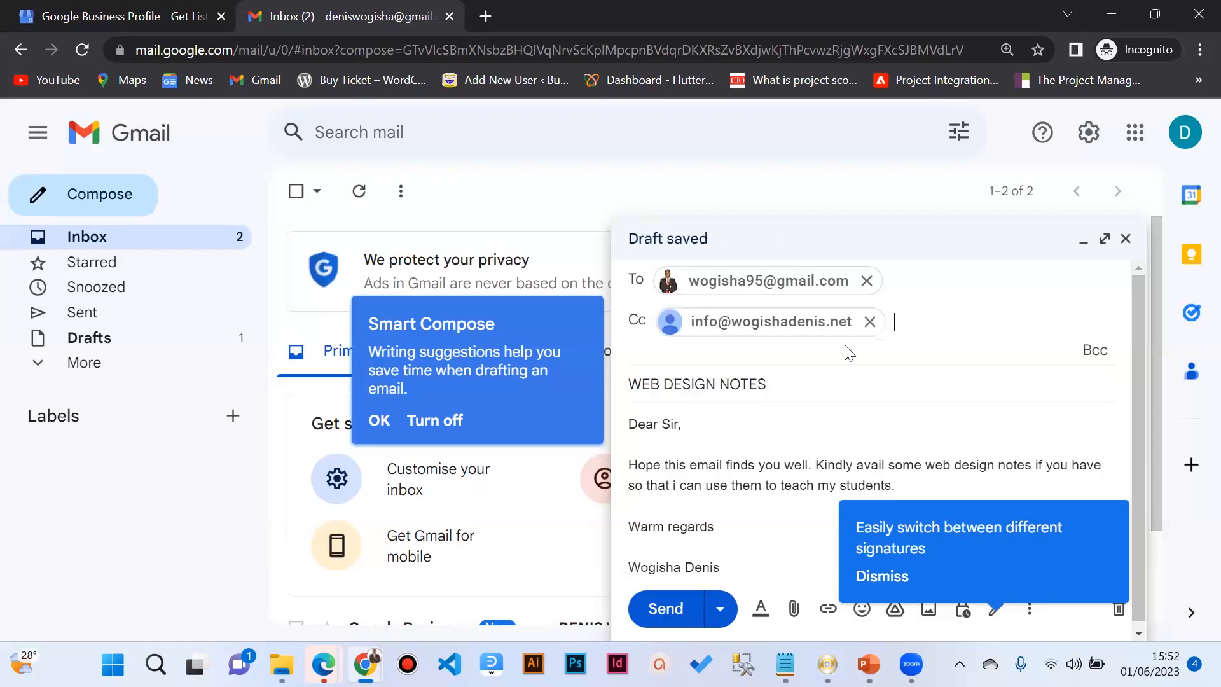
left_click(1094, 351)
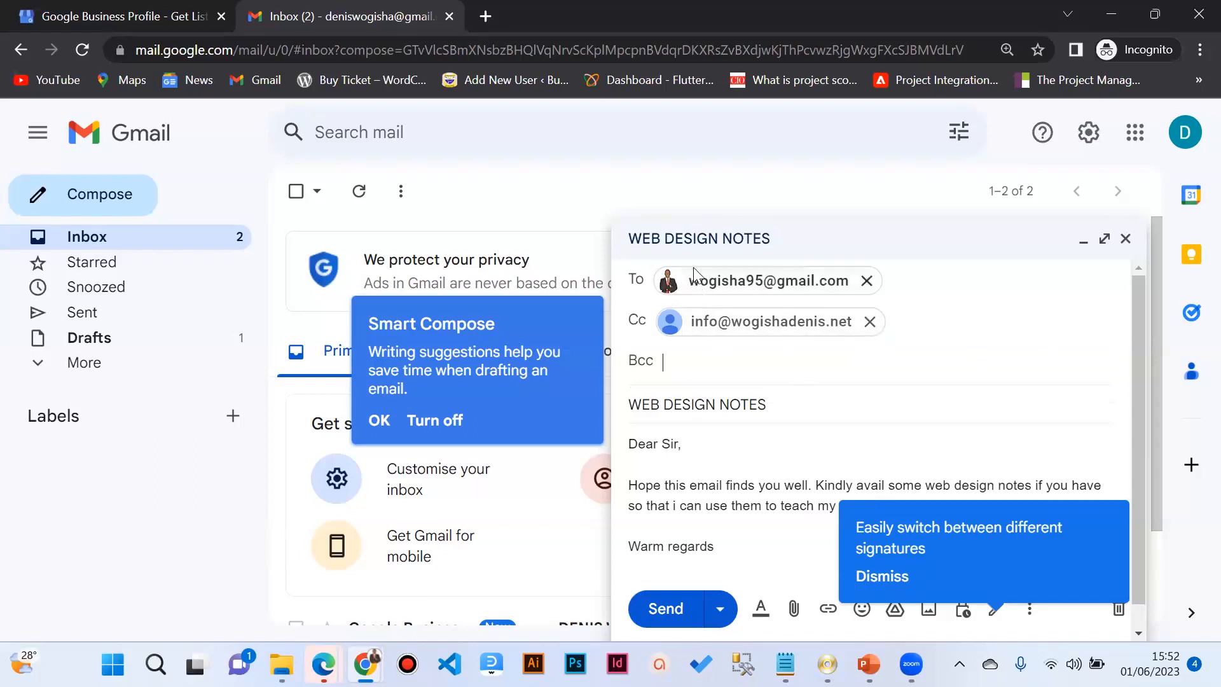
mouse_move(793, 281)
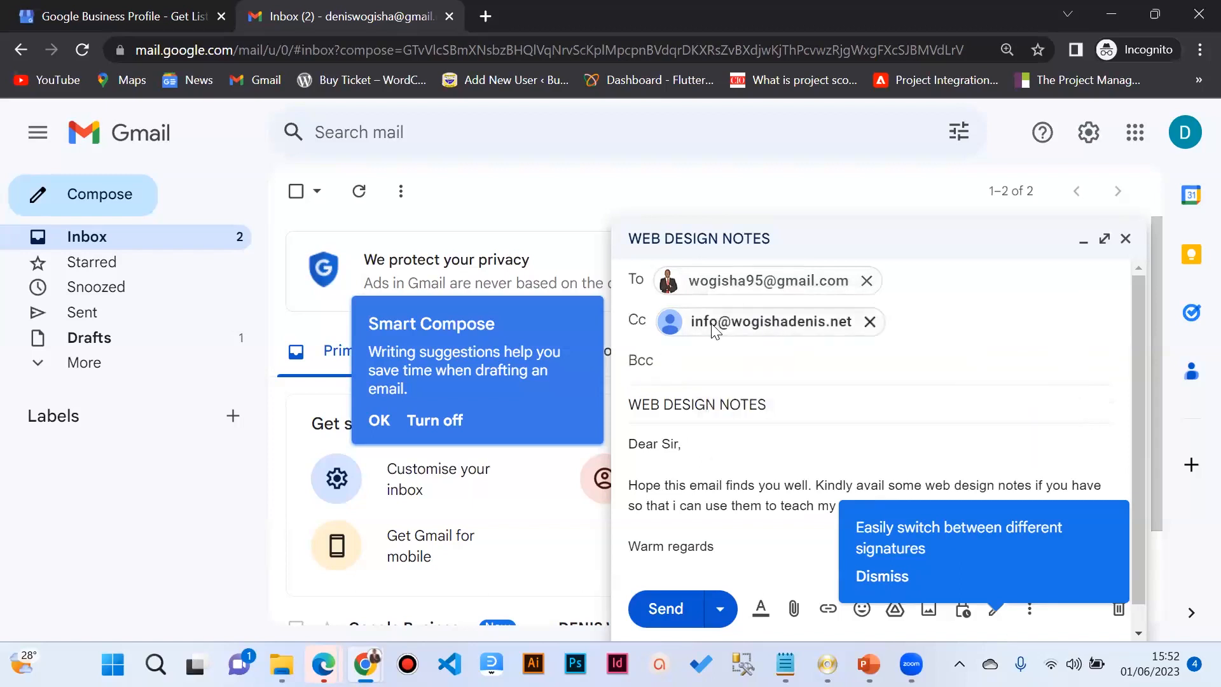
mouse_move(835, 342)
type("mrogers.")
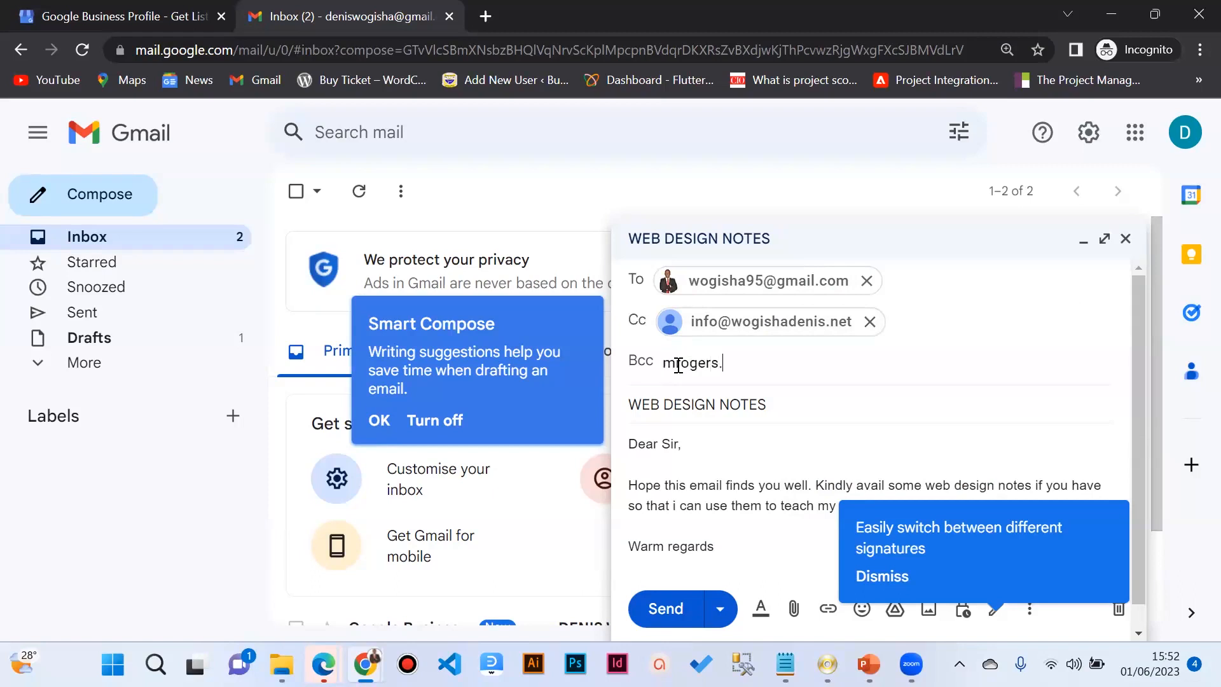
key("BackSpace")
key("BackSpace")
key("BackSpace")
key("BackSpace")
key("BackSpace")
key("BackSpace")
scroll(724, 407, "down", 1)
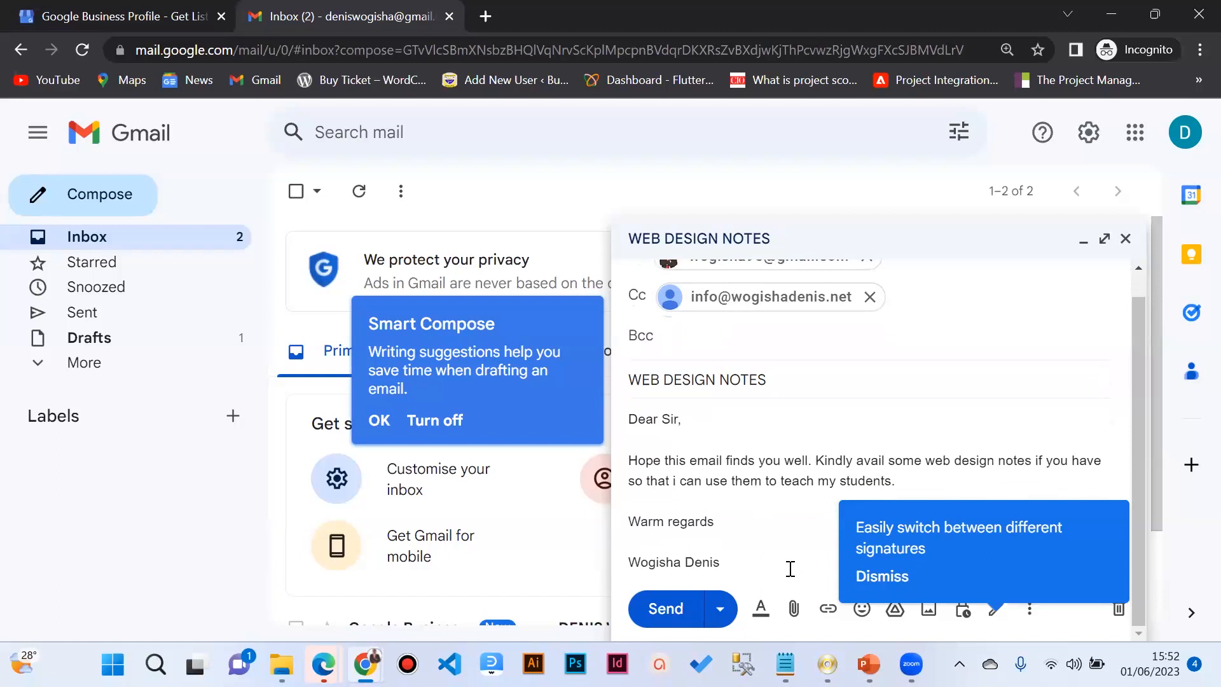
Step: Attach Google_Maps_icon_(2020).svg from the Desktop to the WEB DESIGN NOTES draft
left_click(795, 609)
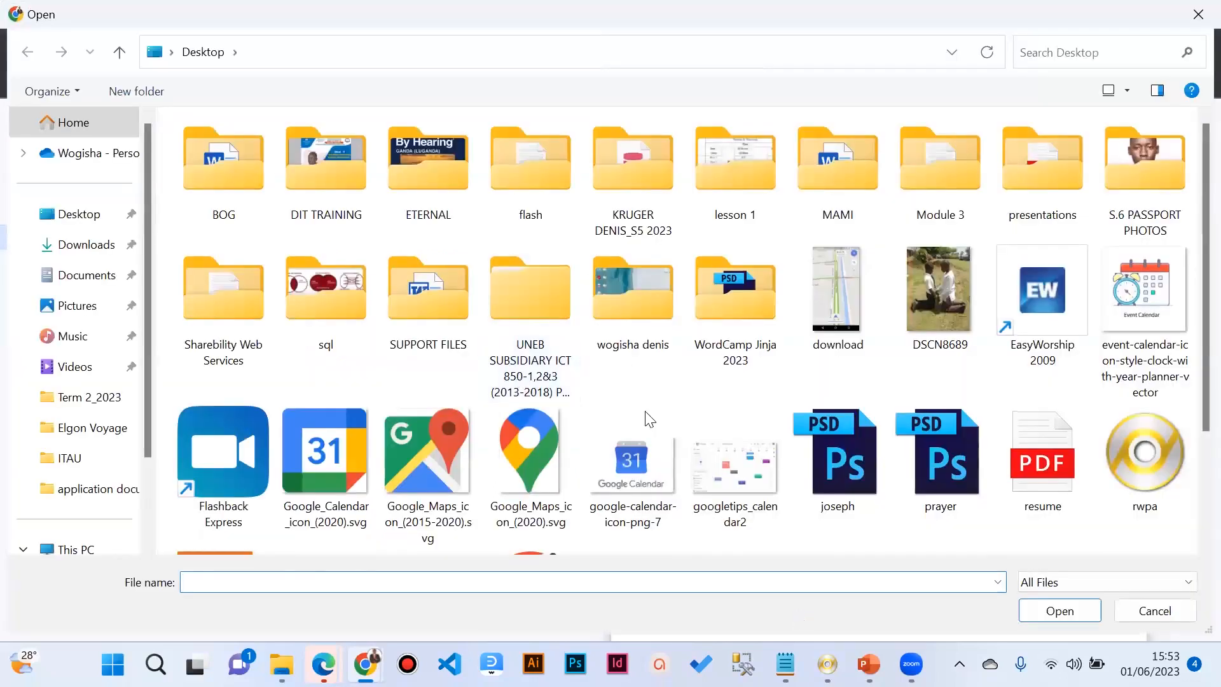
left_click(560, 460)
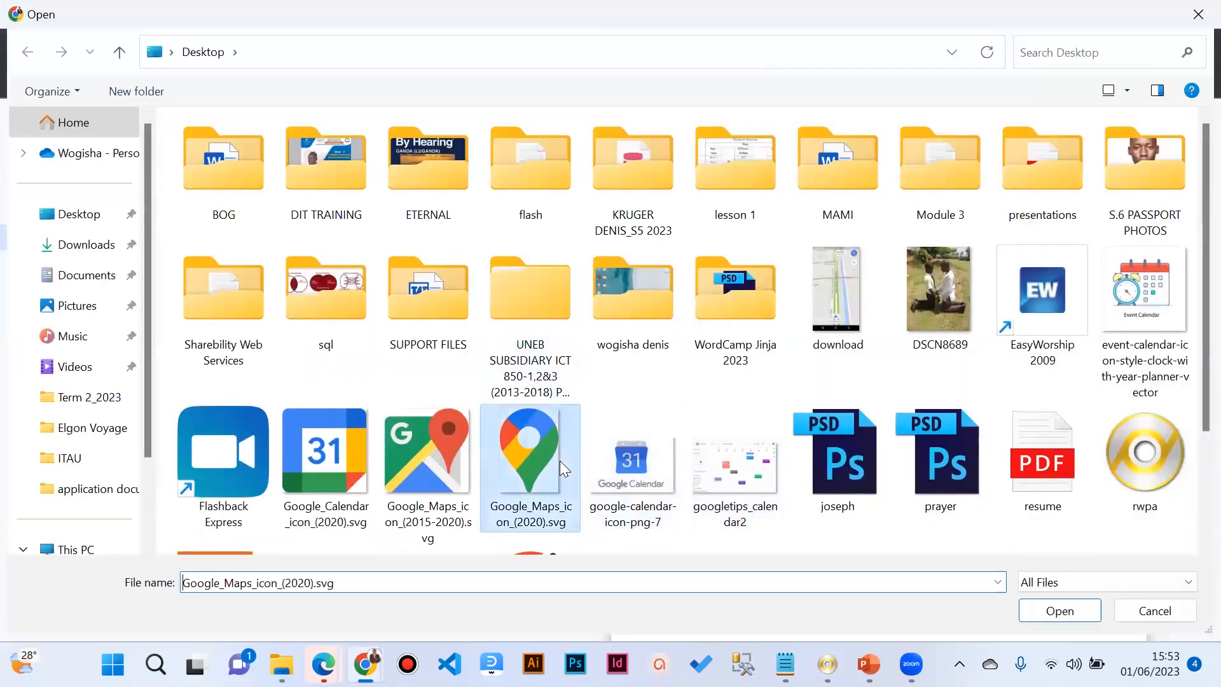
left_click(1050, 612)
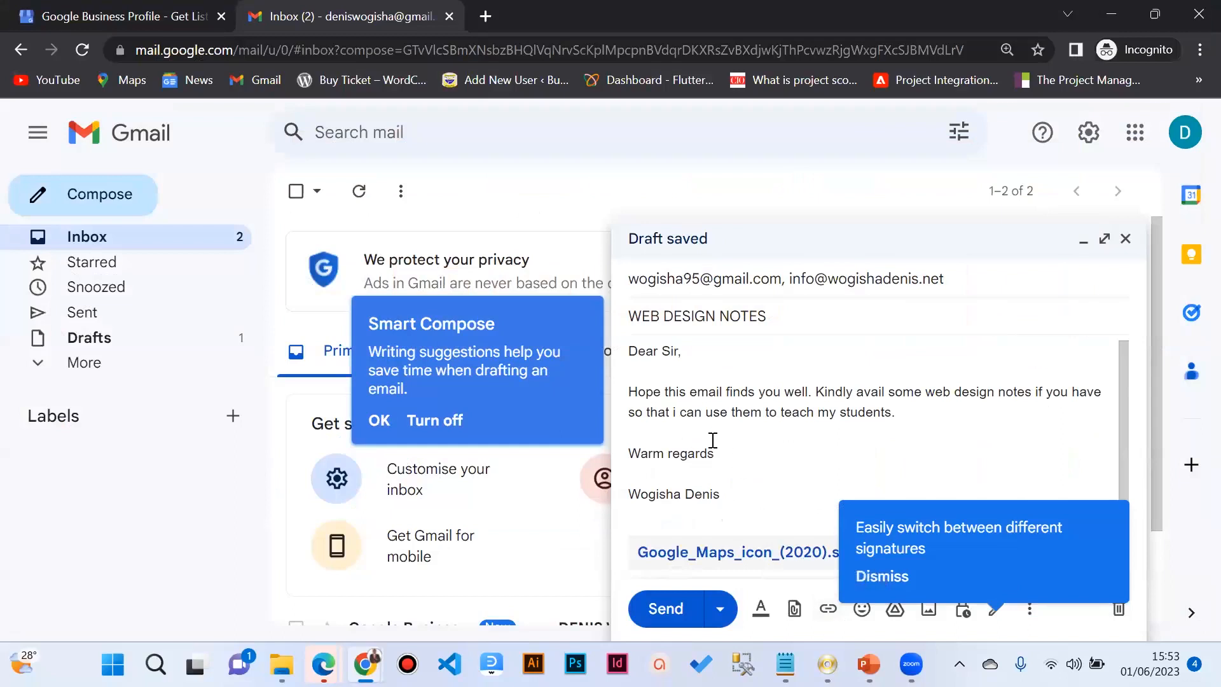
left_click(825, 608)
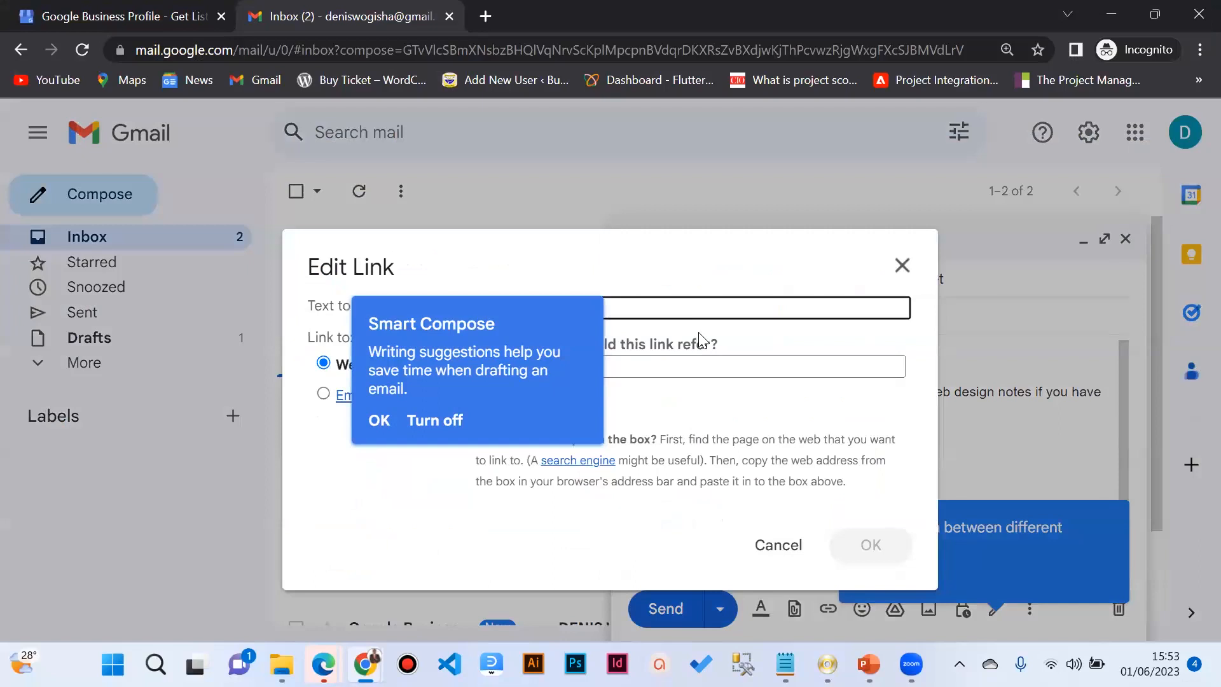
left_click(777, 545)
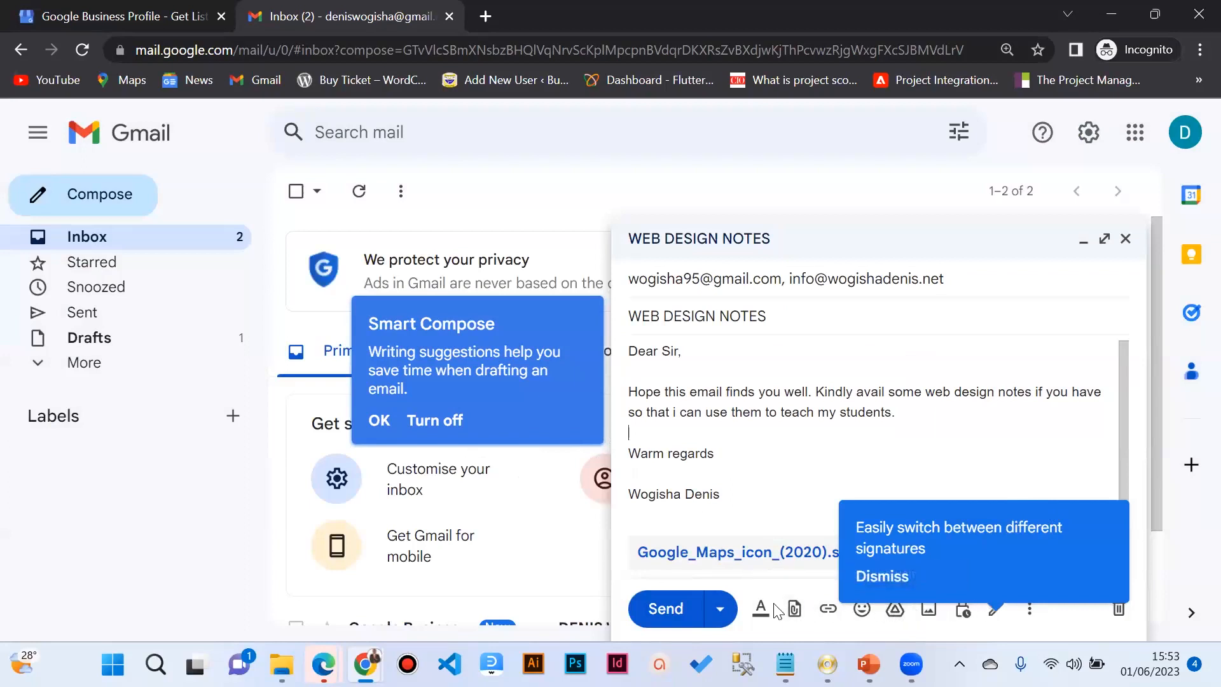
scroll(779, 365, "up", 1)
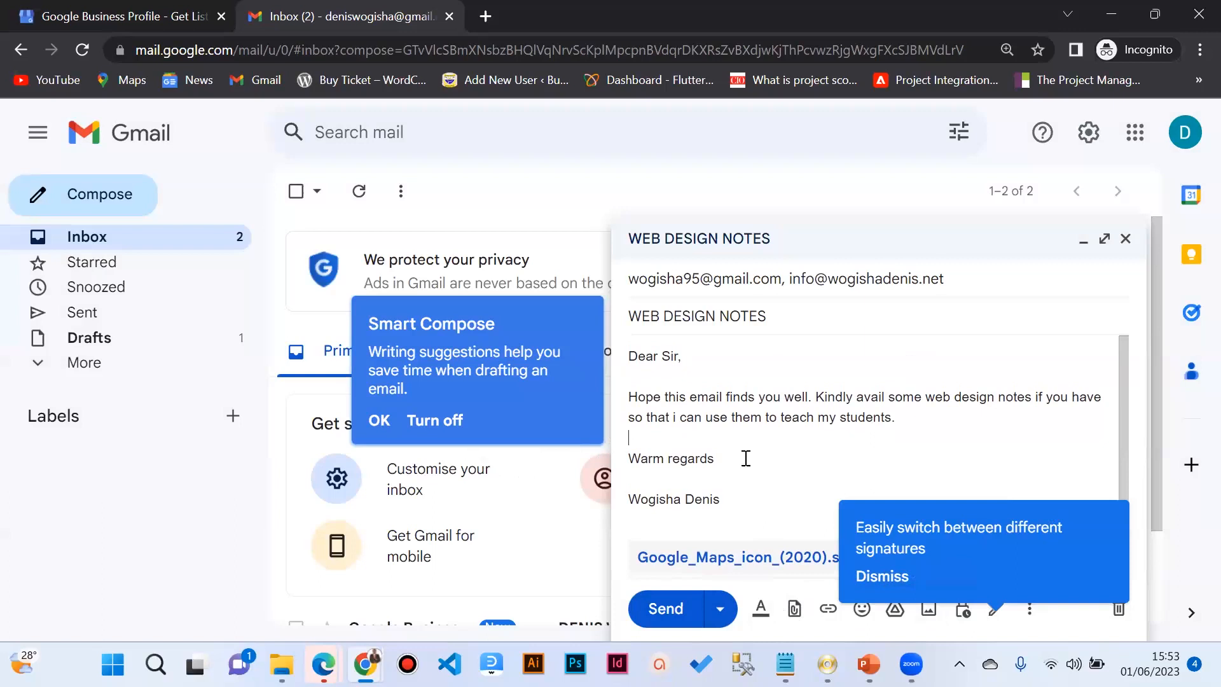
left_click(667, 609)
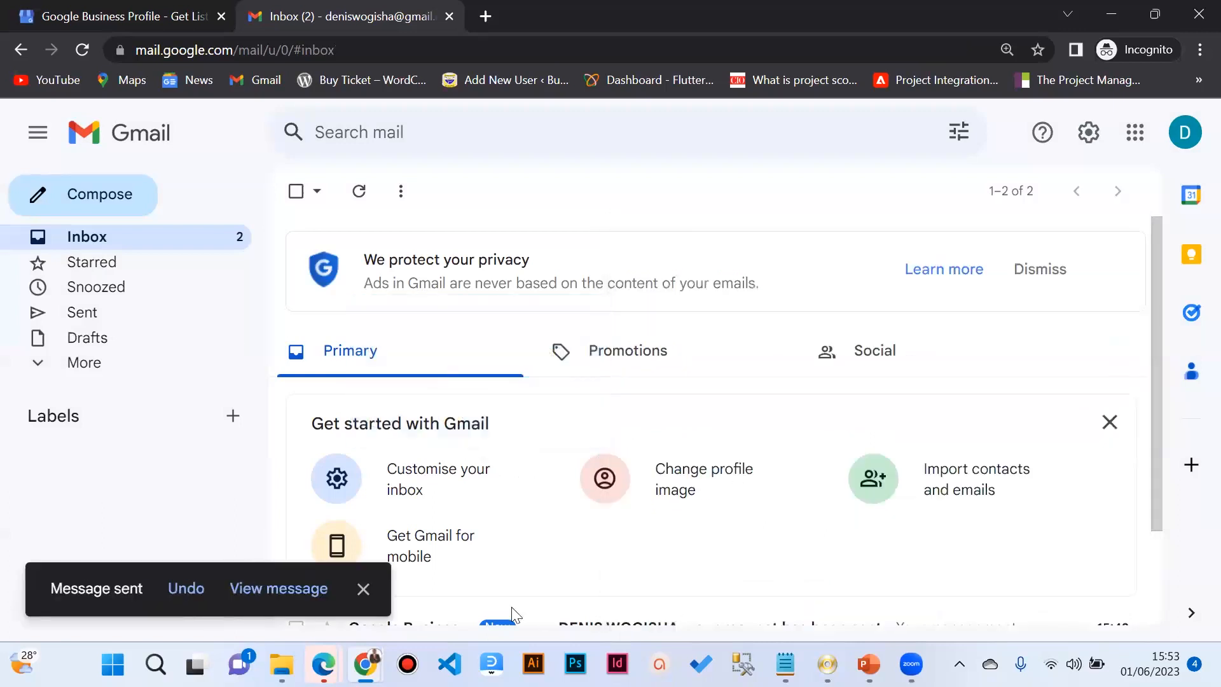
left_click(191, 588)
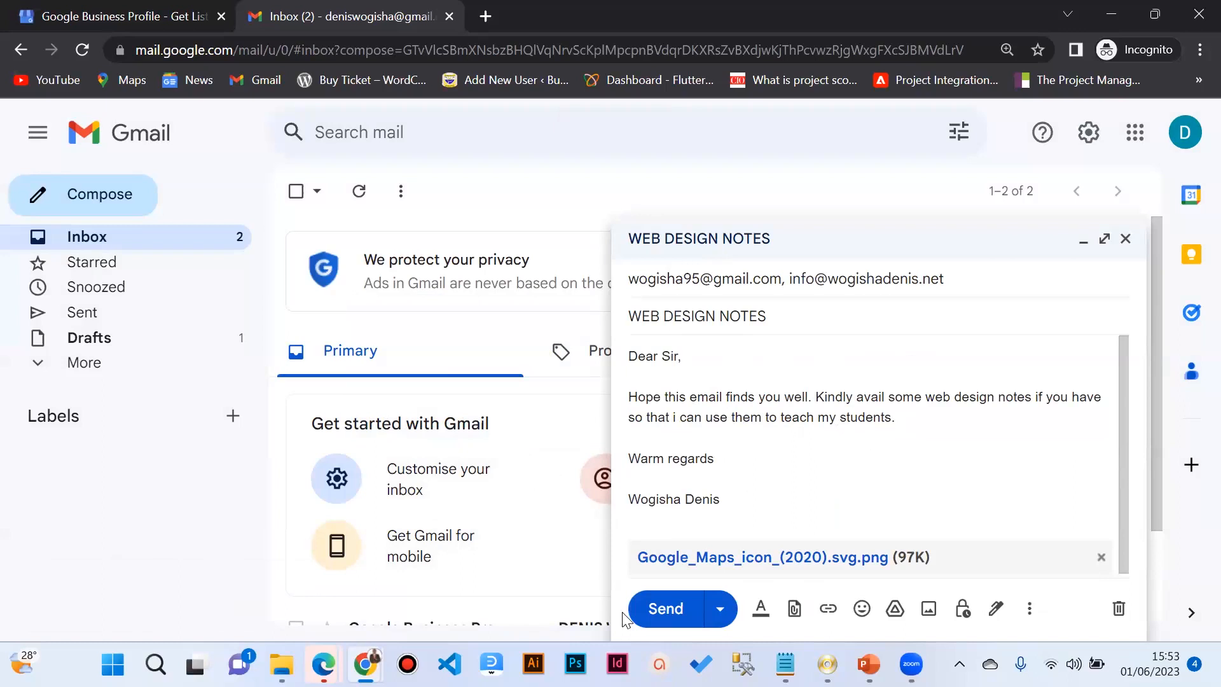
Step: Send the WEB DESIGN NOTES email
left_click(666, 608)
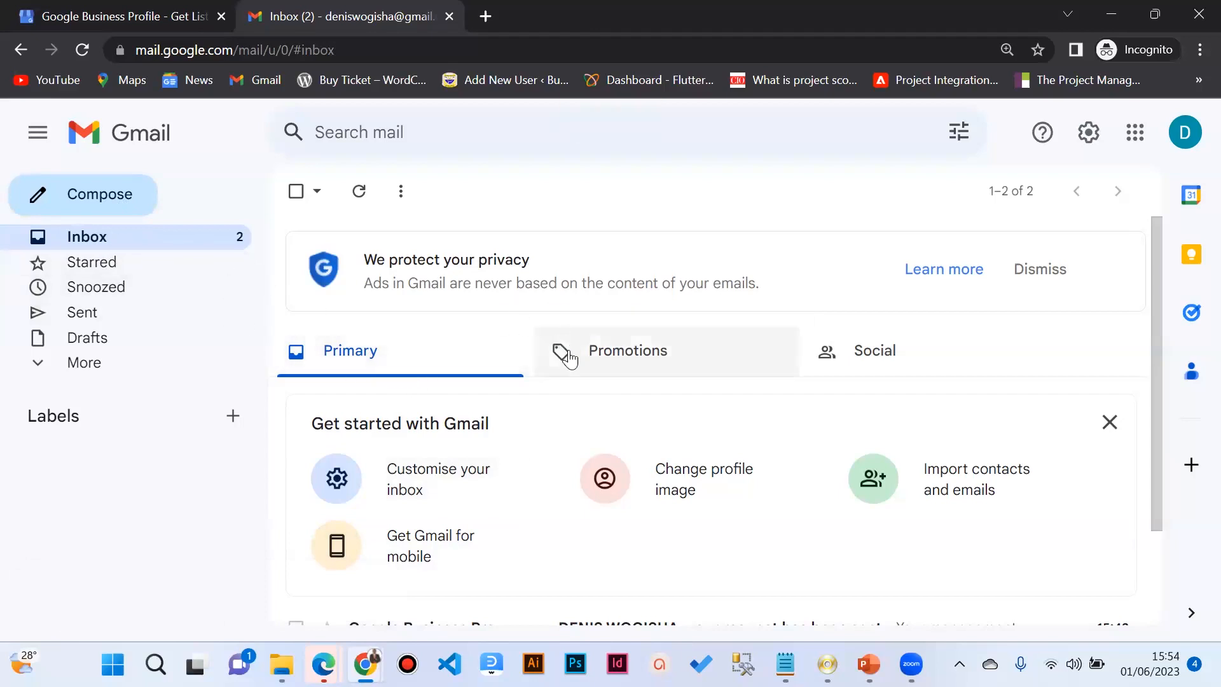
scroll(553, 369, "down", 2)
scroll(444, 478, "up", 2)
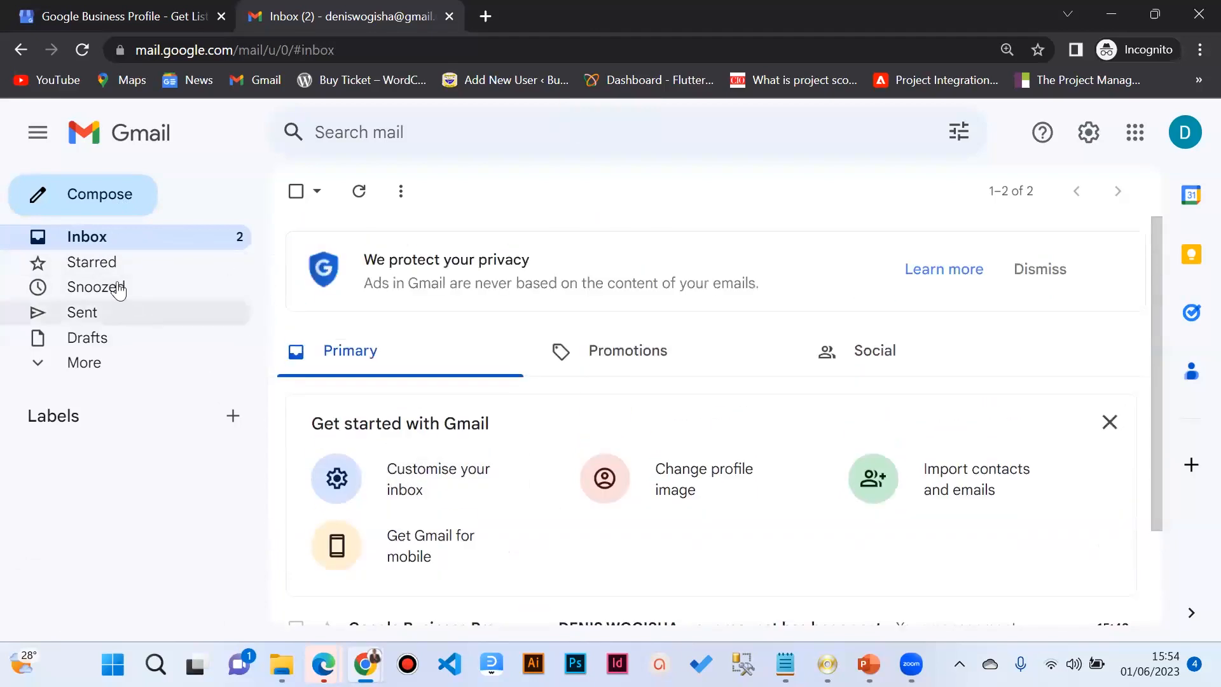
Step: Check the Sent folder, Inbox, and the now-empty Drafts list
left_click(86, 314)
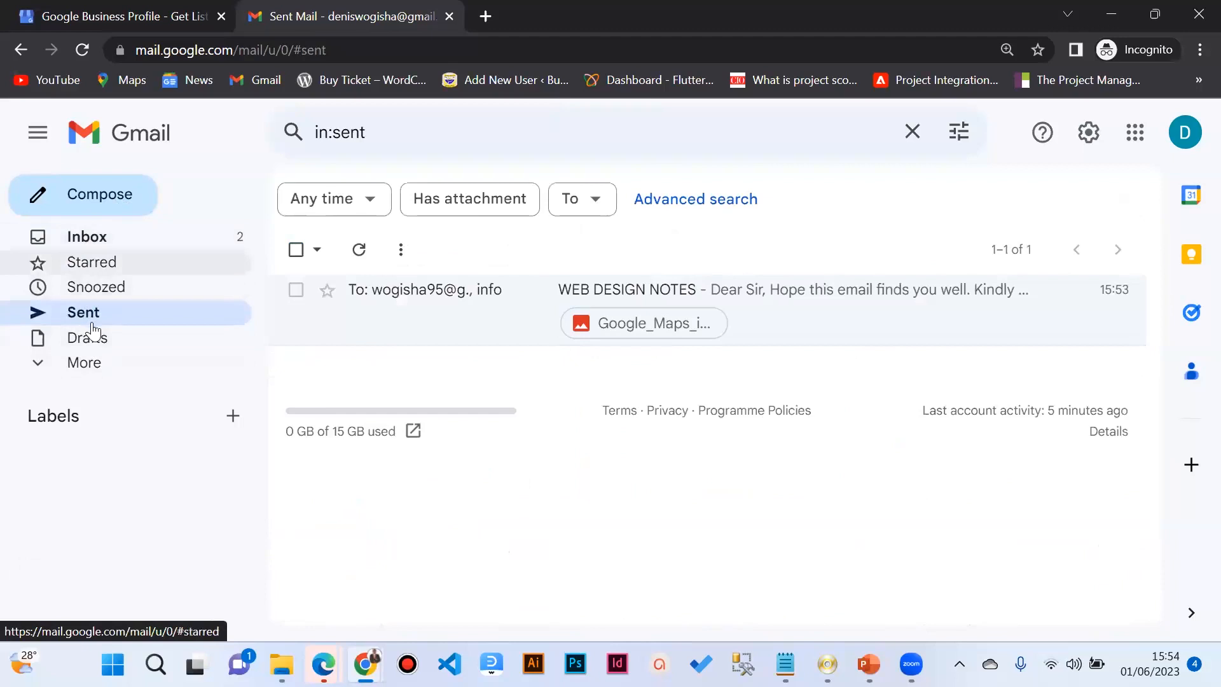
left_click(97, 239)
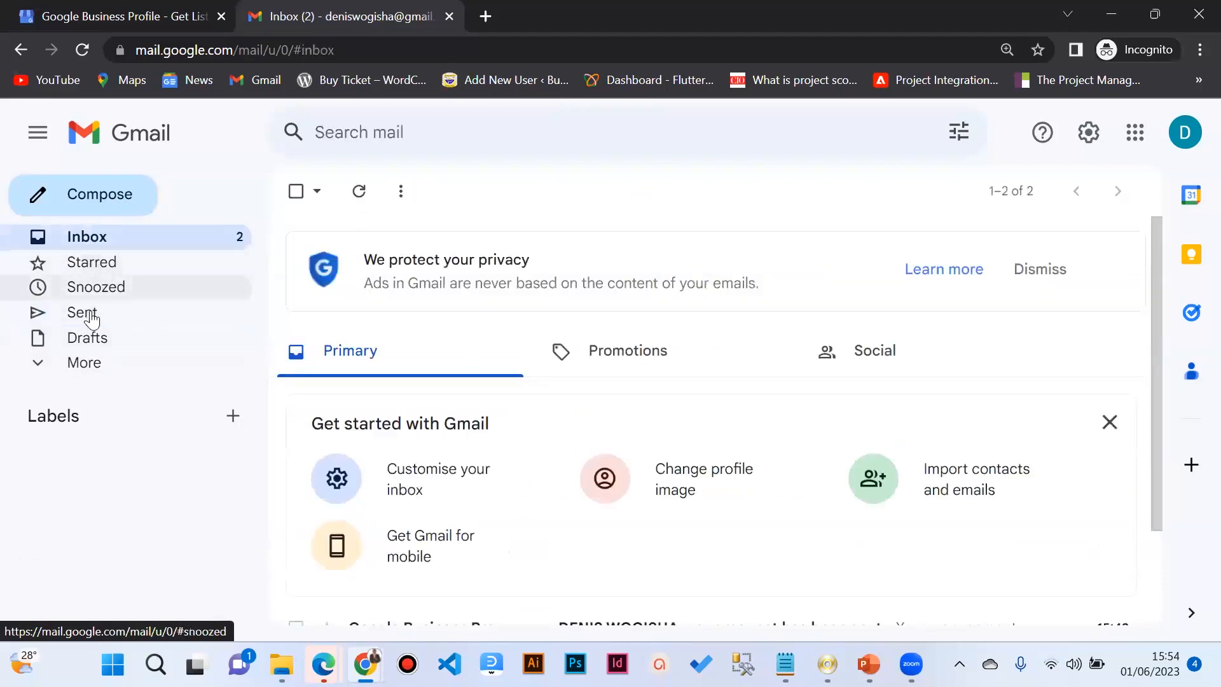
left_click(83, 312)
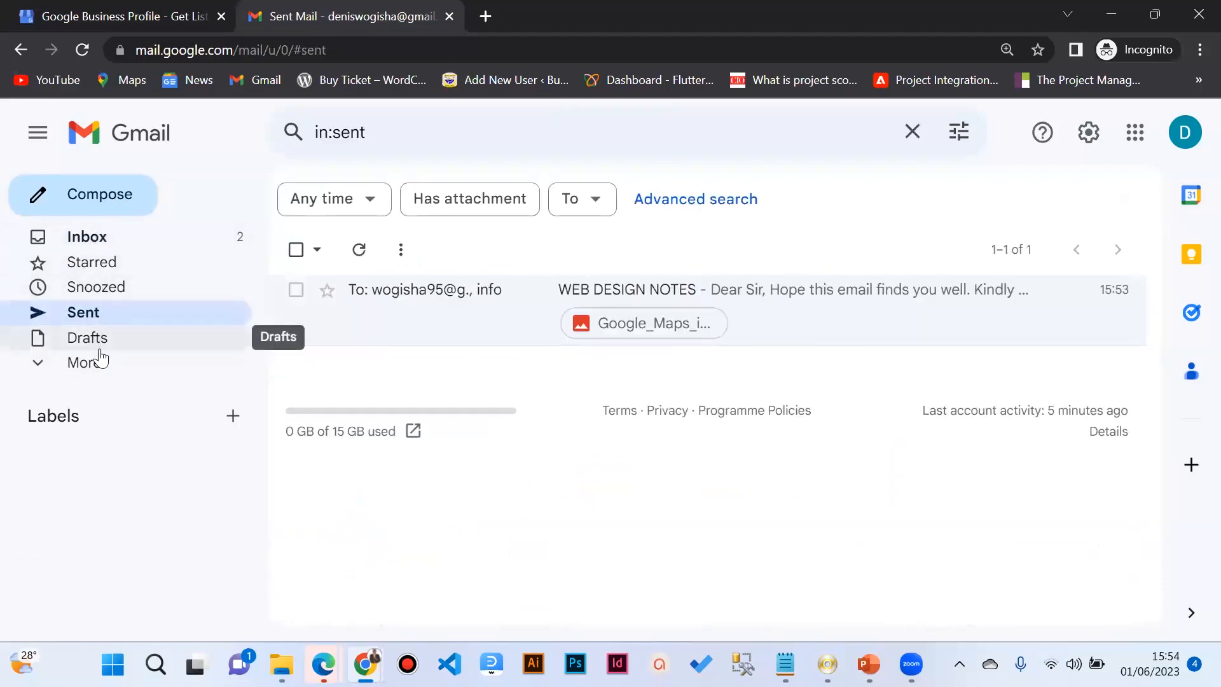
left_click(95, 341)
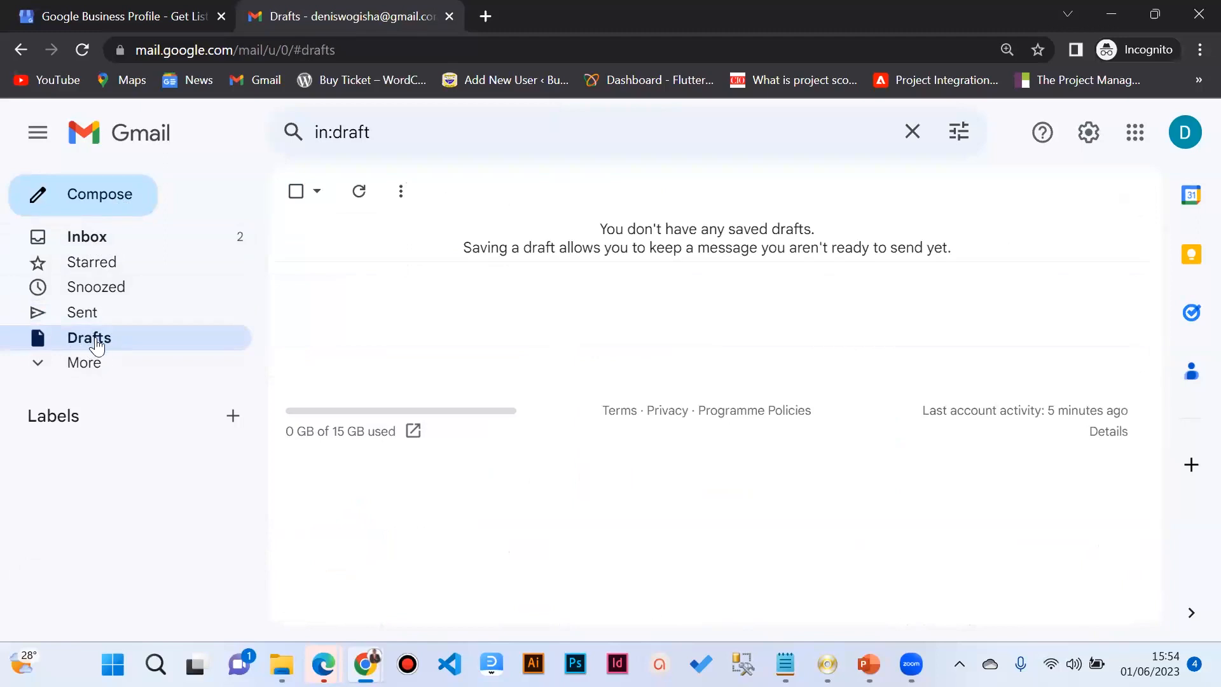